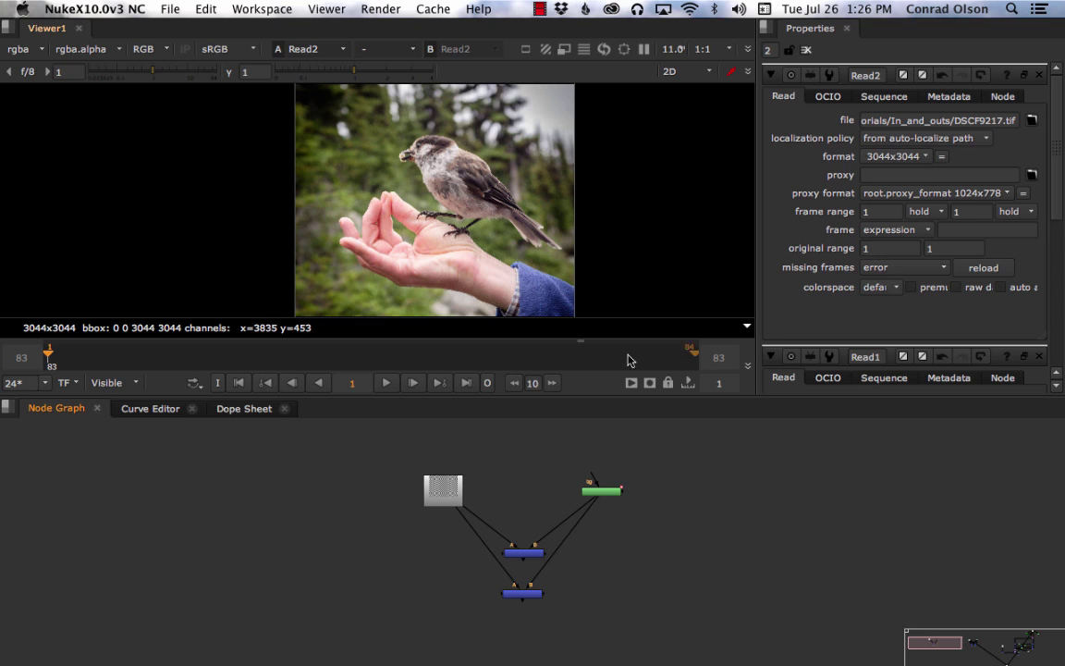
Step: Inspect the CheckerBoard2 and Roto7 source nodes, showing the Roto7 circle in the viewer
scroll(520, 579, "up", 3)
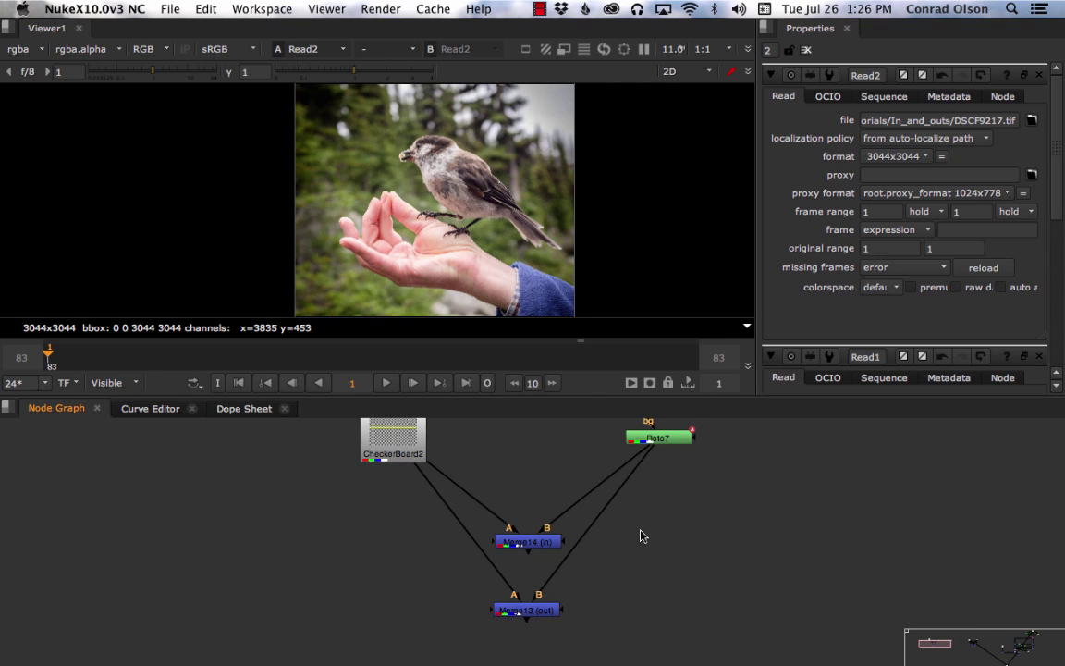
scroll(663, 548, "up", 2)
middle_click_drag(666, 544, 682, 559)
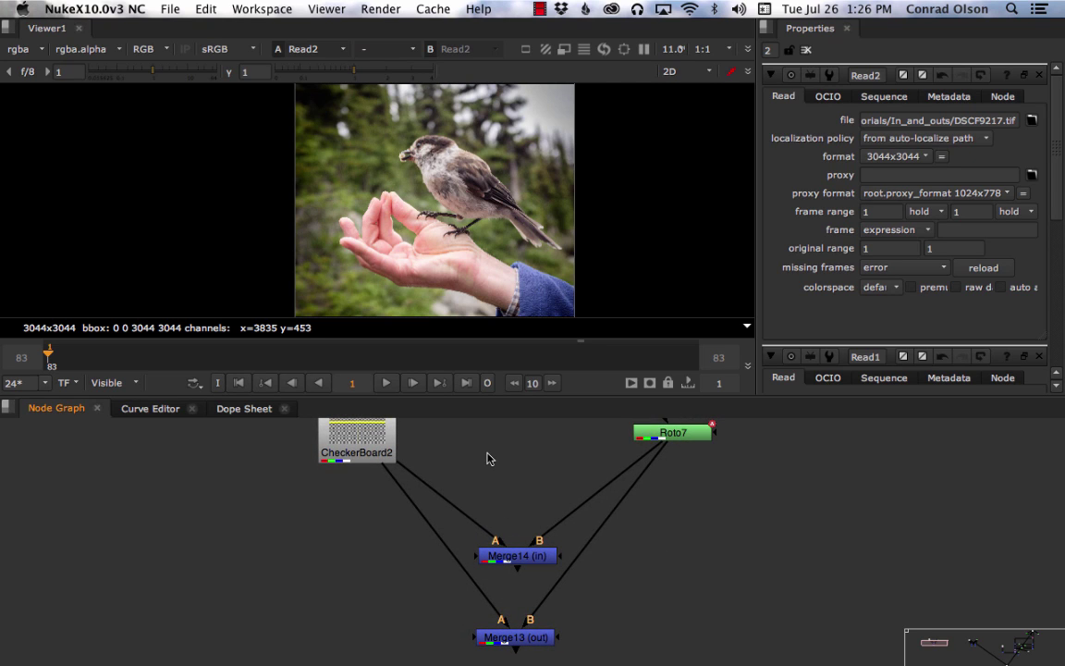
left_click(360, 453)
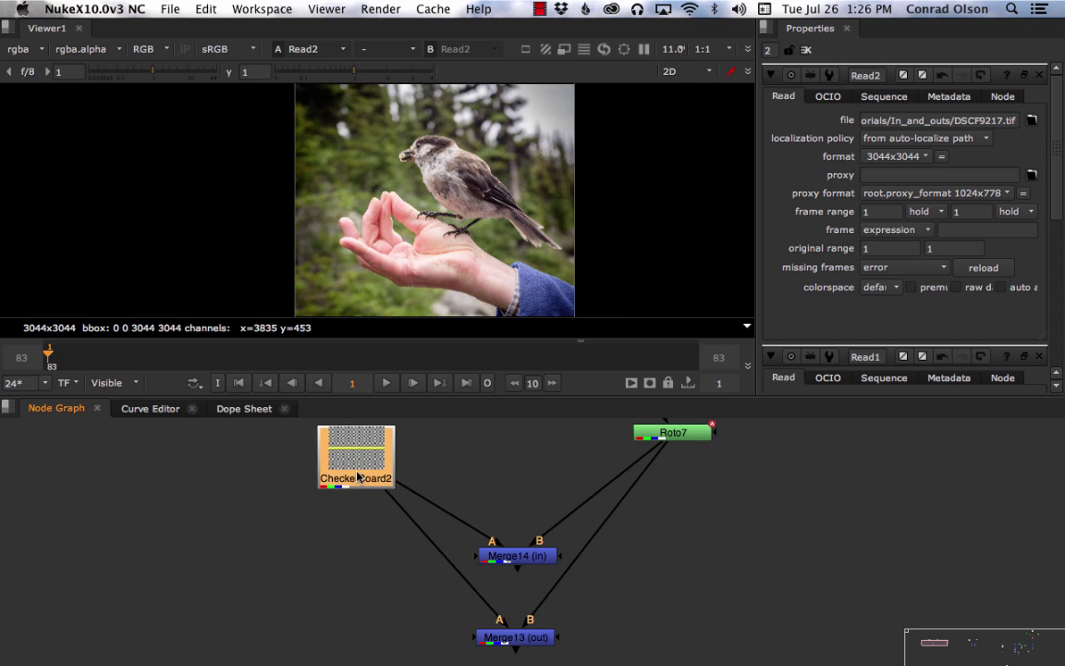
key("1")
left_click_drag(672, 432, 681, 443)
key("1")
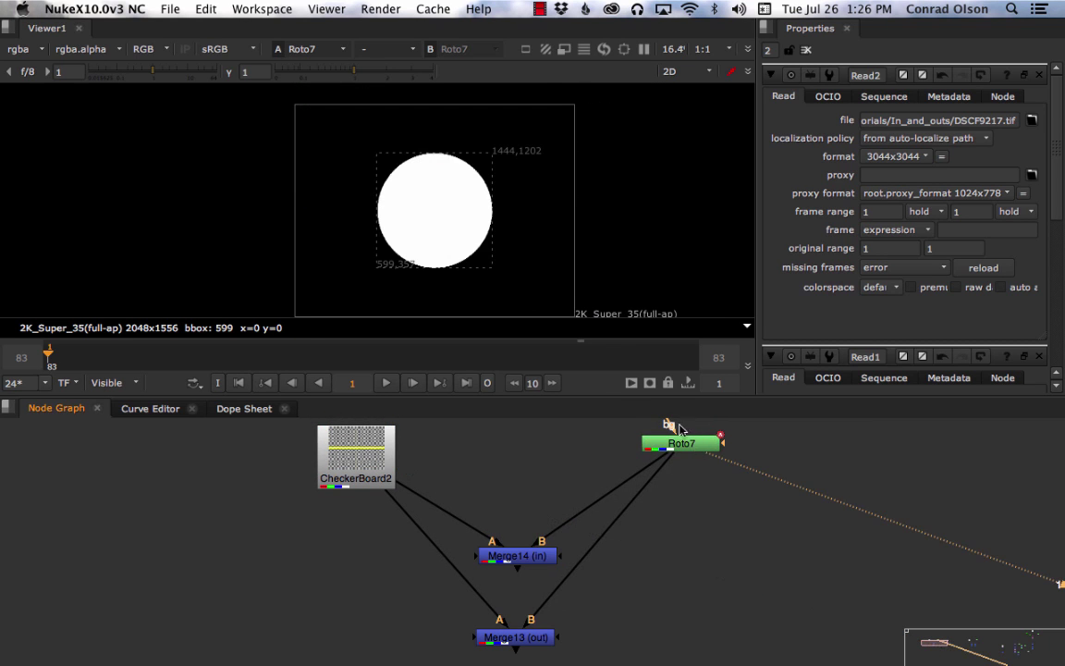
Step: View the results of Merge14 (in) and Merge13 (out), placing Merge13 closer beneath Merge14
left_click(358, 460)
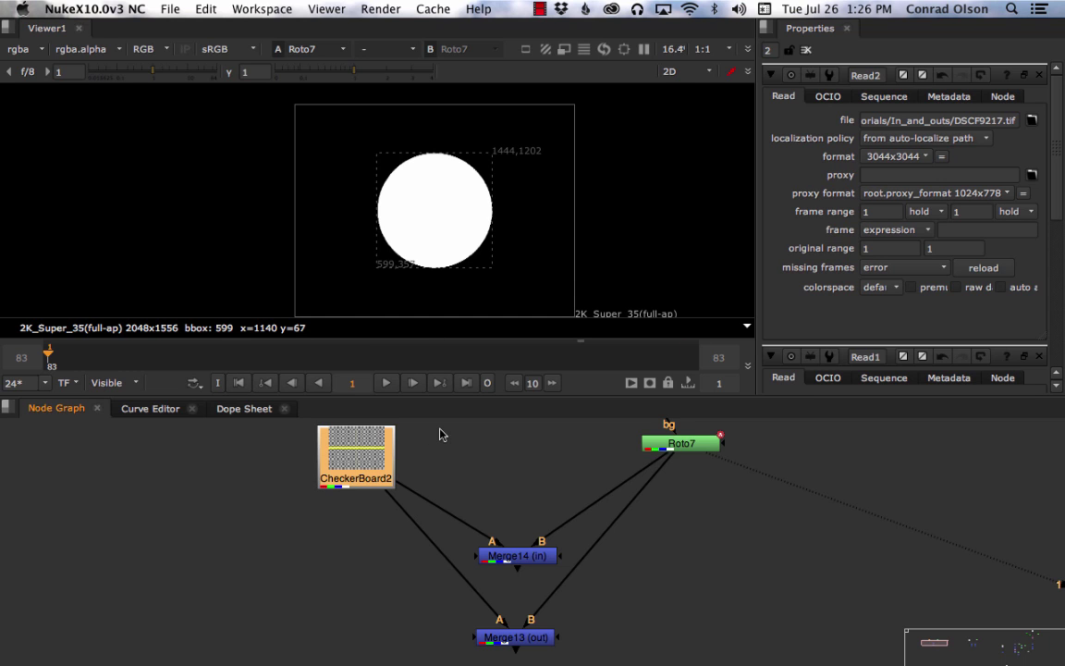
left_click(526, 559)
key("1")
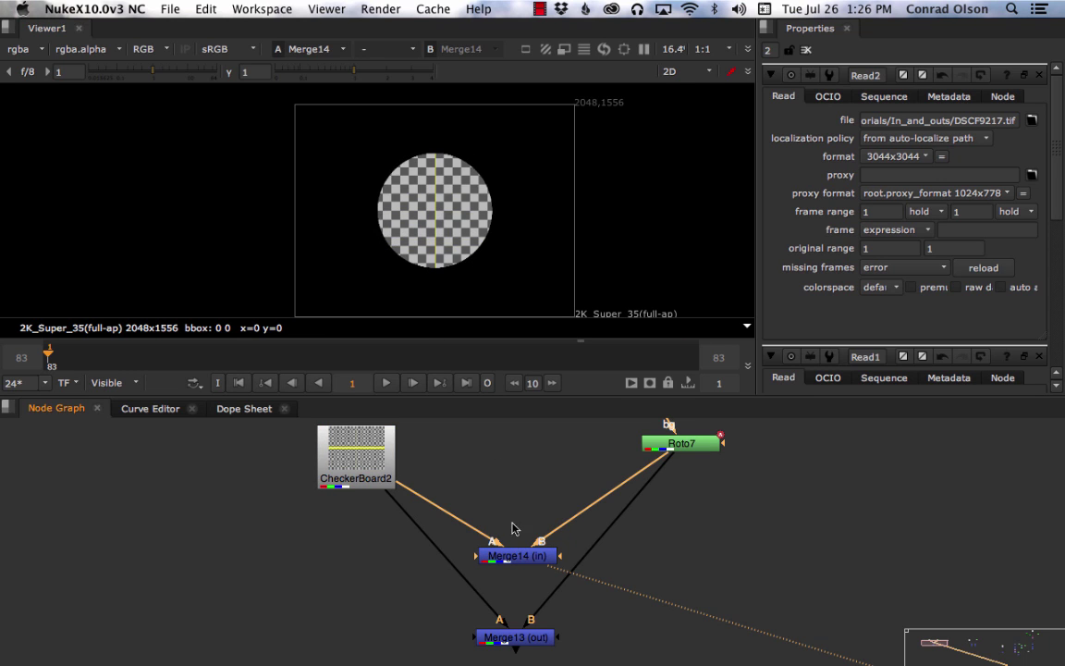
left_click(515, 637)
left_click_drag(514, 639, 517, 607)
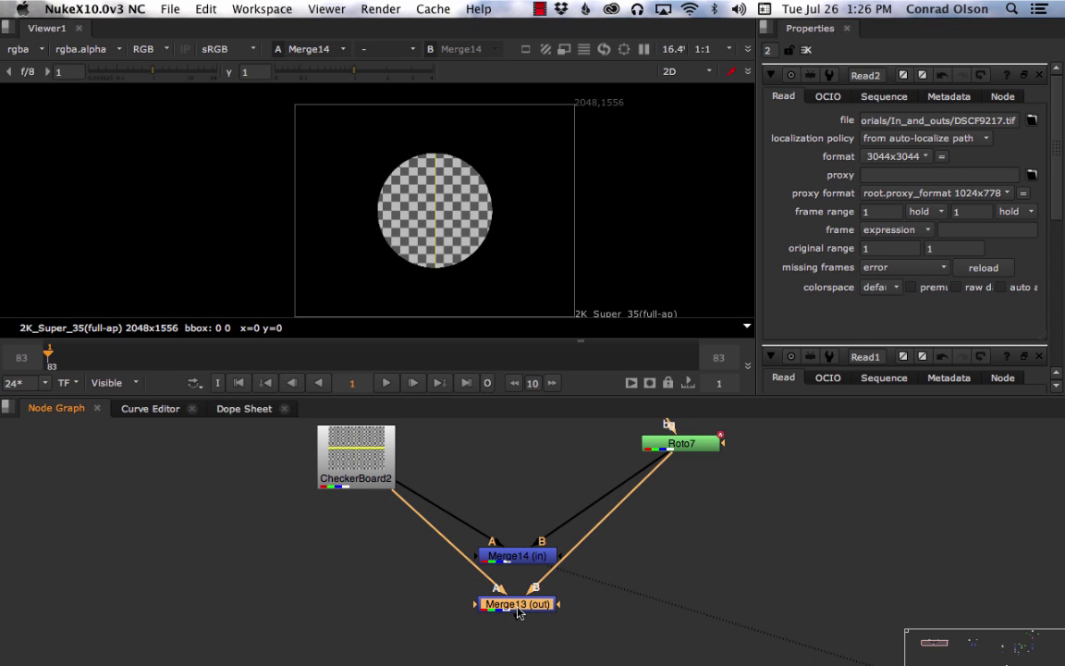
key("1")
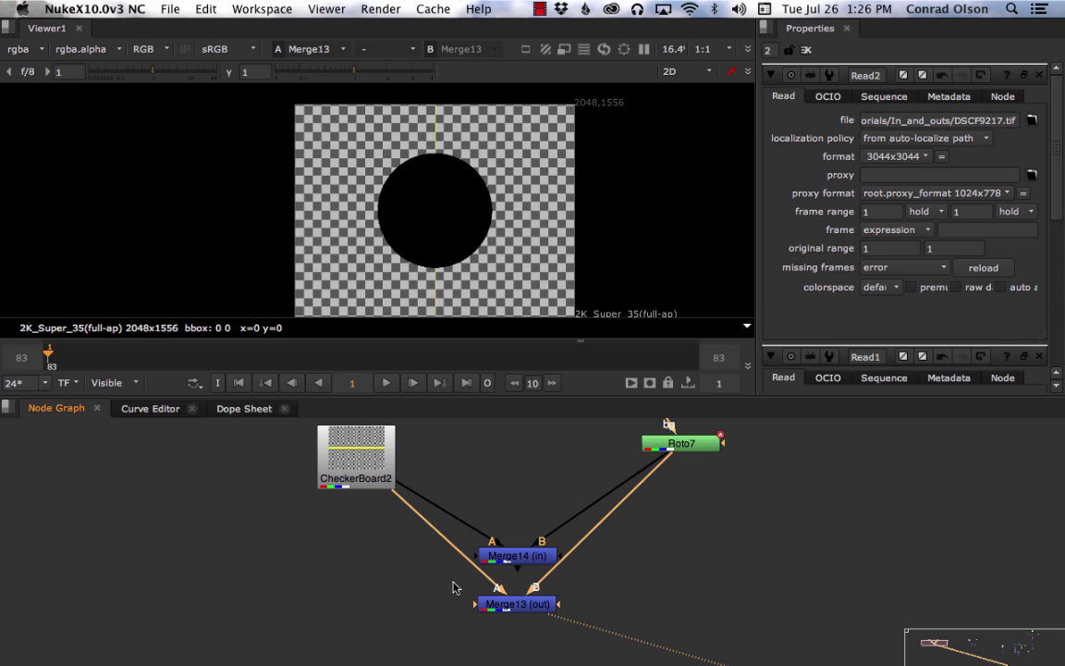
Step: In the CheckerBoard1 and Roto6 node group, view Merge12 (in) and Merge15 (mask) to compare their results
scroll(641, 543, "down", 4)
middle_click_drag(742, 519, 400, 505)
middle_click_drag(673, 546, 289, 511)
middle_click_drag(621, 499, 596, 533)
scroll(703, 529, "up", 3)
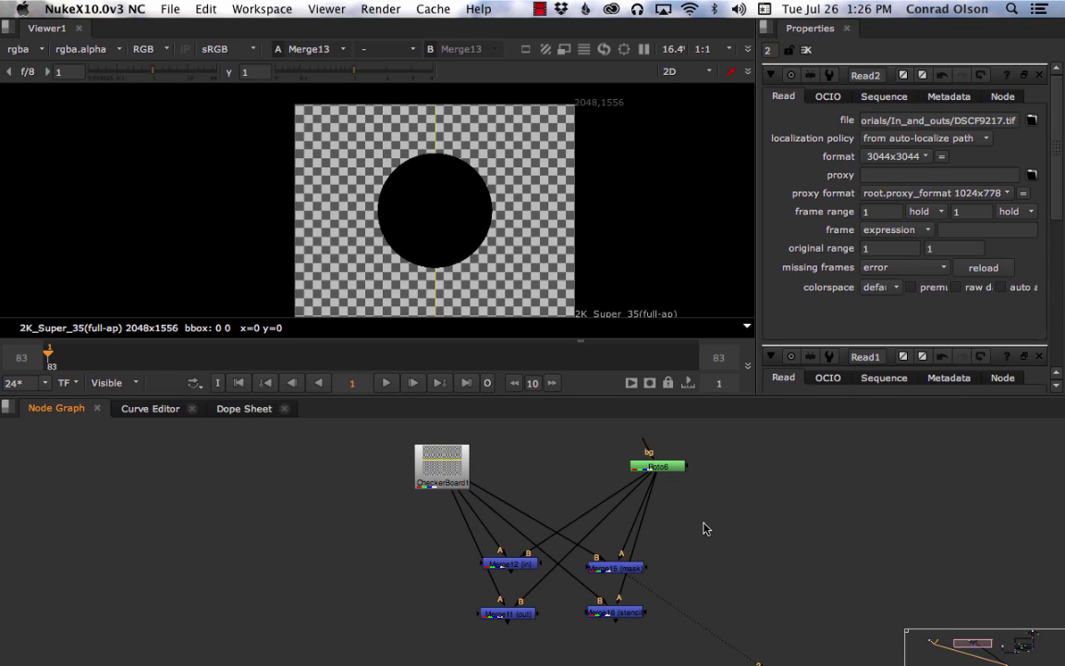
left_click_drag(613, 567, 615, 562)
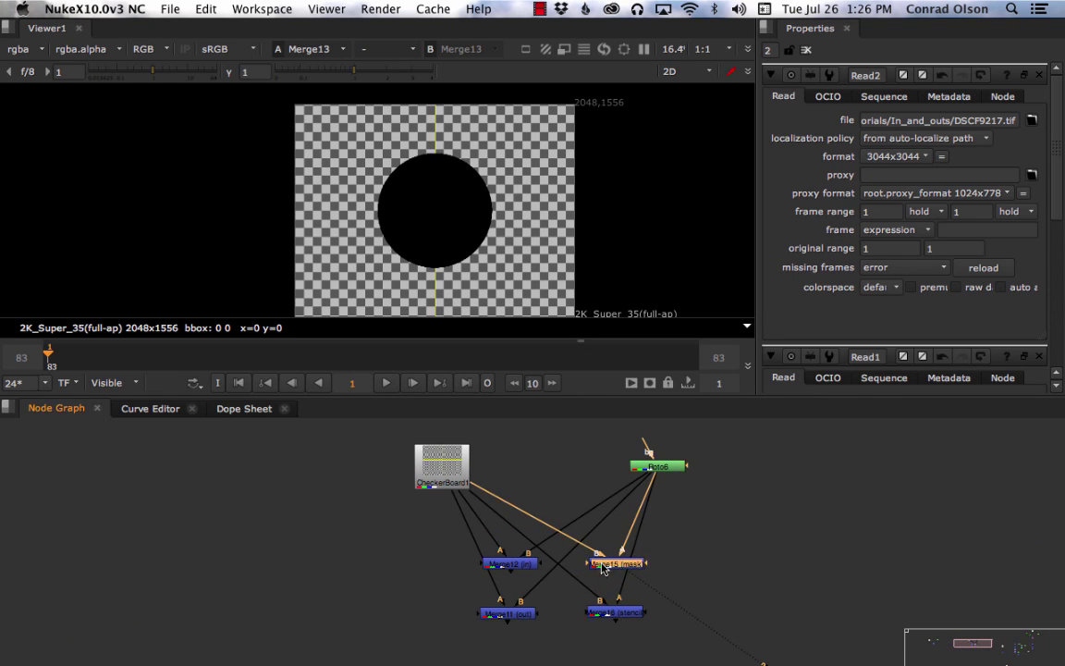
left_click(497, 564)
key("1")
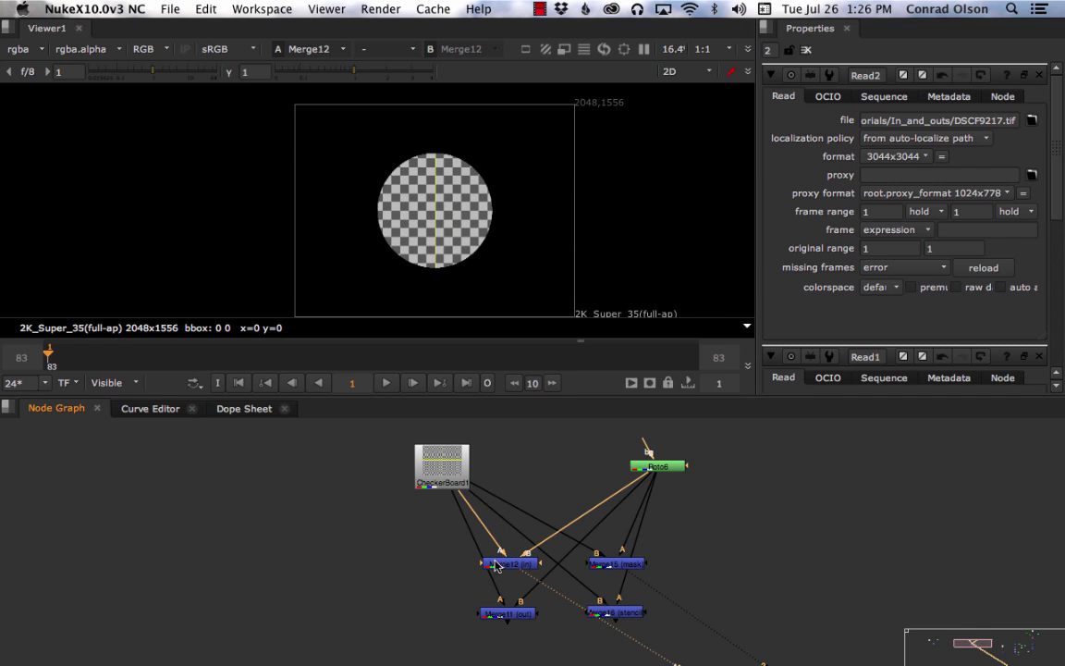
left_click(615, 564)
key("1")
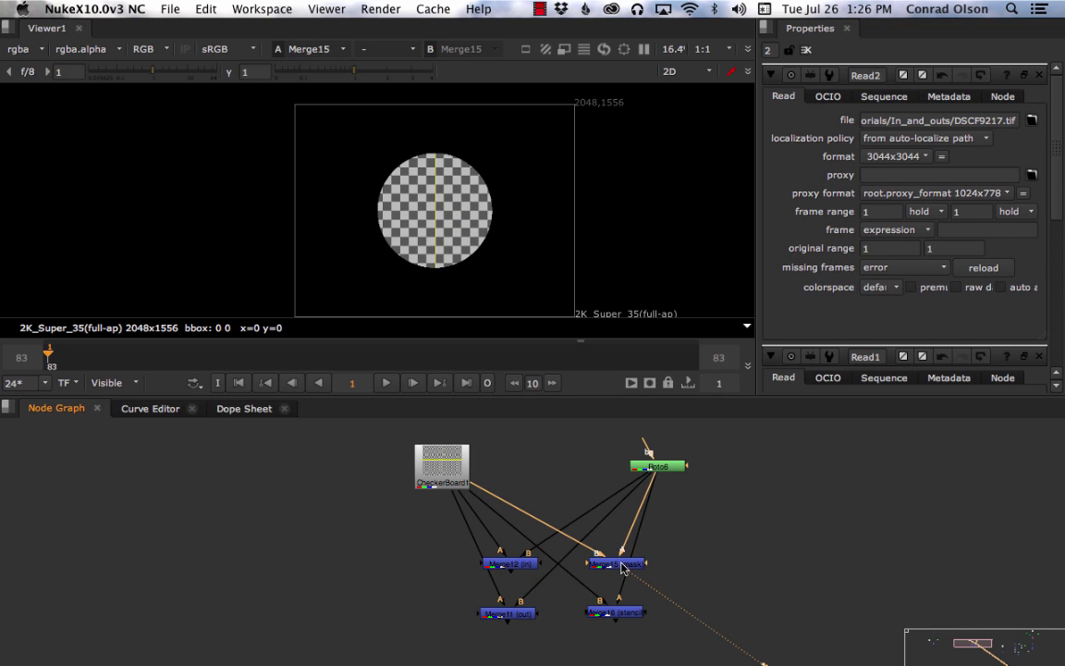
Step: View Merge11 (out) and Merge16 (stencil) in turn to compare their results
left_click(515, 613)
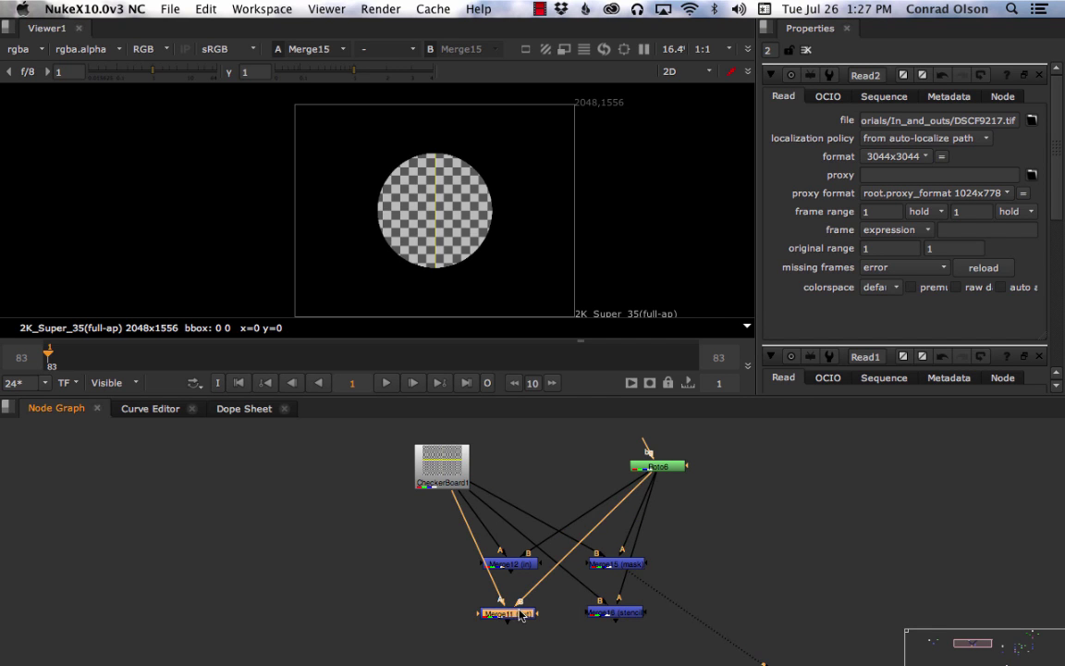
key("1")
left_click(617, 613)
key("1")
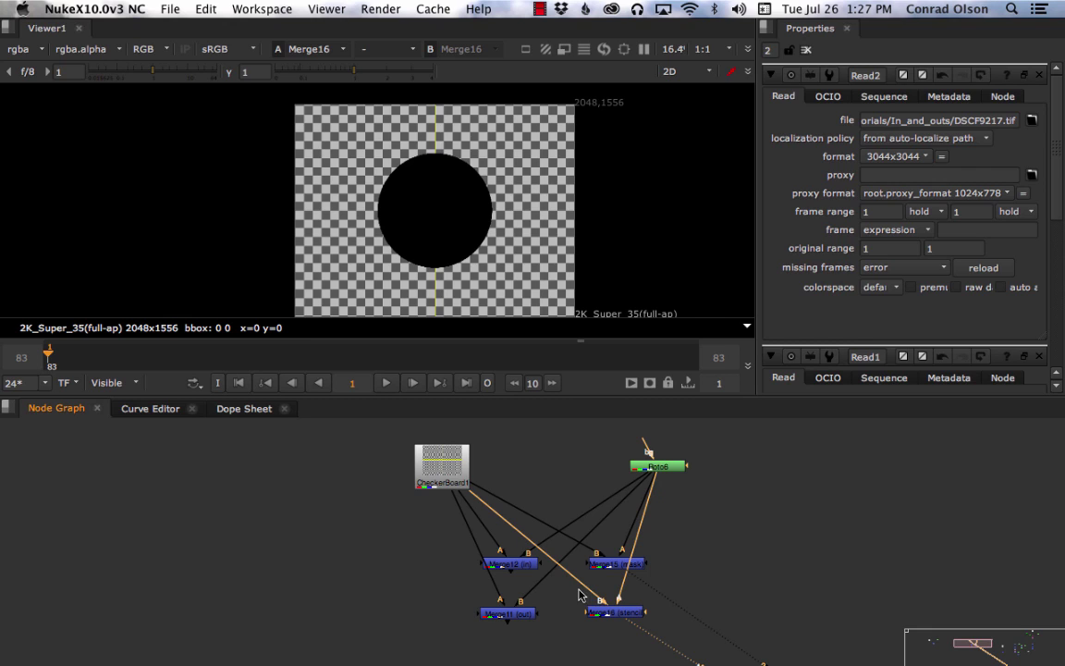
Step: View Merge12 (in) and Merge15 (mask) again, examining how CheckerBoard1 and Roto6 connect to their A and B inputs
scroll(571, 589, "up", 1)
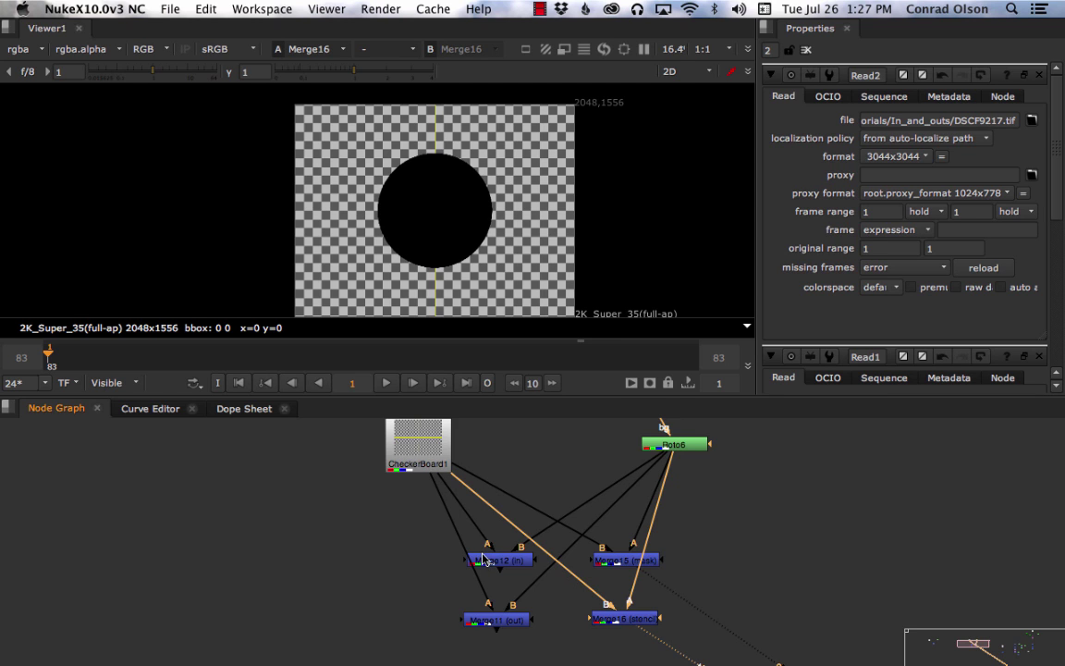
scroll(499, 566, "up", 3)
left_click_drag(521, 569, 533, 558)
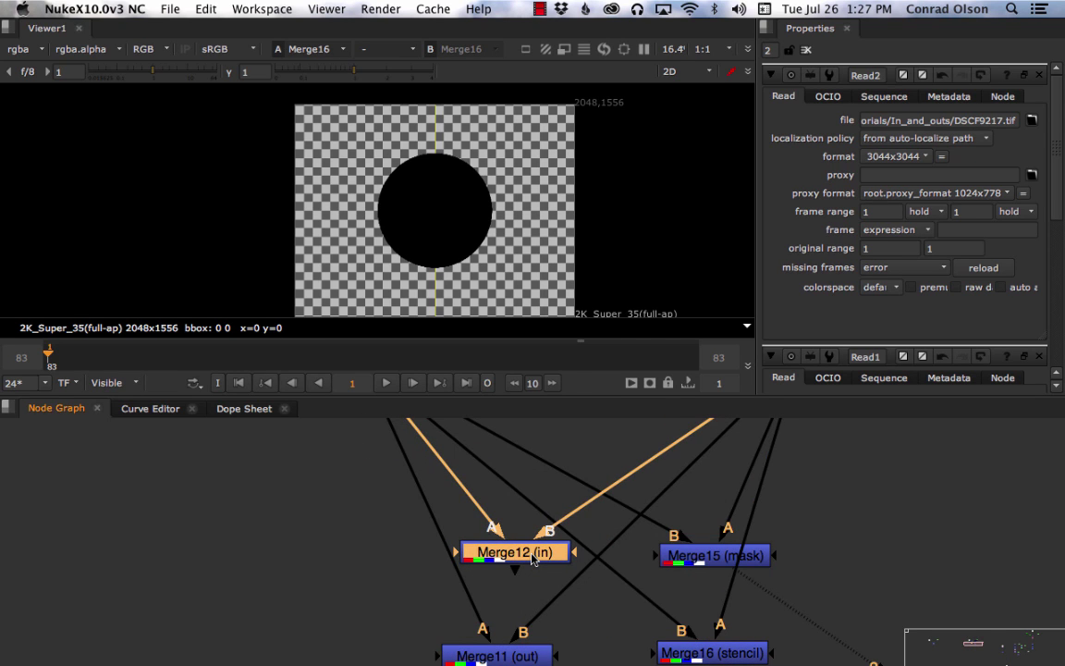
key("1")
middle_click_drag(494, 523, 548, 608)
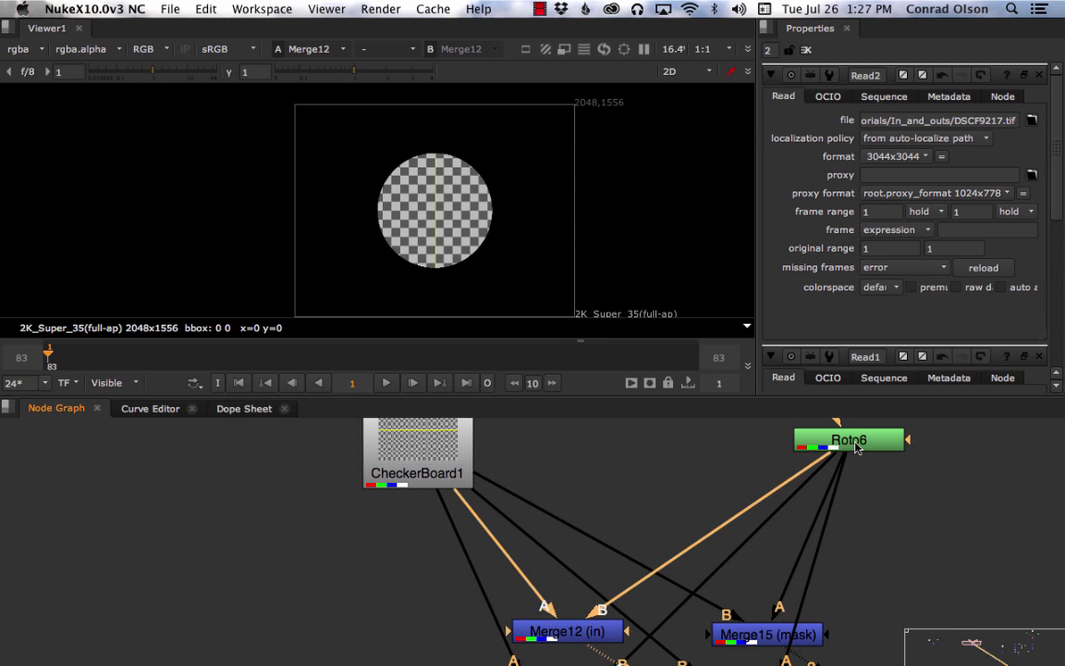
middle_click_drag(674, 525, 550, 476)
left_click(647, 592)
key("1")
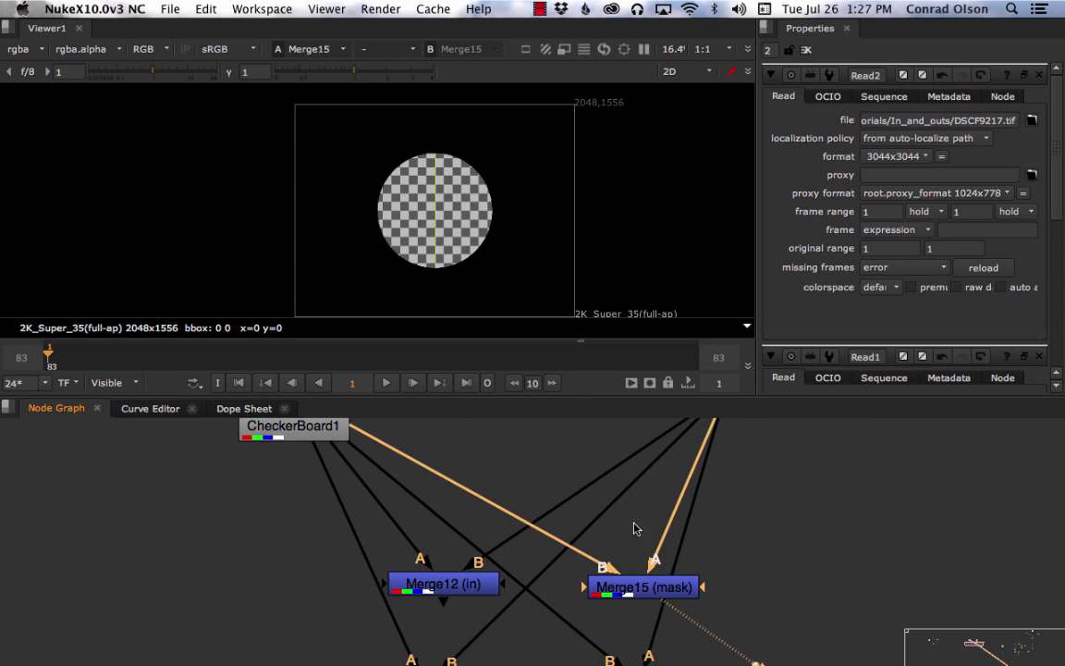
middle_click_drag(637, 497, 611, 560)
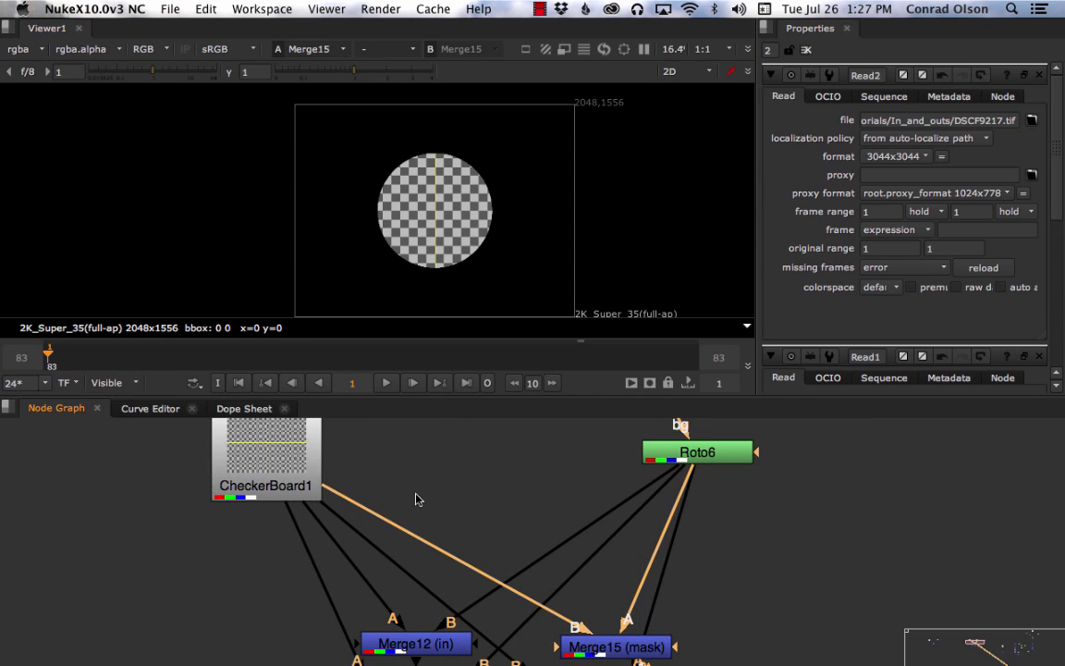
Step: Examine the Write1 composite of the bird on the bear up close and in a full-screen viewer
key("space")
middle_click_drag(535, 483, 548, 273)
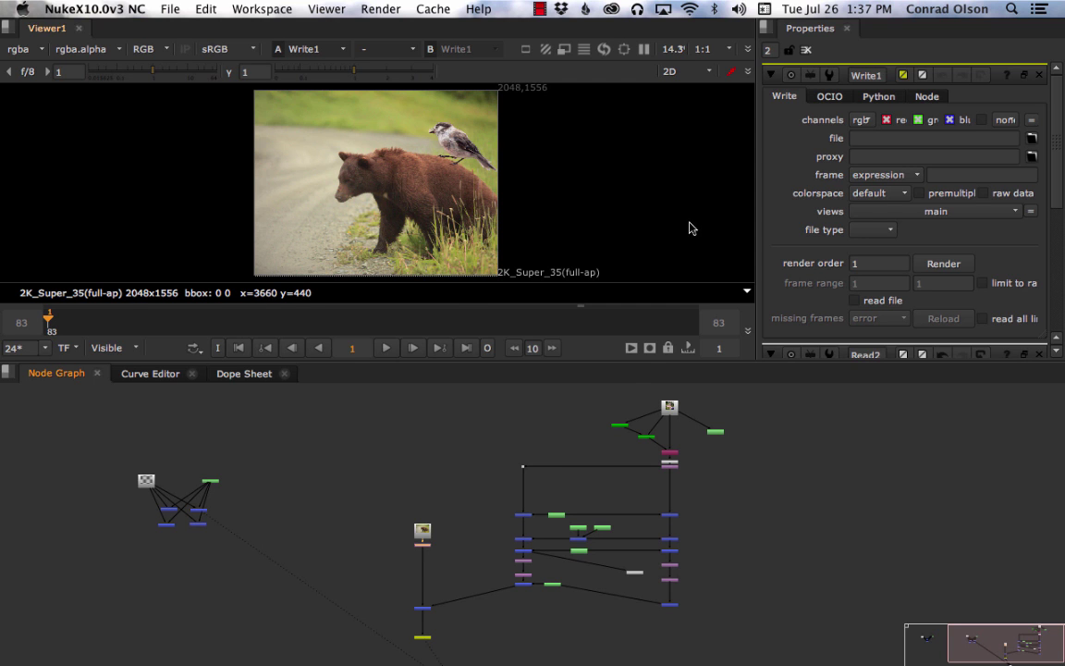
scroll(454, 155, "up", 5)
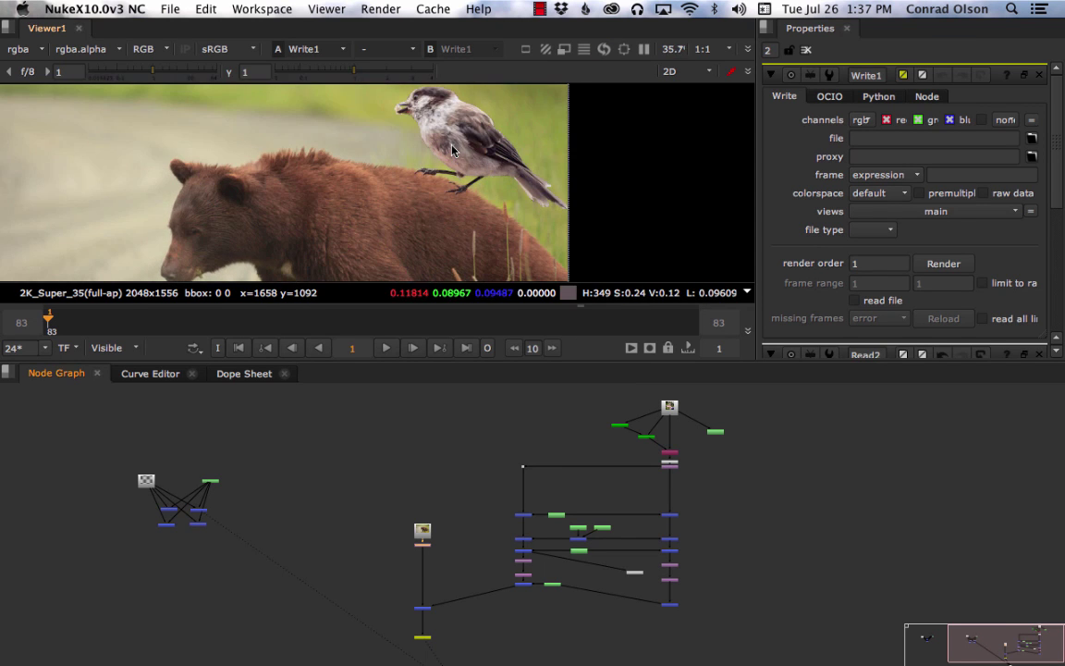
key("space")
key("f")
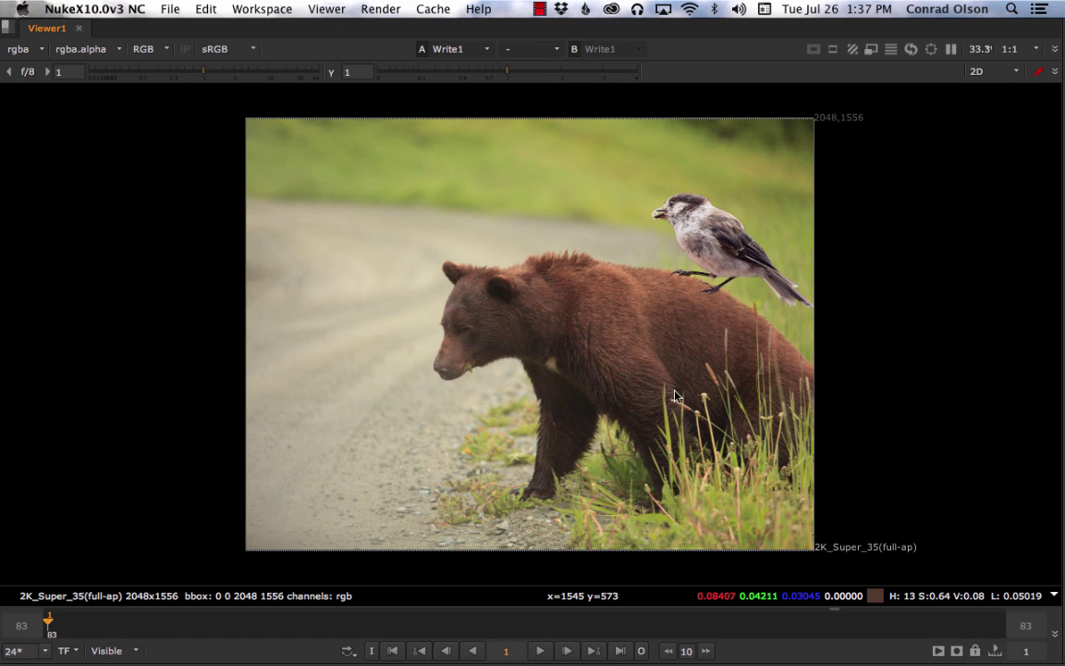
key("space")
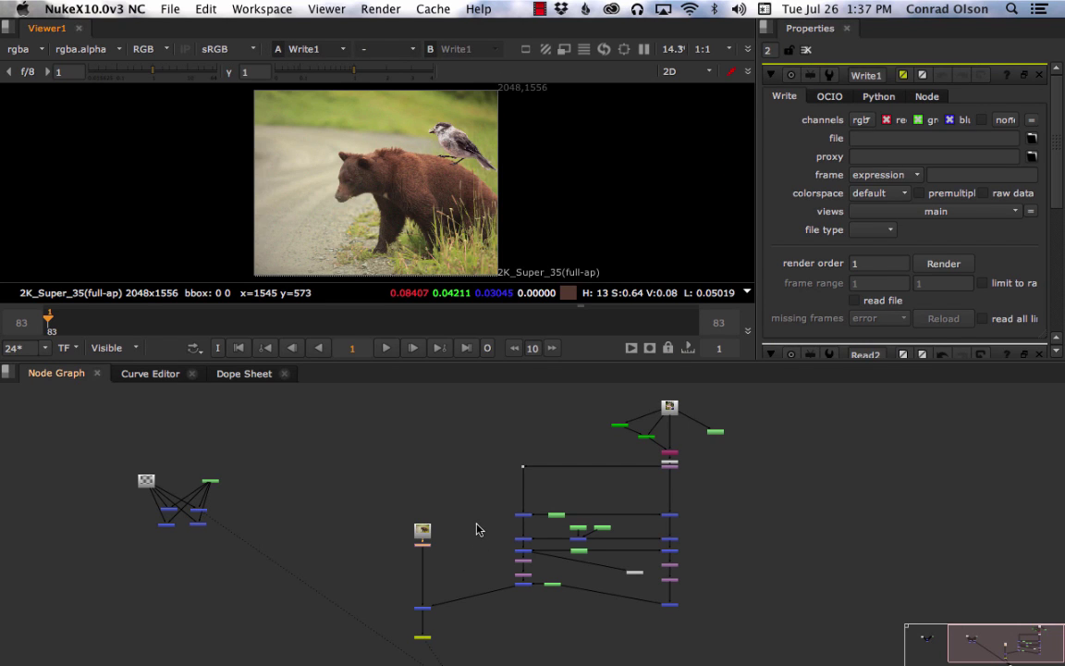
Step: View the output of Merge1 (over), where the bird branch joins the bear background, and examine its inputs
middle_click_drag(474, 578, 512, 509)
scroll(471, 529, "up", 3)
left_click_drag(430, 603, 507, 633)
left_click(455, 553)
key("1")
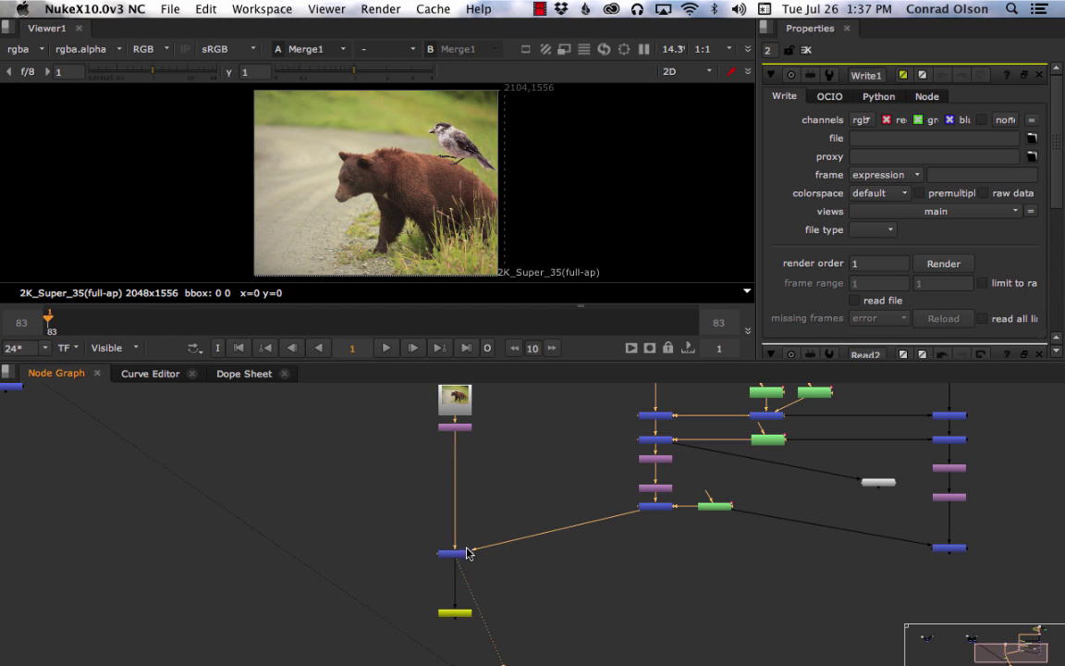
scroll(529, 482, "up", 3)
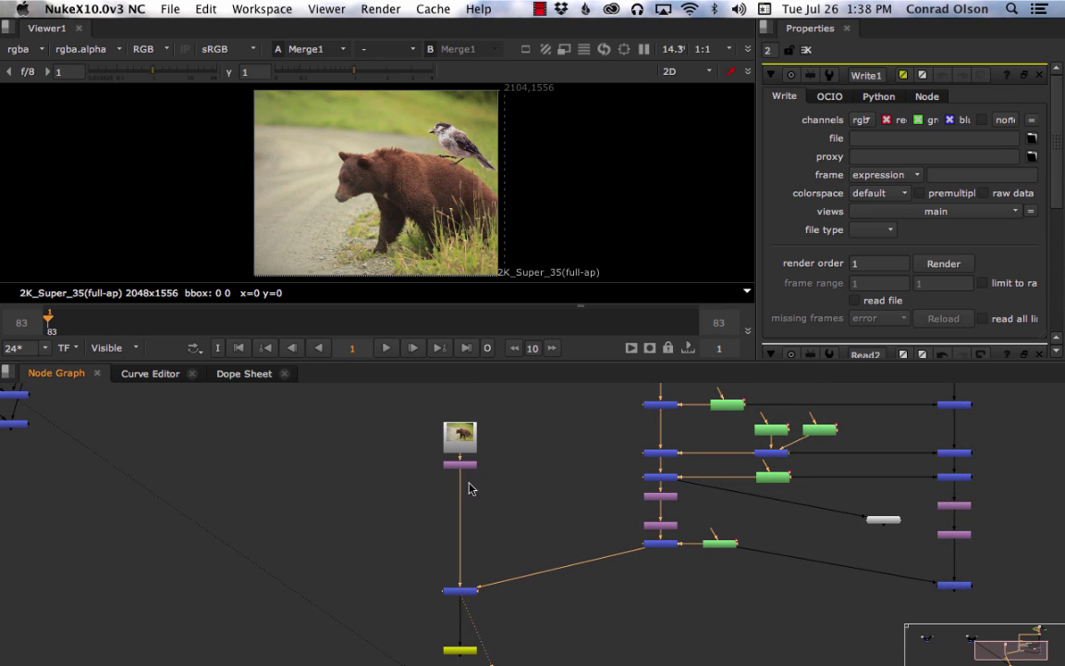
scroll(467, 590, "up", 5)
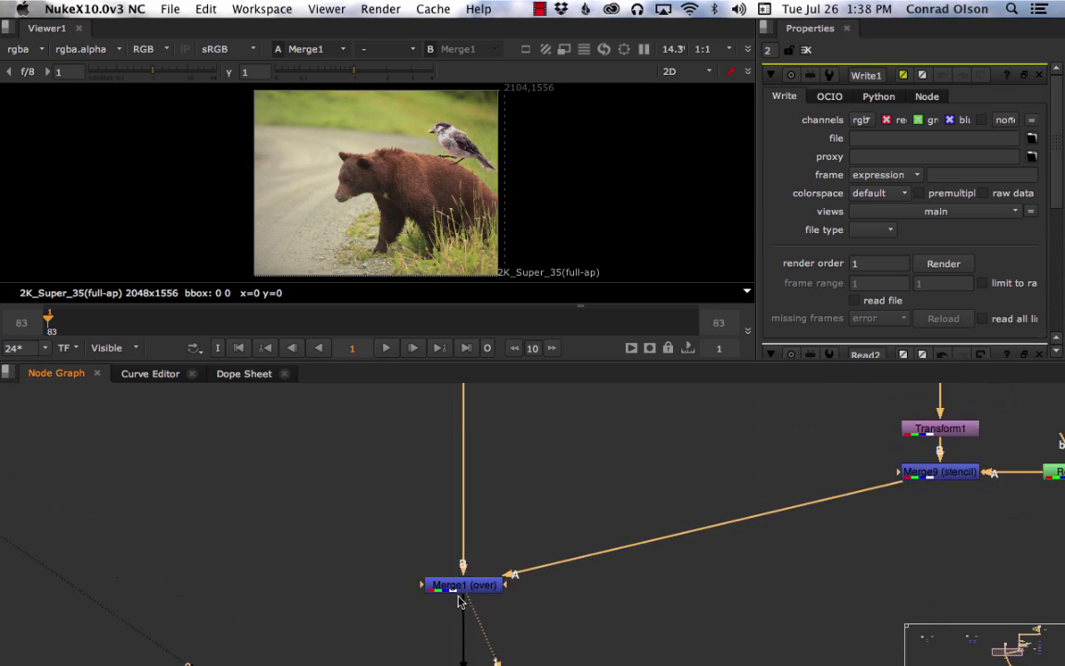
Step: Inspect the bird branch and the bear background separately, and return the viewer to Merge1 (over)
scroll(547, 504, "down", 6)
left_click_drag(743, 453, 846, 489)
key("1")
middle_click_drag(737, 492, 767, 614)
left_click(554, 469)
key("1")
scroll(654, 474, "down", 2)
left_click(540, 622)
key("1")
scroll(668, 540, "up", 3)
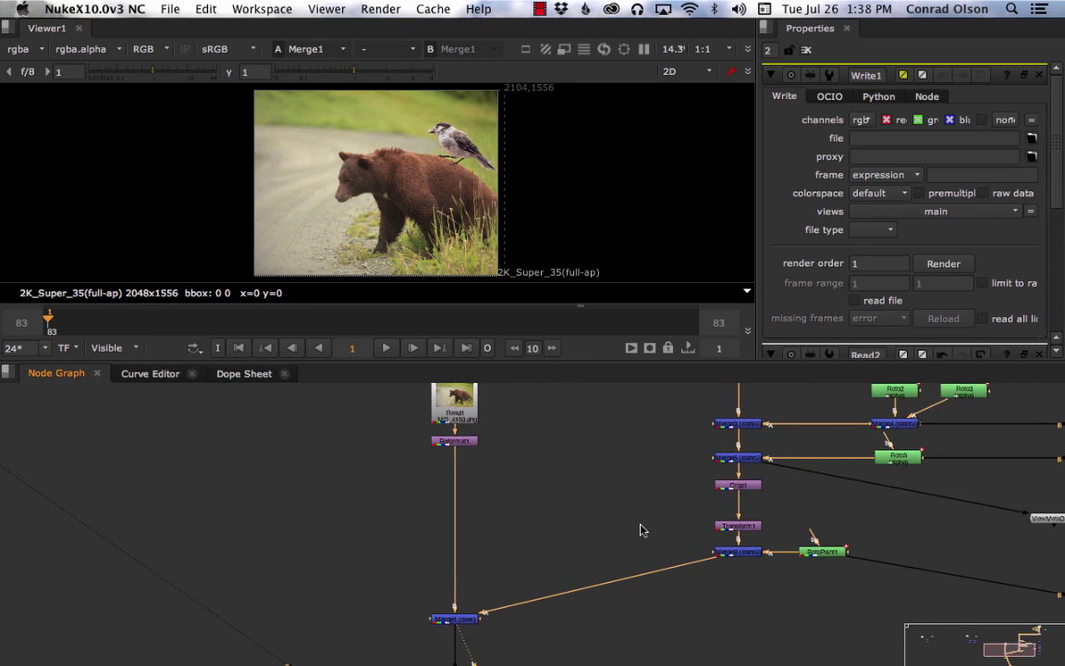
Step: Disable the Merge1 (over) node that places the bird over the bear
scroll(639, 526, "down", 1)
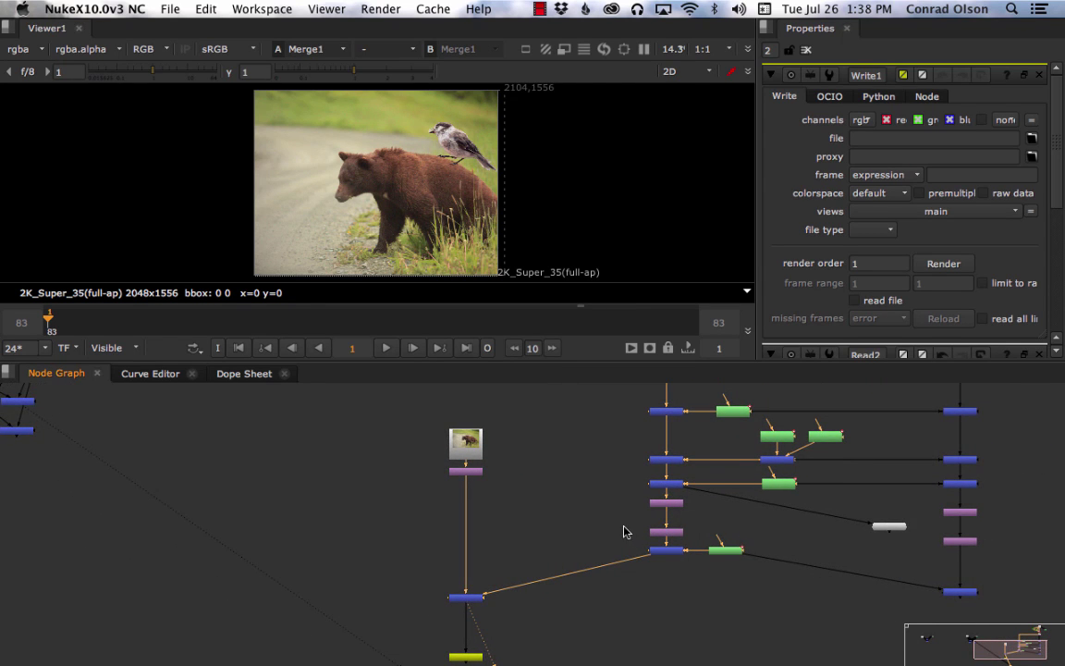
scroll(619, 529, "down", 2)
middle_click_drag(616, 503, 570, 554)
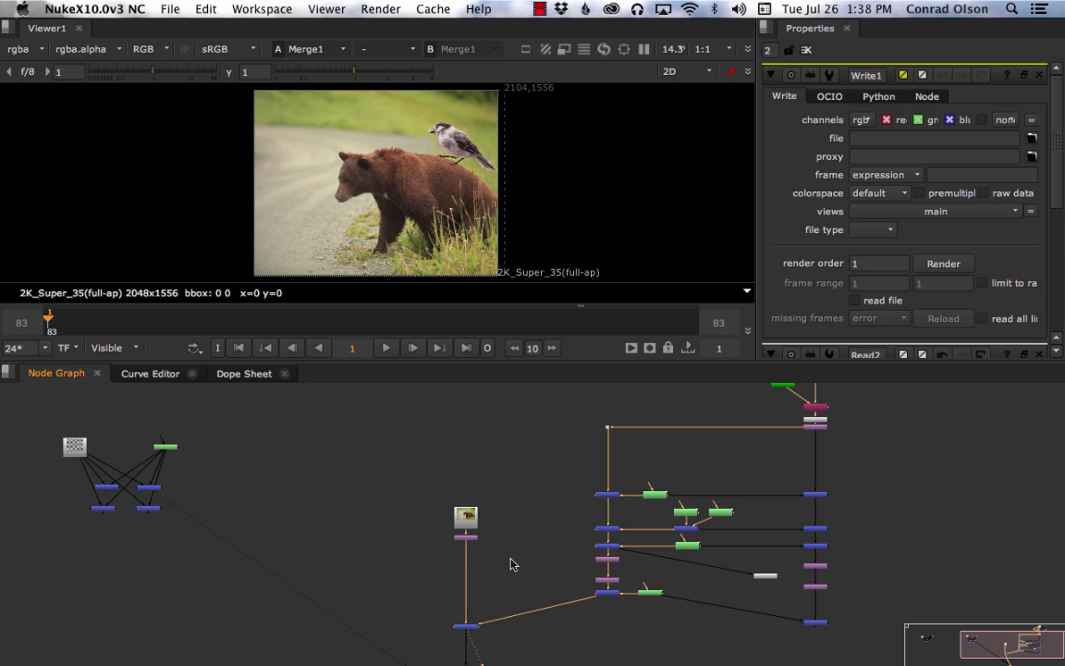
left_click_drag(423, 597, 500, 632)
key("d")
scroll(478, 624, "up", 5)
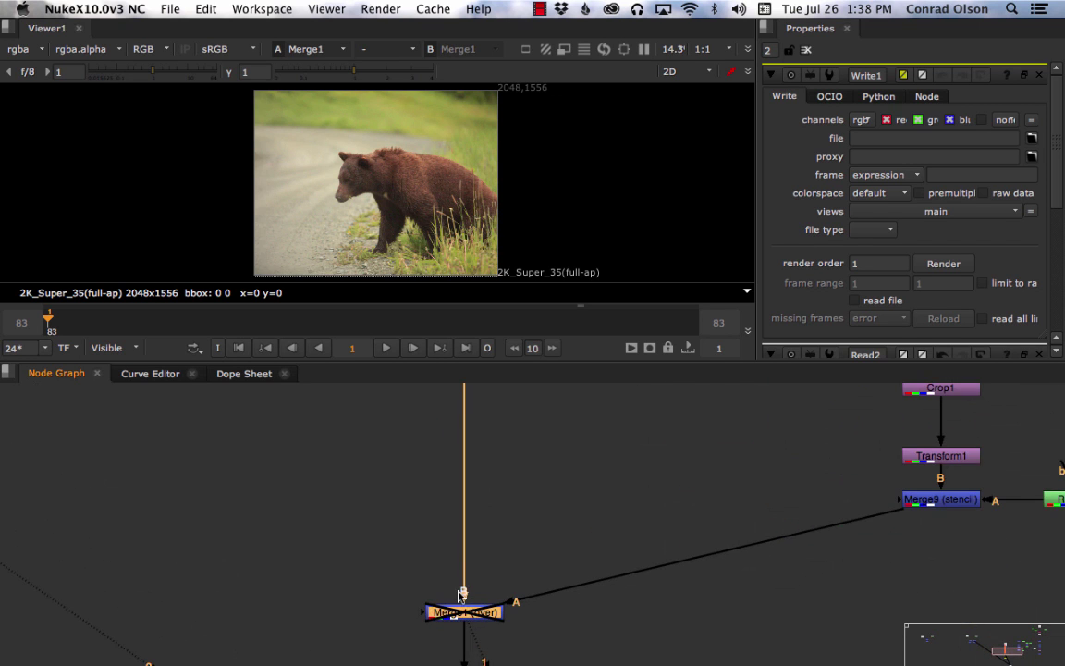
middle_click_drag(502, 540, 533, 474)
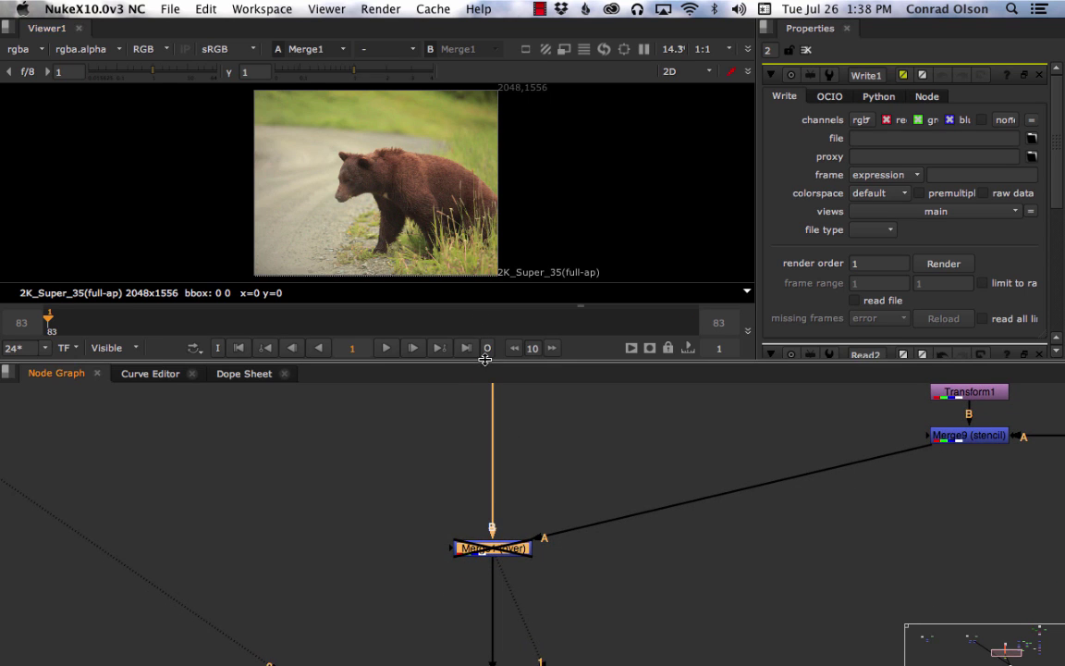
Step: Enlarge the viewer pane and frame the bear background branch down to Merge1 in the node graph
left_click_drag(488, 362, 487, 411)
scroll(570, 485, "down", 5)
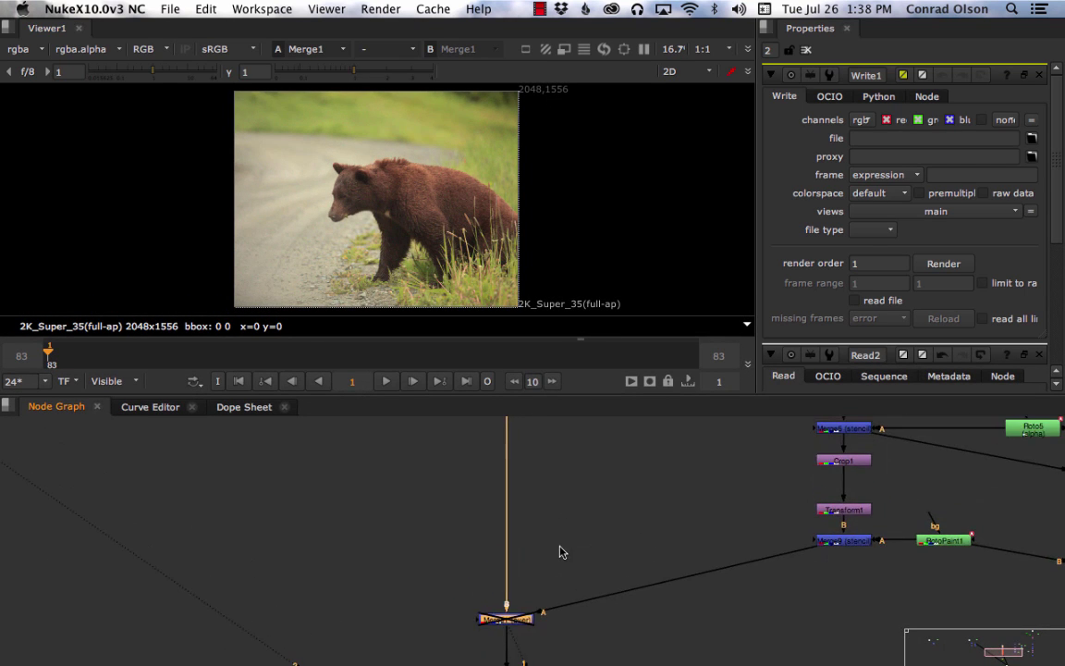
middle_click_drag(564, 522, 583, 557)
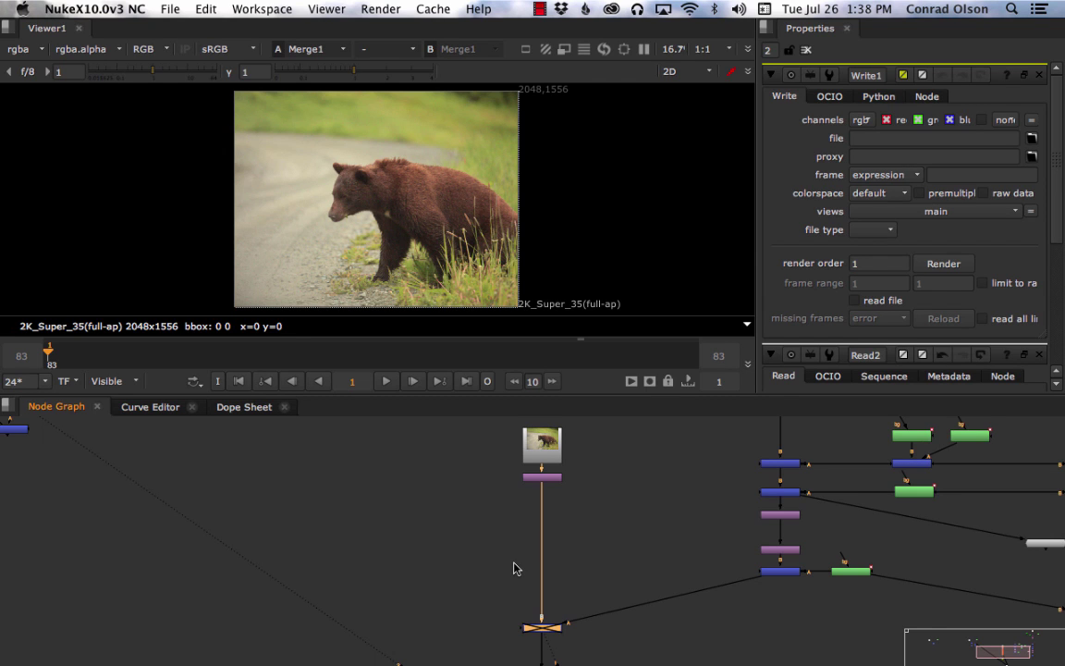
Step: Toggle Merge1 (over) on and off to compare the image with and without the bird, leaving the node disabled
left_click_drag(509, 583, 589, 633)
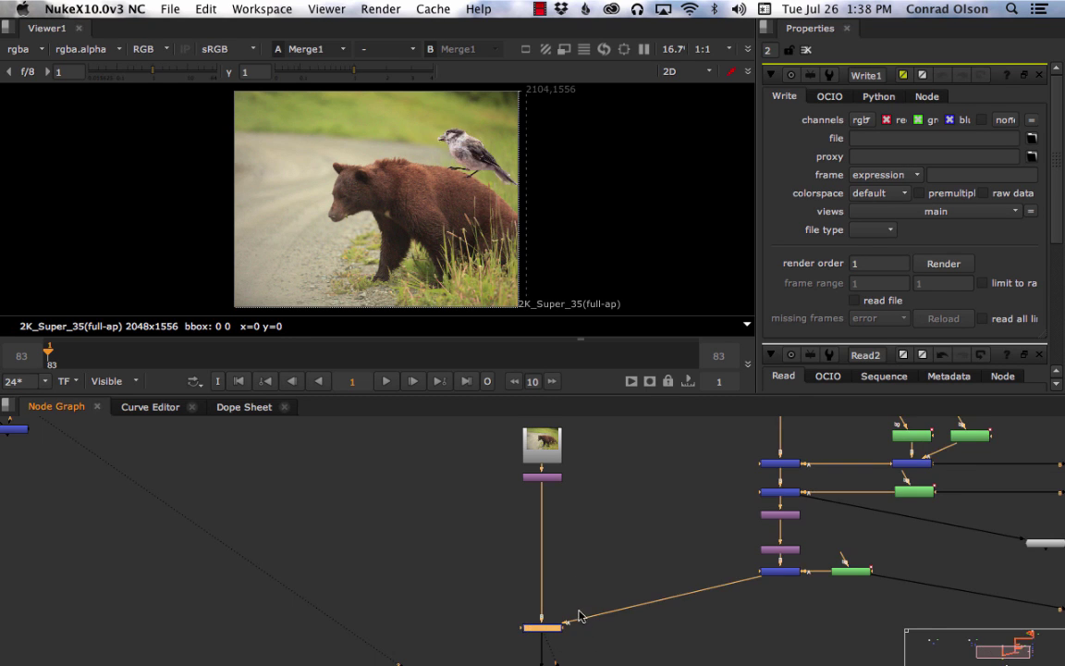
key("d")
key("d")
key("d")
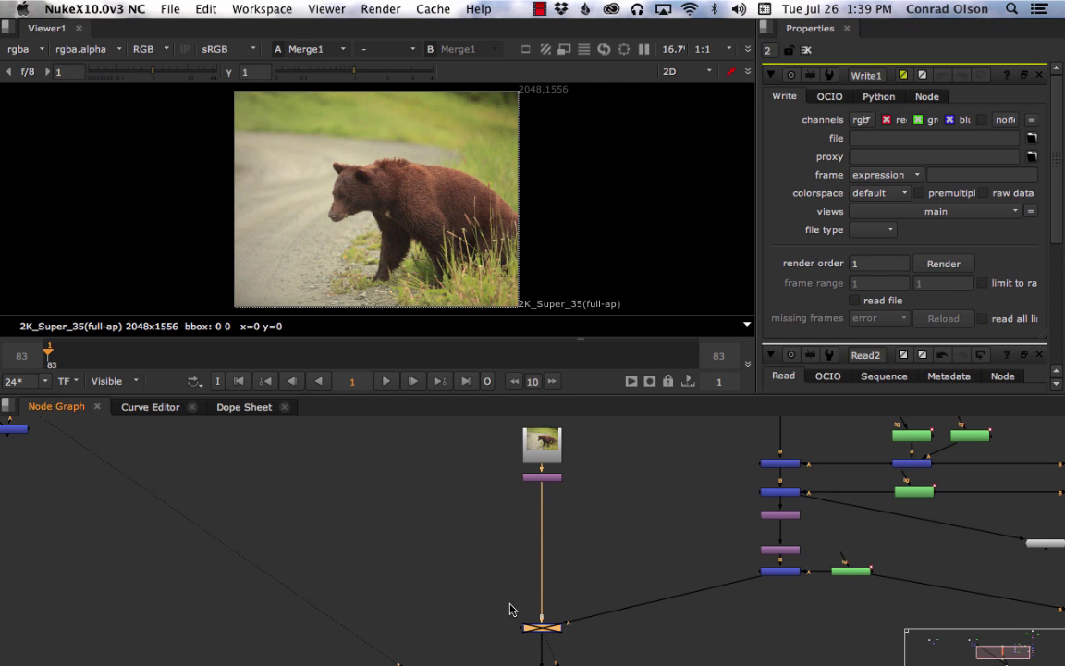
Step: View the output of Merge9 (stencil) to inspect the isolated bird branch
left_click(776, 578)
key("1")
middle_click_drag(737, 567, 637, 549)
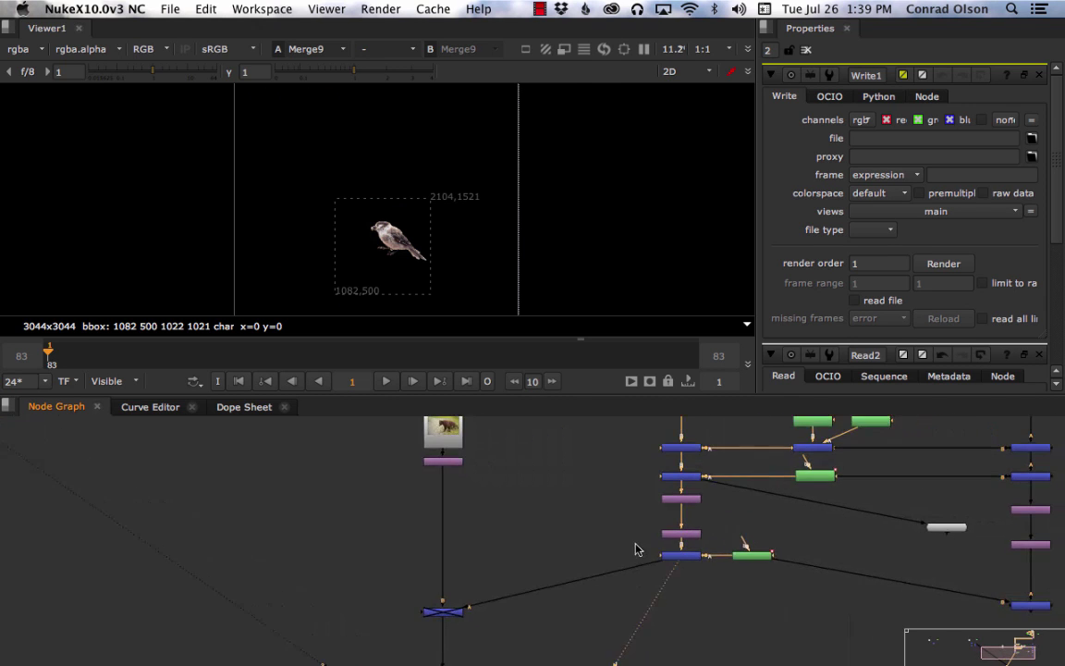
Step: Re-enable Merge1 (over) and view the composite of the bird on the bear's back
left_click_drag(380, 578, 516, 629)
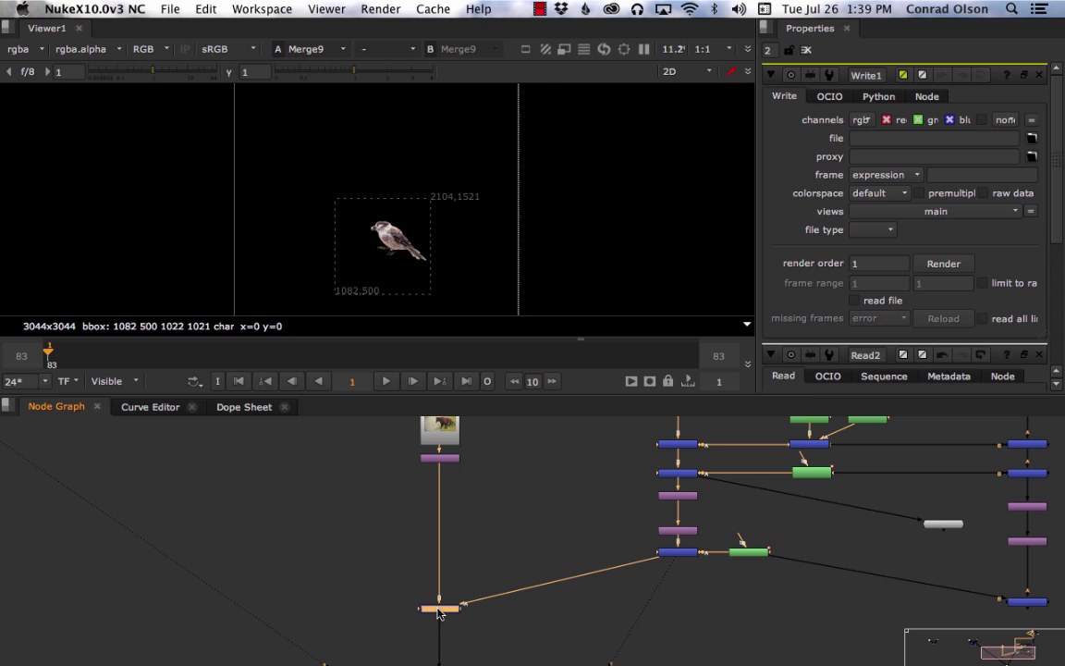
key("1")
scroll(465, 176, "up", 3)
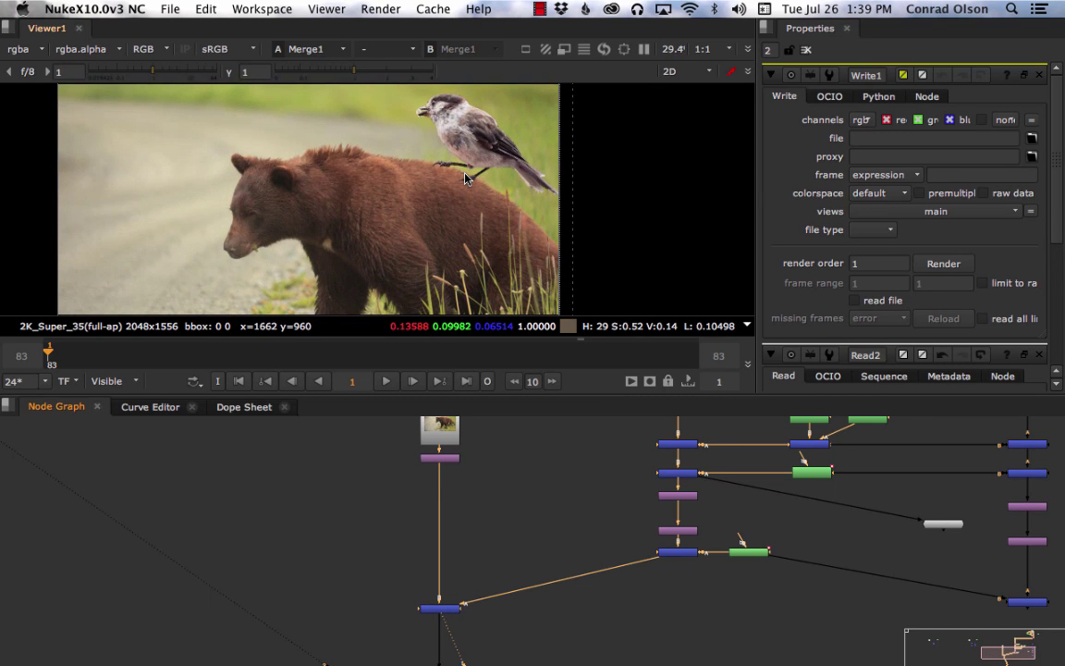
scroll(465, 178, "down", 2)
middle_click_drag(465, 174, 460, 187)
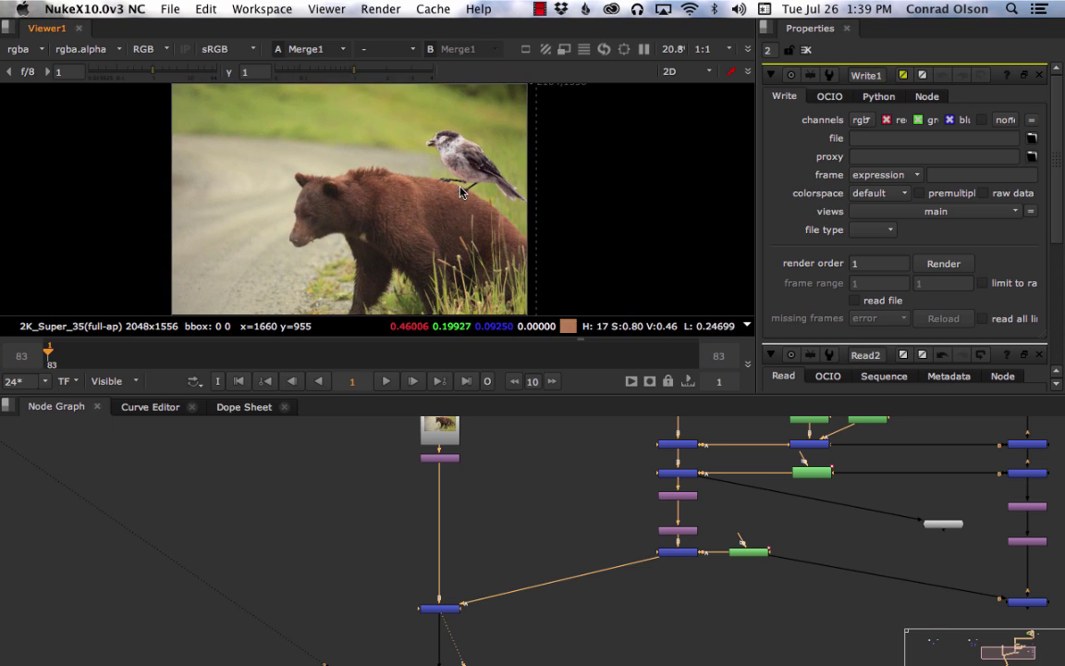
Step: Toggle Merge9 (stencil) off and on repeatedly to compare the bird's feet with and without the RotoPaint1 matte, leaving it enabled
middle_click_drag(613, 512, 542, 612)
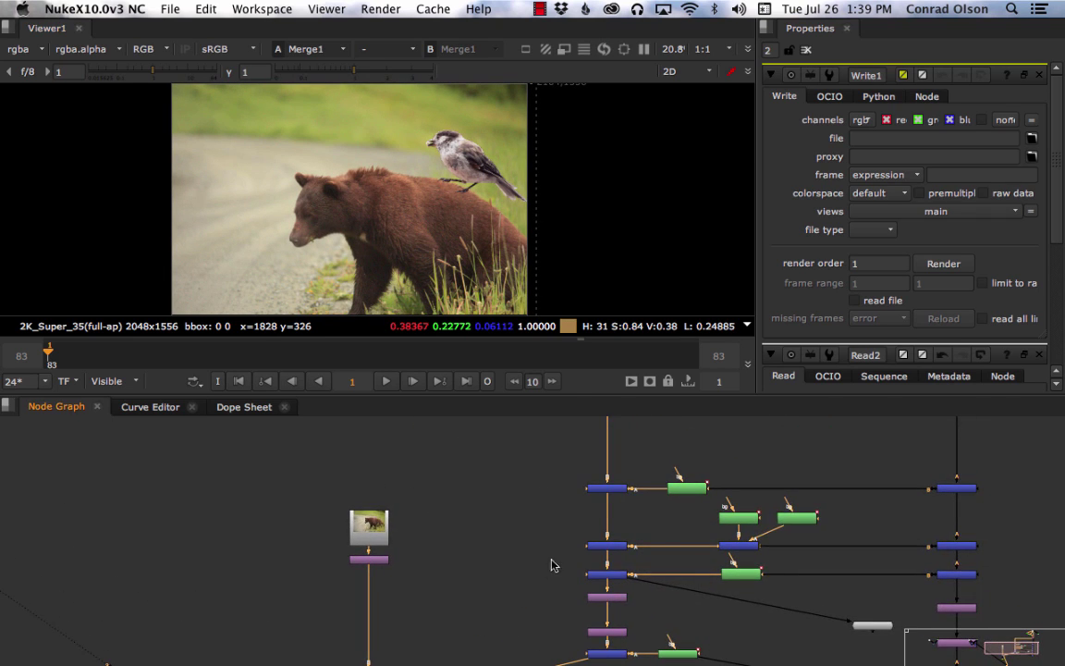
scroll(559, 554, "down", 1)
middle_click_drag(553, 556, 543, 528)
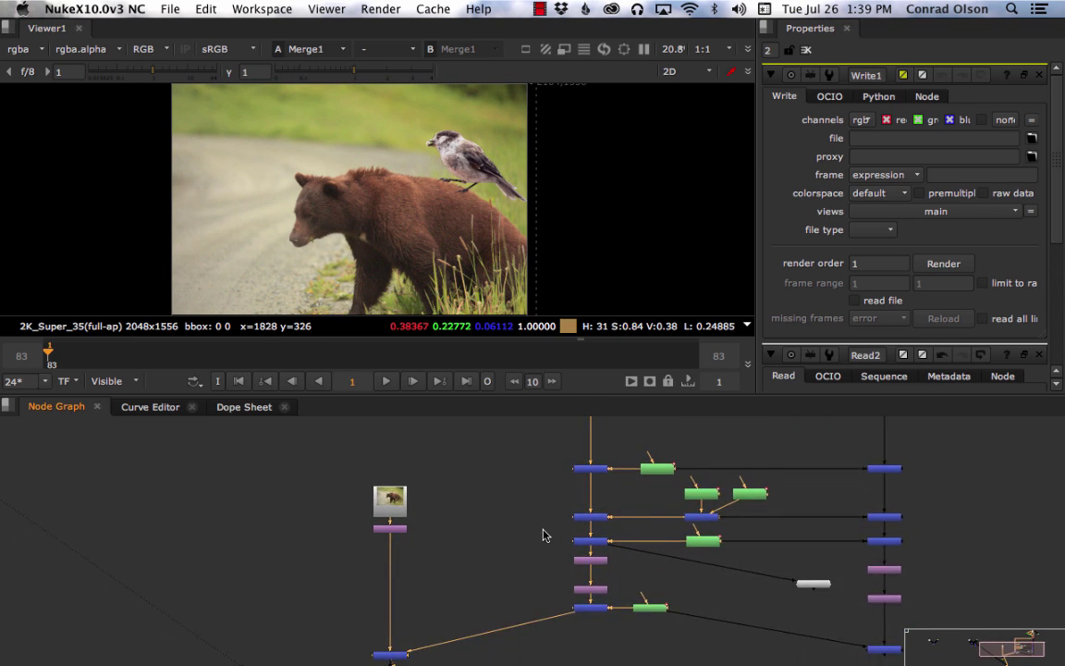
scroll(543, 529, "down", 2)
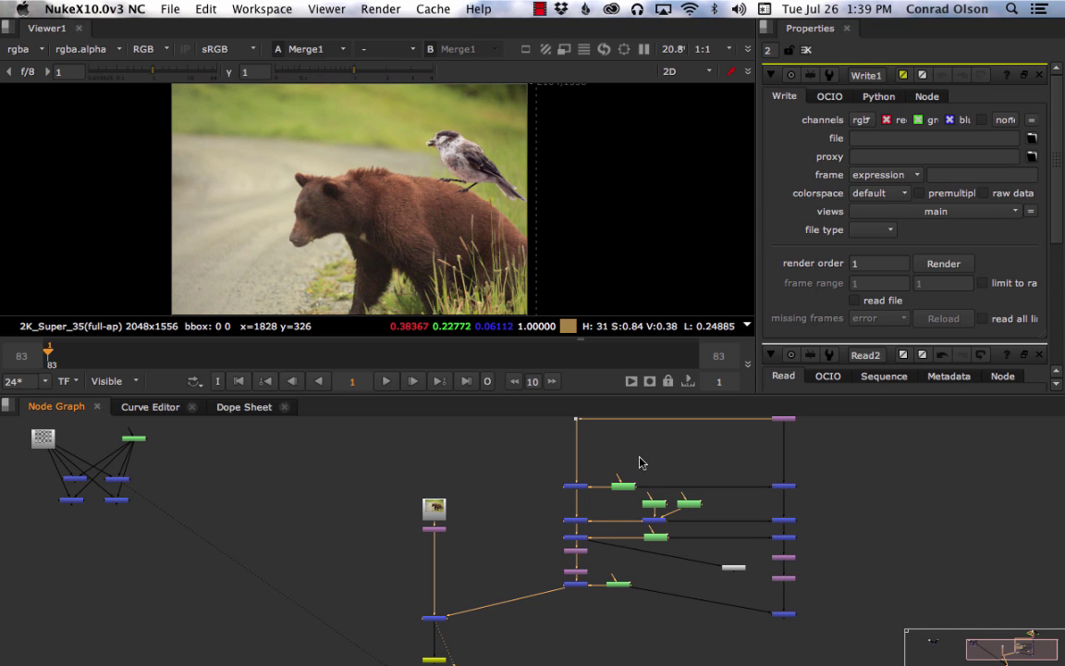
scroll(391, 169, "up", 4)
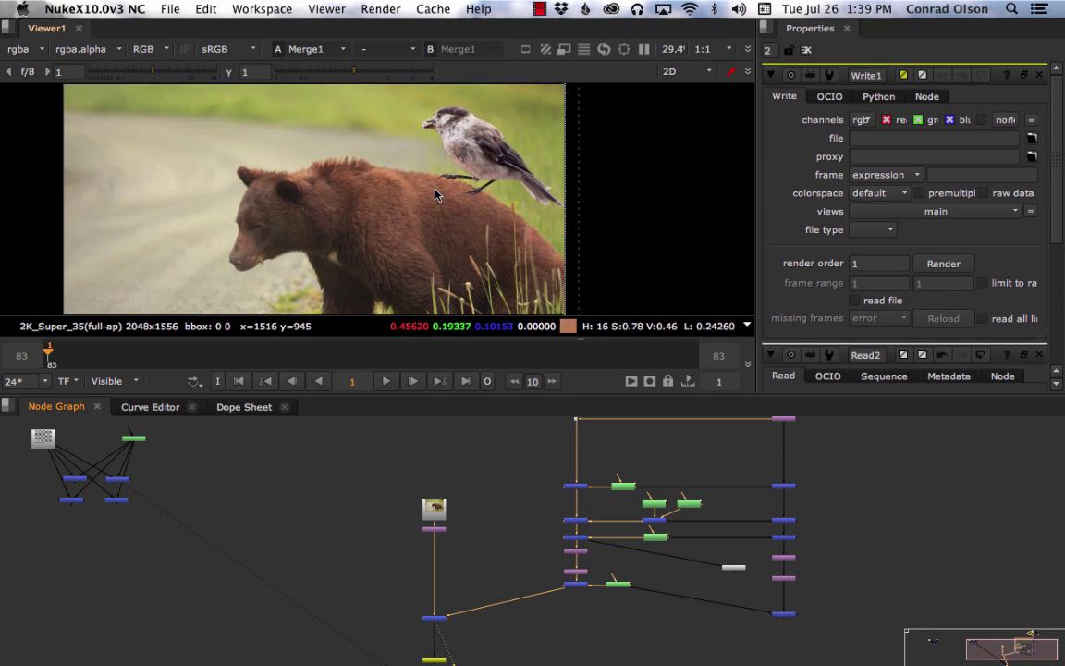
middle_click_drag(430, 244, 419, 266)
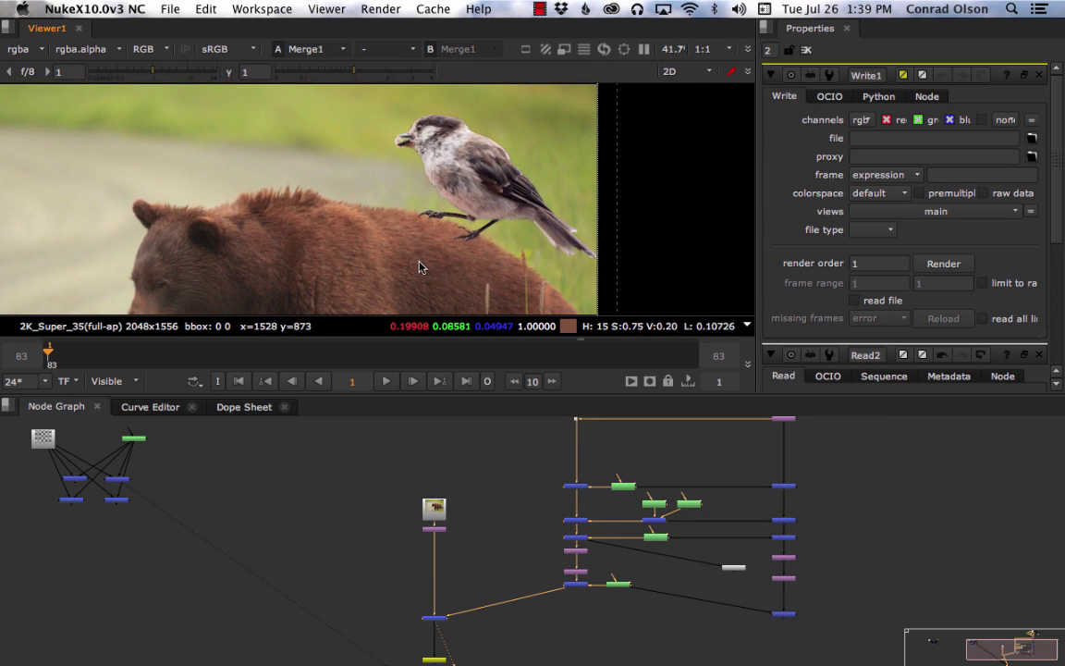
left_click(579, 586)
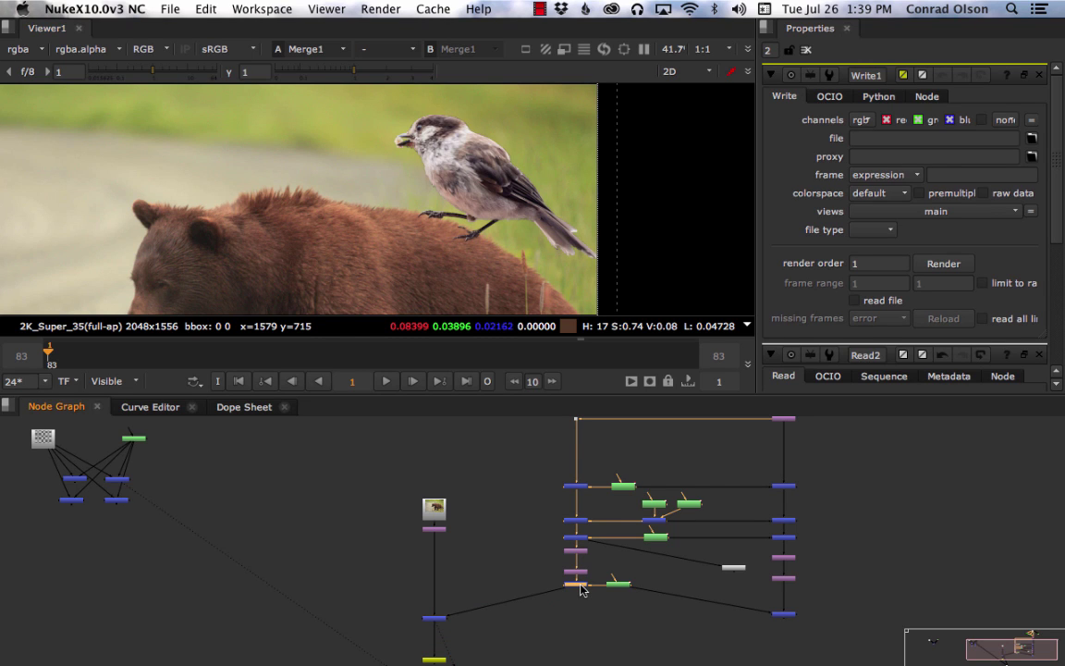
scroll(597, 595, "up", 8)
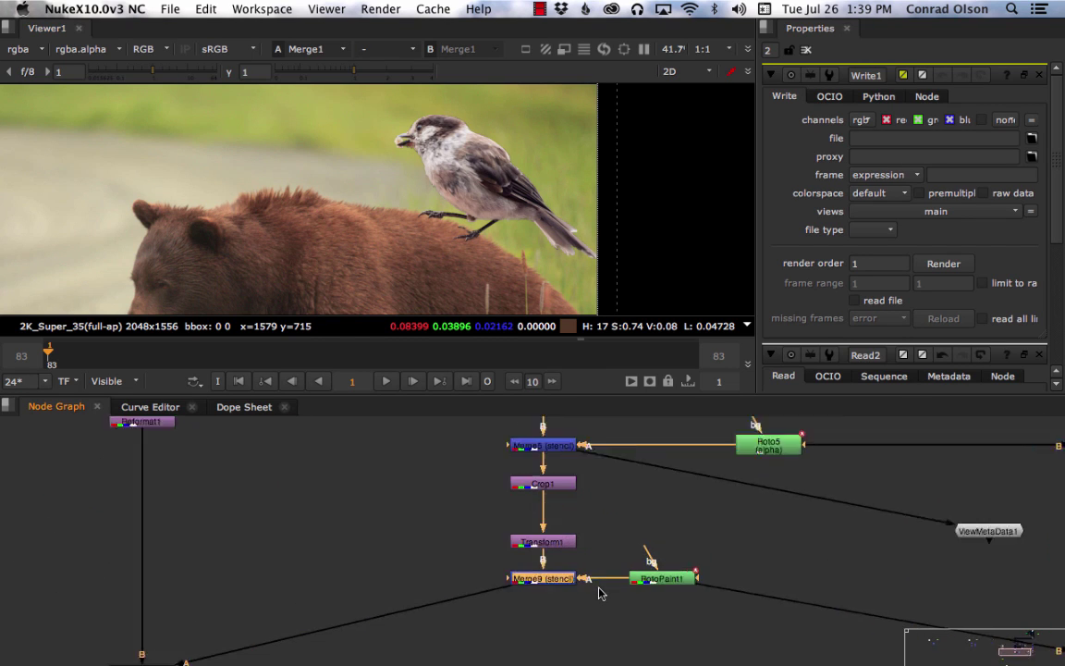
key("d")
key("d")
key("d")
key("d")
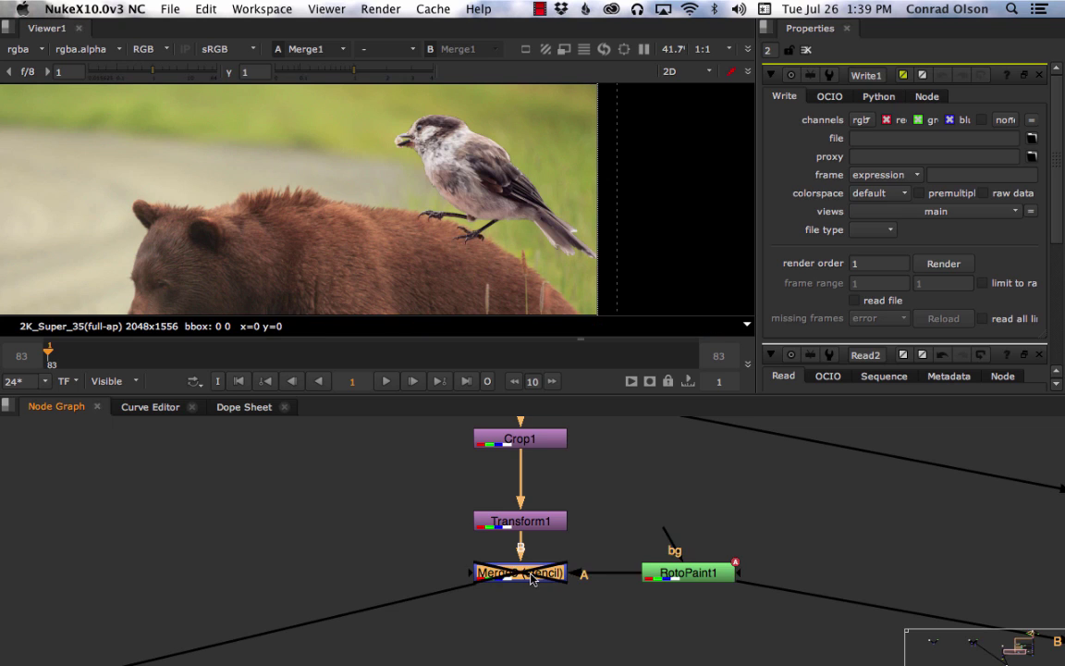
key("d")
key("d")
key("d")
key("d")
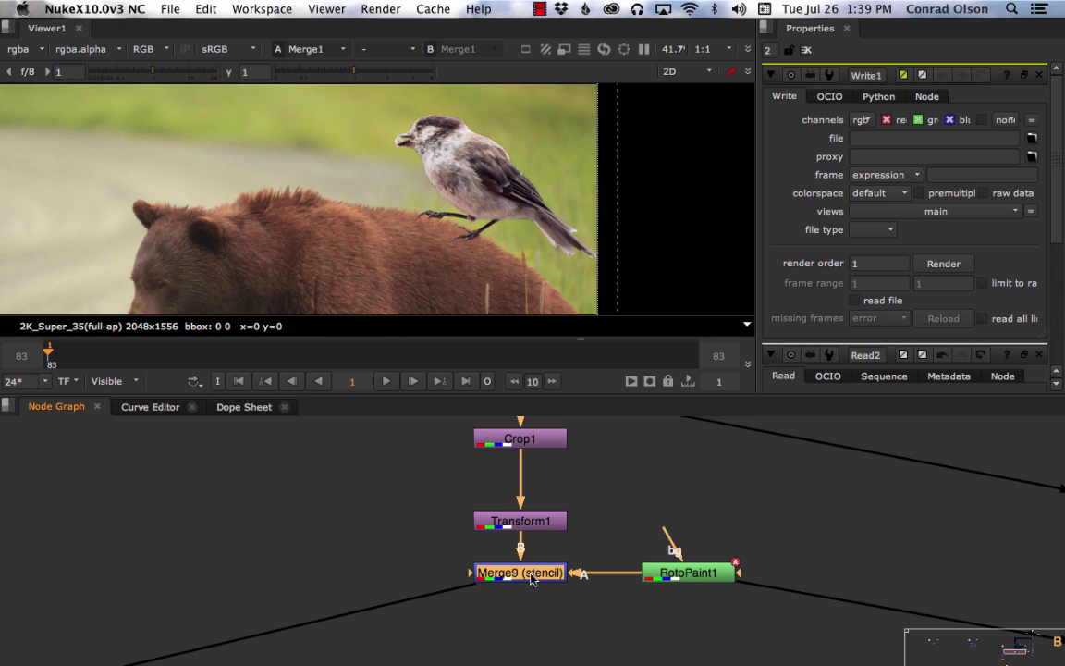
key("d")
key("d")
key("d")
key("d")
key("d")
key("d")
scroll(449, 534, "down", 2)
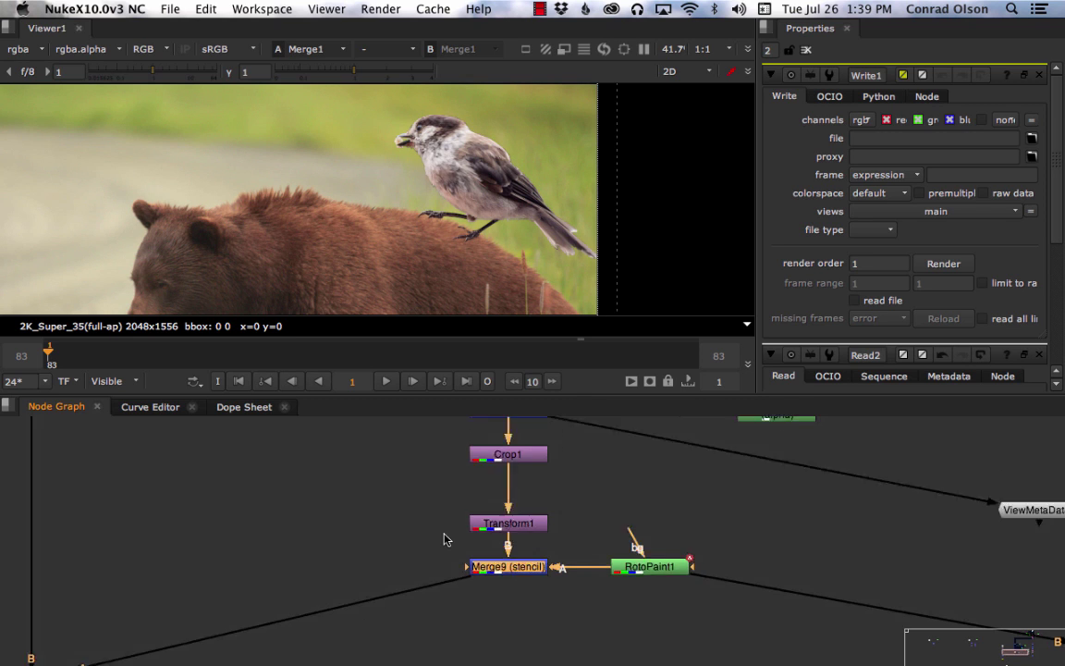
Step: Disable the Crop1 and Transform1 nodes together and re-enable them
middle_click_drag(428, 494, 443, 525)
left_click_drag(457, 470, 551, 567)
key("d")
key("d")
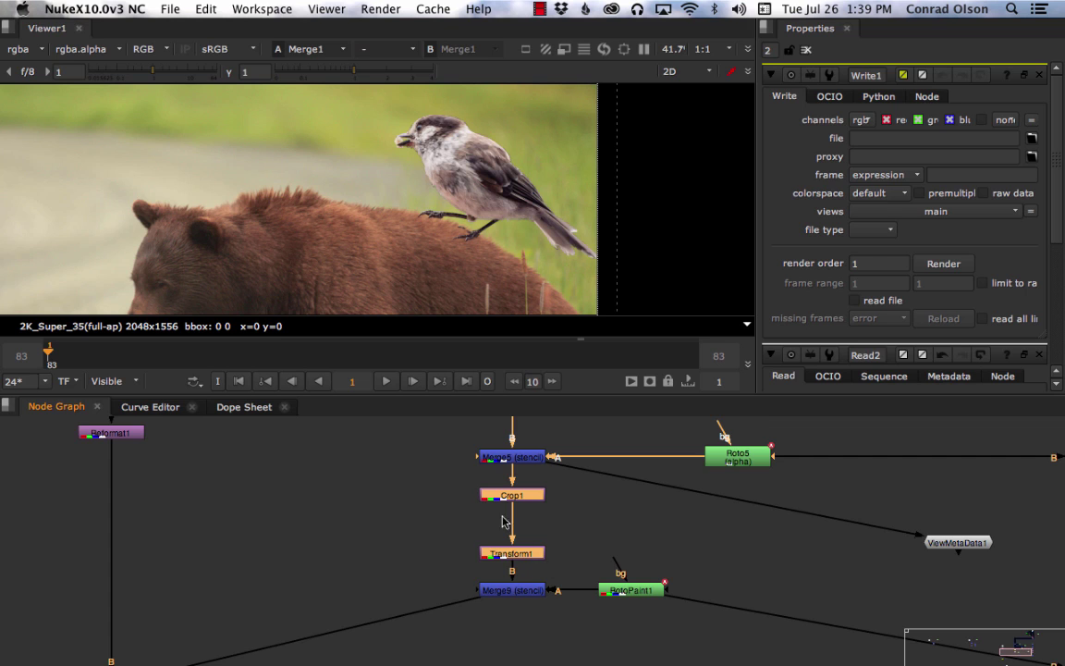
Step: Disable Merge5 (stencil) while opening Roto5 to inspect its garbage shapes, and re-enable the merge
middle_click_drag(455, 487, 441, 542)
left_click_drag(432, 494, 546, 534)
key("d")
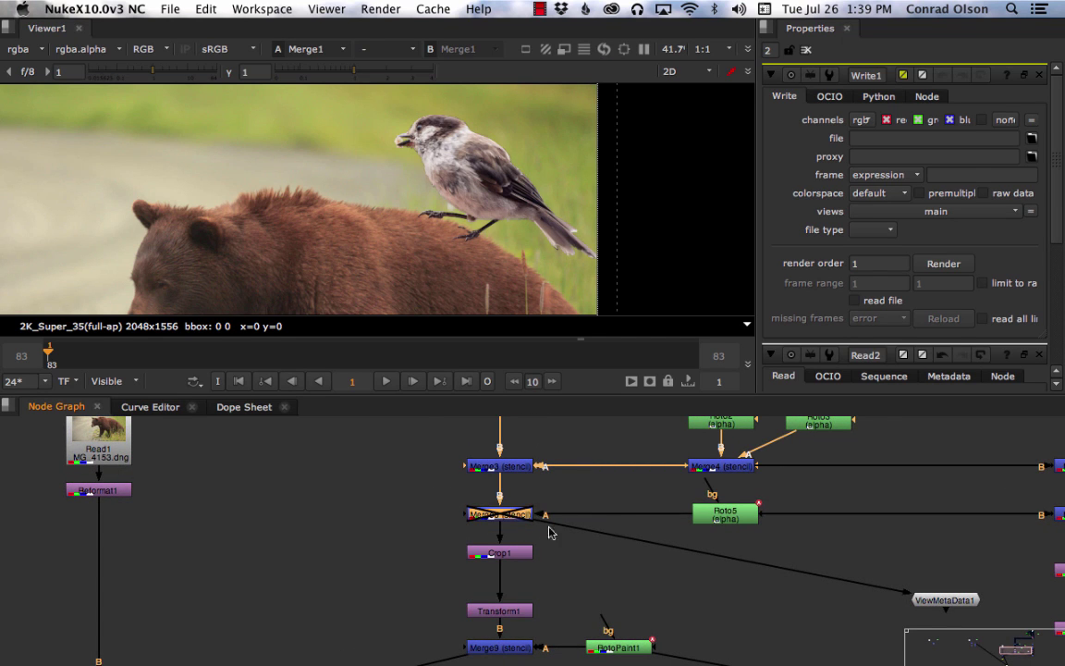
double_click(749, 517)
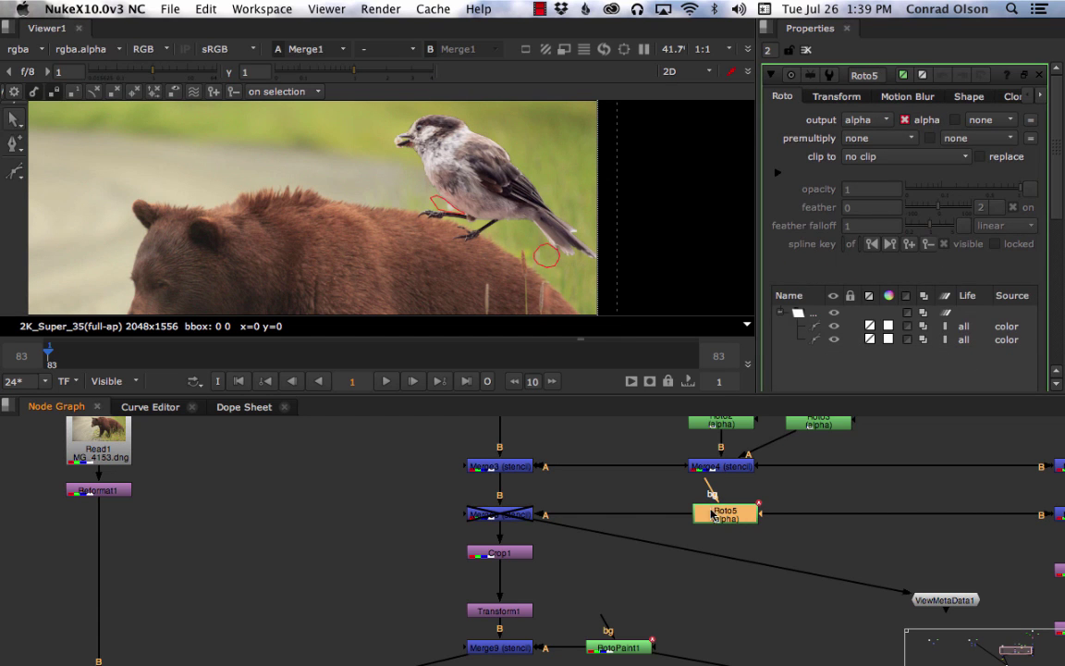
left_click(512, 516)
key("d")
Step: Toggle Merge3 (stencil) off and on to compare the hand under the bird's feet with and without the roto matte, leaving it enabled
middle_click_drag(536, 495, 560, 531)
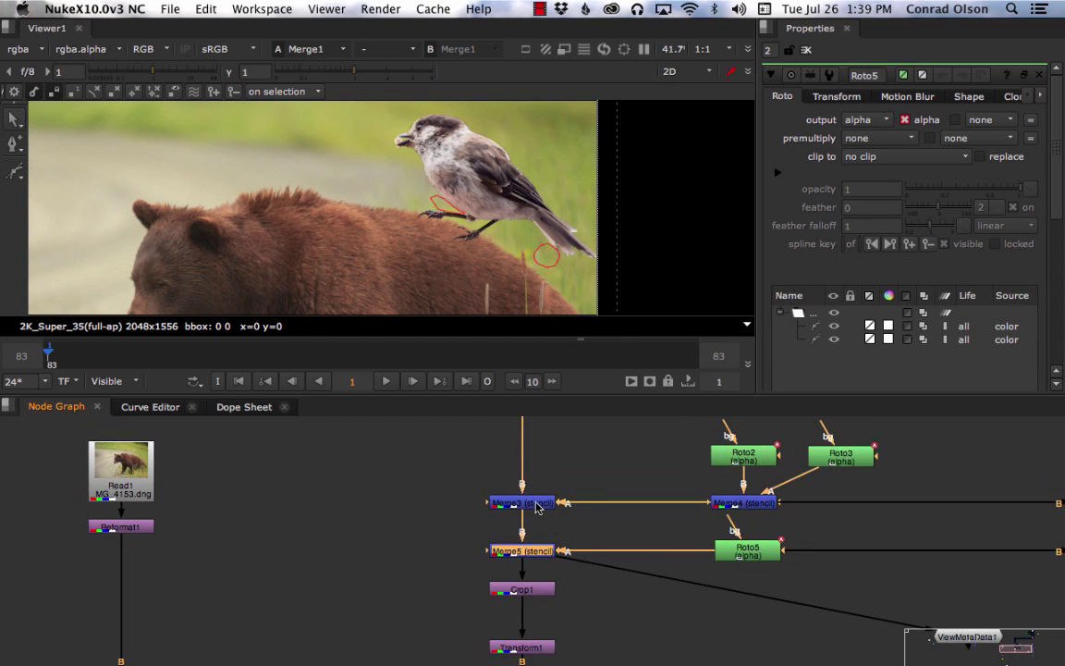
left_click(535, 505)
key("d")
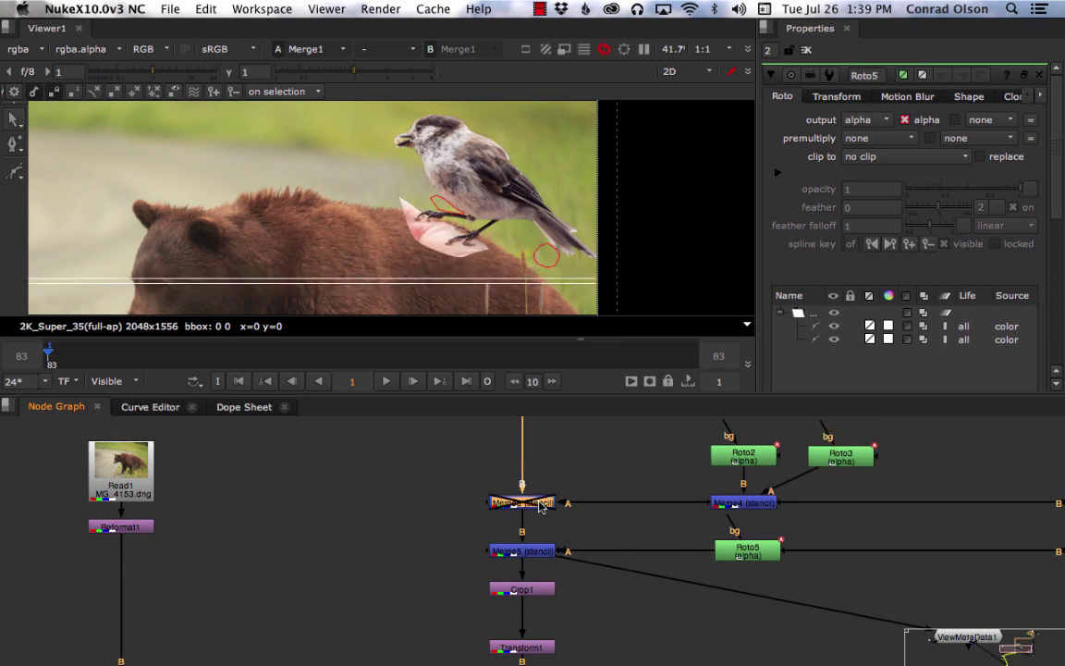
key("d")
middle_click_drag(660, 471, 646, 518)
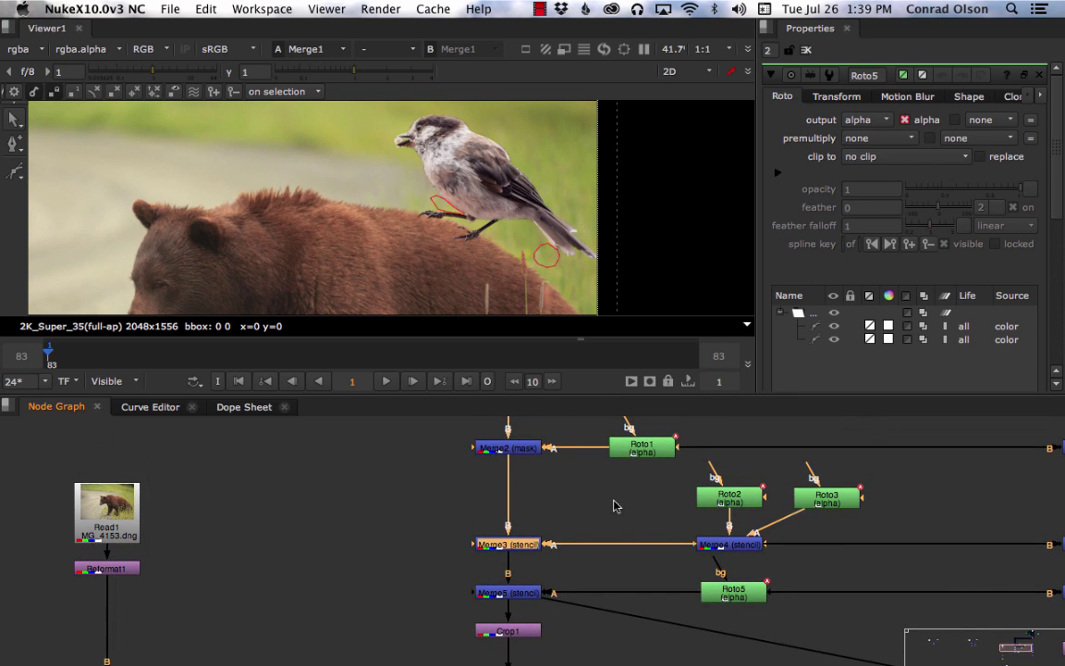
key("d")
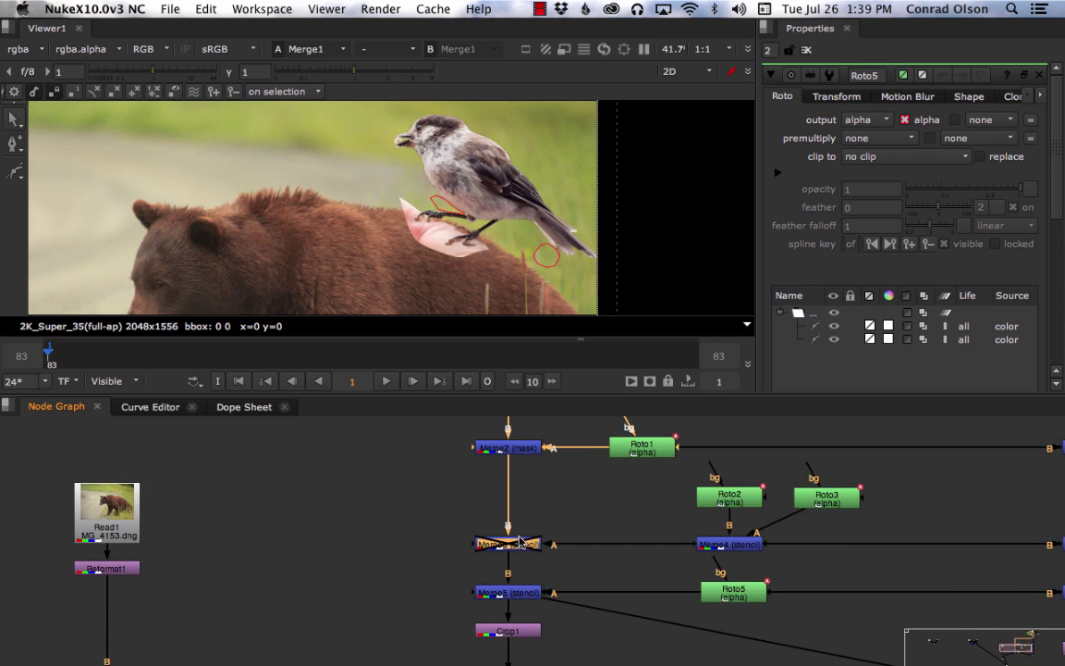
key("d")
key("d")
key("d")
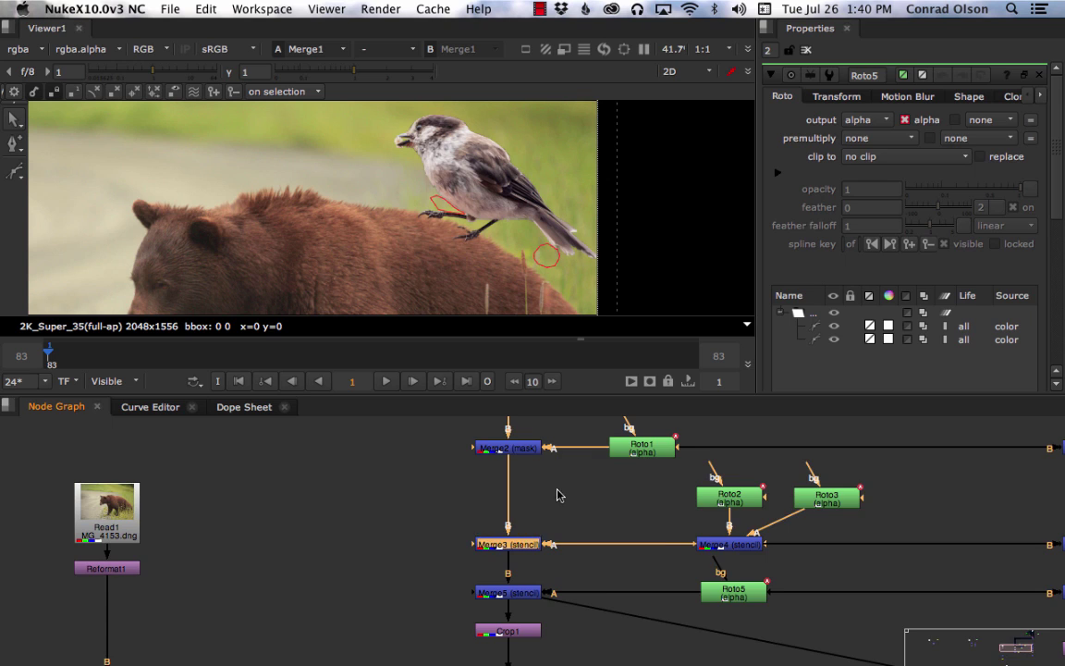
Step: Open Roto1 to show its outline around the bird, and toggle Merge2 (mask) off and on to compare the result, leaving it enabled
middle_click_drag(556, 488, 546, 554)
double_click(608, 515)
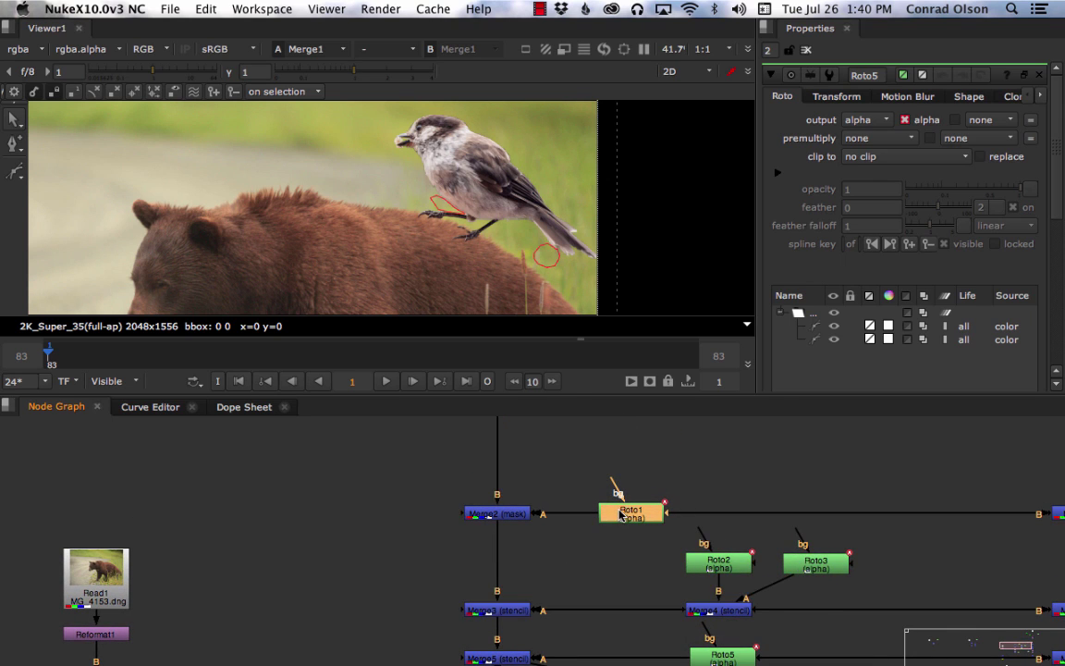
left_click(497, 514)
key("d")
key("d")
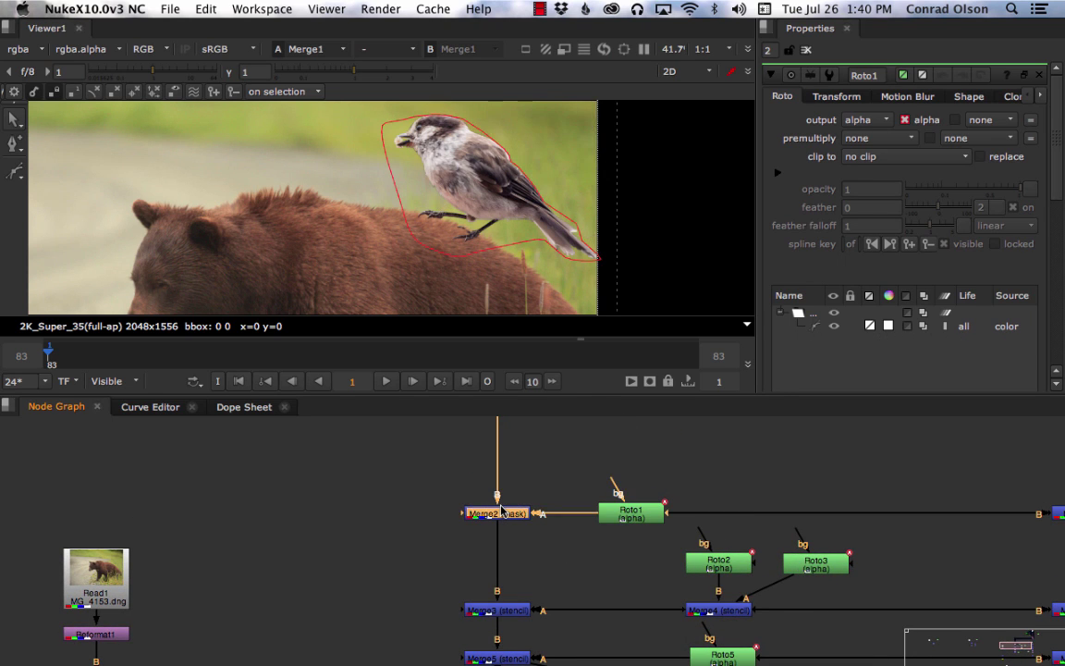
key("d")
key("d")
key("d")
key("d")
key("d")
key("d")
key("d")
key("d")
Step: Locate the keying nodes at the start of the bird branch and view the Copy1 (alpha -> alpha) output
scroll(579, 476, "down", 3)
middle_click_drag(576, 461, 568, 555)
middle_click_drag(708, 525, 590, 616)
scroll(752, 568, "up", 5)
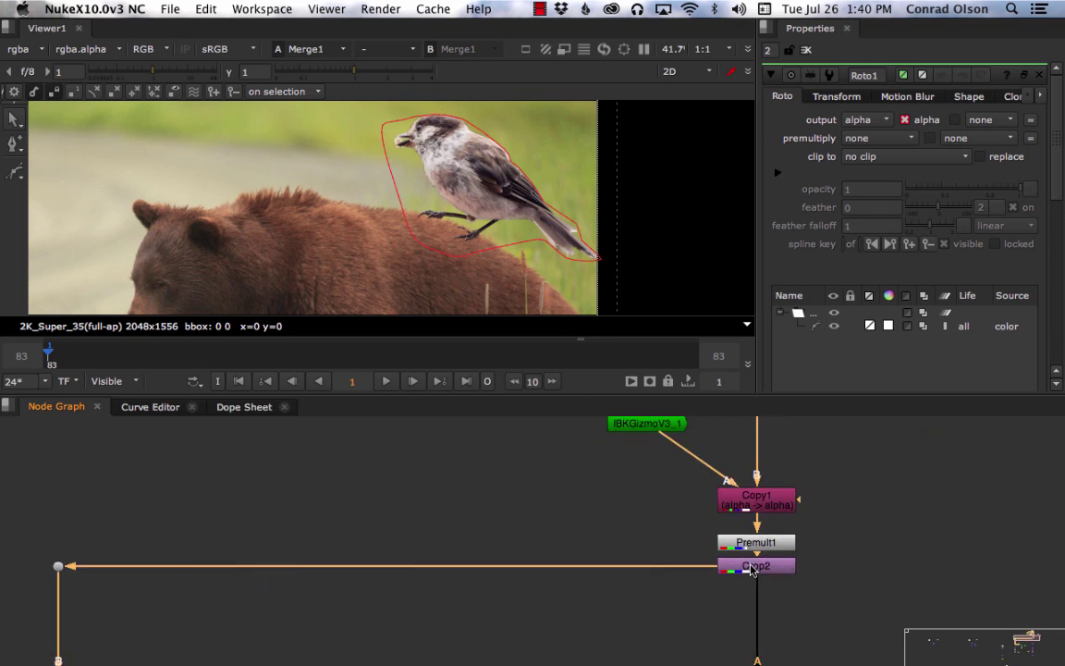
scroll(488, 575, "down", 3)
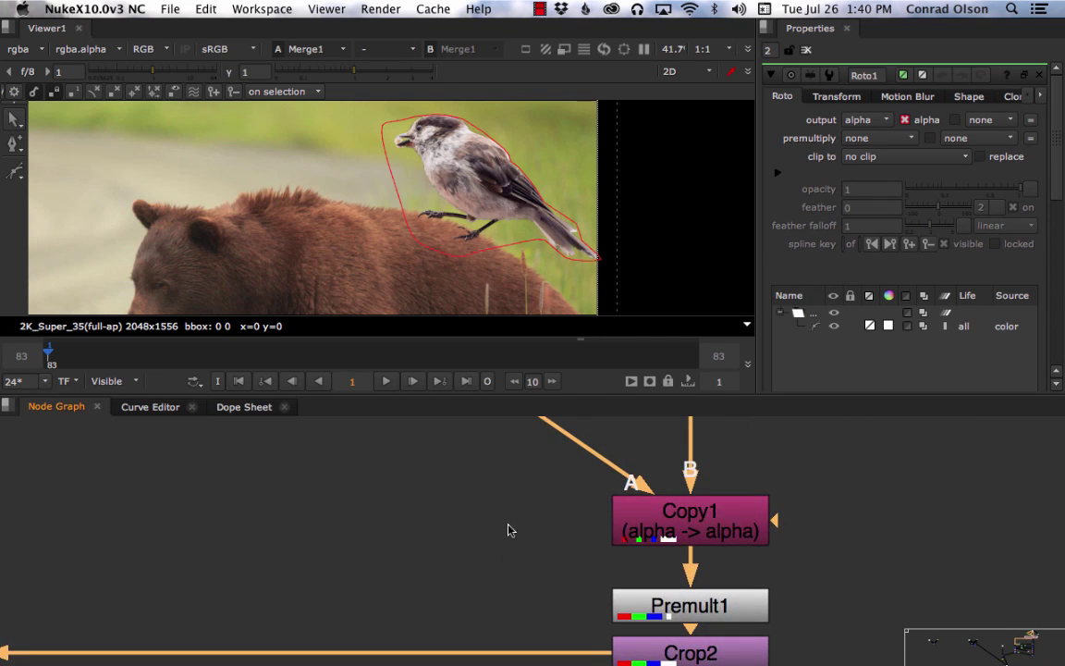
middle_click_drag(689, 522, 673, 567)
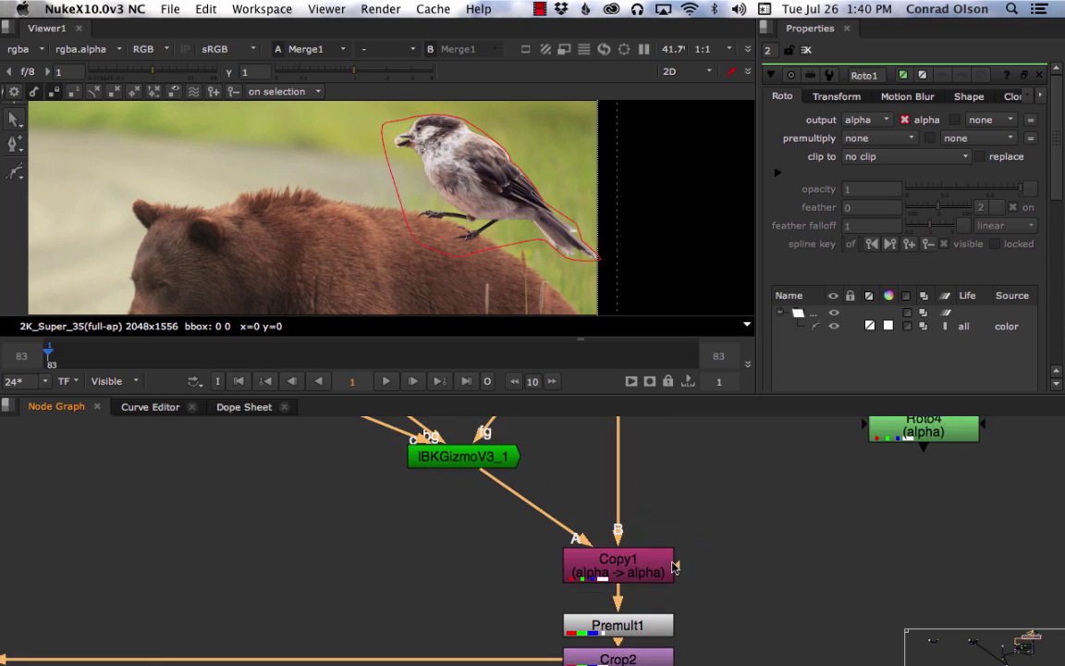
left_click(624, 560)
key("1")
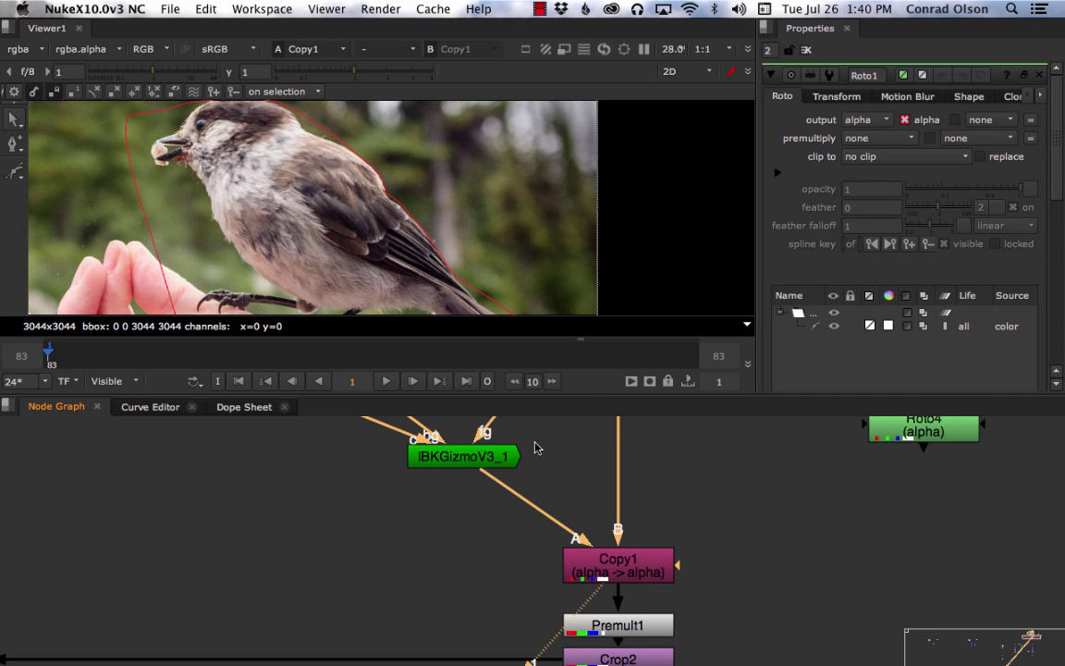
Step: View the IBKGizmoV3_1 output to inspect the keyed bird and hand with its leftover background
scroll(536, 448, "down", 3)
left_click(495, 458)
key("1")
middle_click_drag(387, 471, 442, 527)
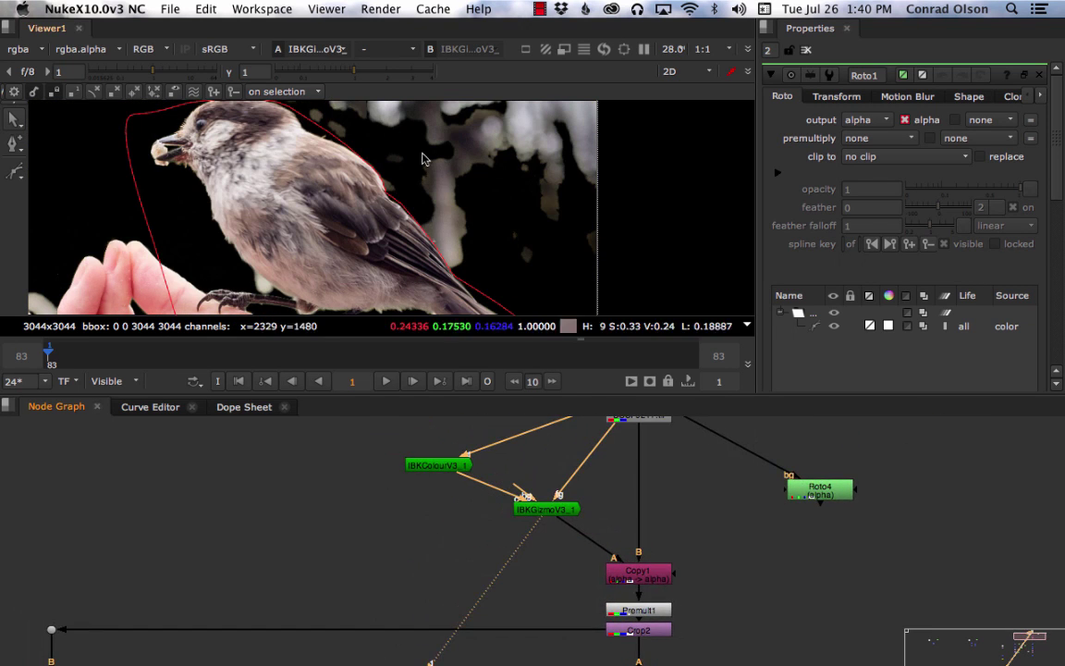
scroll(421, 159, "down", 3)
middle_click_drag(604, 486, 618, 516)
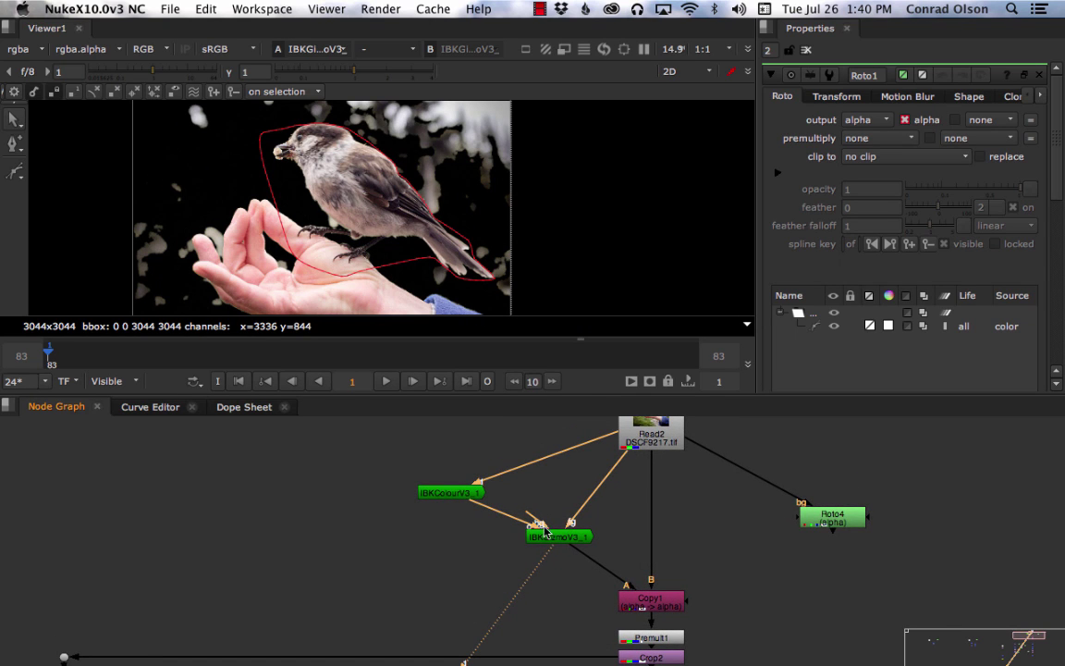
Step: View the original Read2 bird plate and compare it with the premultiplied key at Premult1
left_click(652, 435)
key("1")
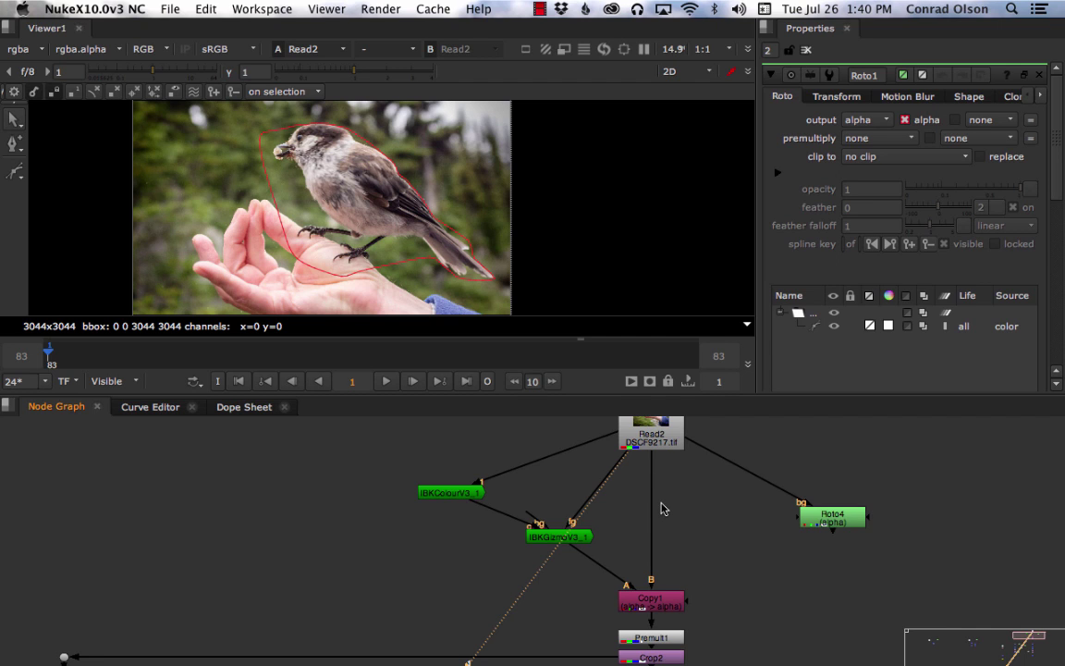
left_click(664, 638)
key("1")
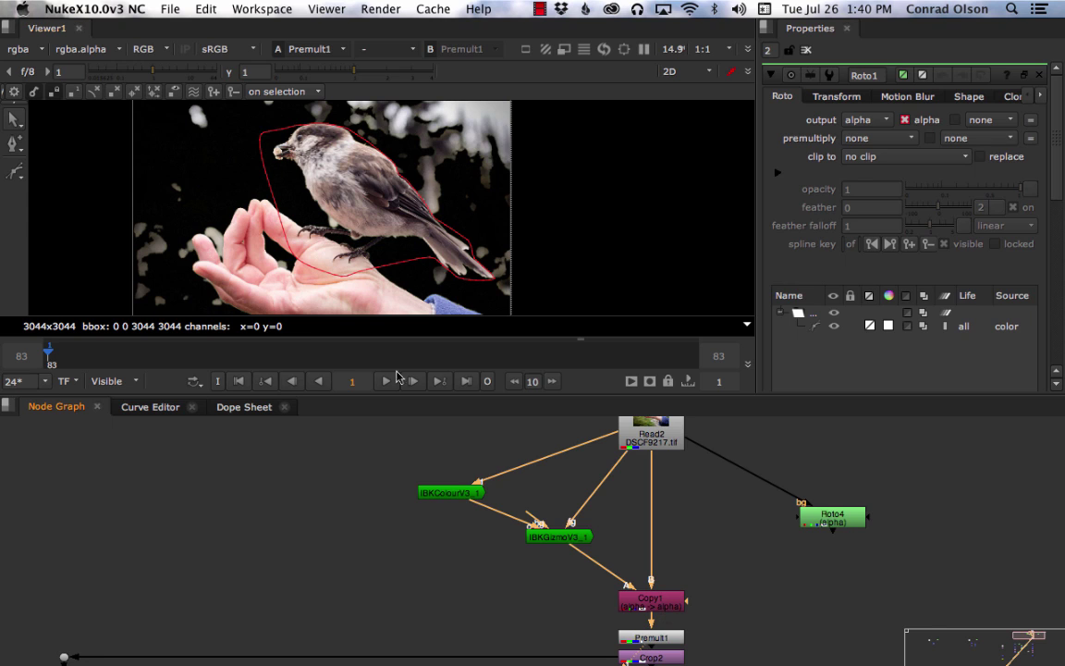
Step: Close the properties of all open nodes and bring the bird branch's mask and stencil merges into view
left_click(806, 51)
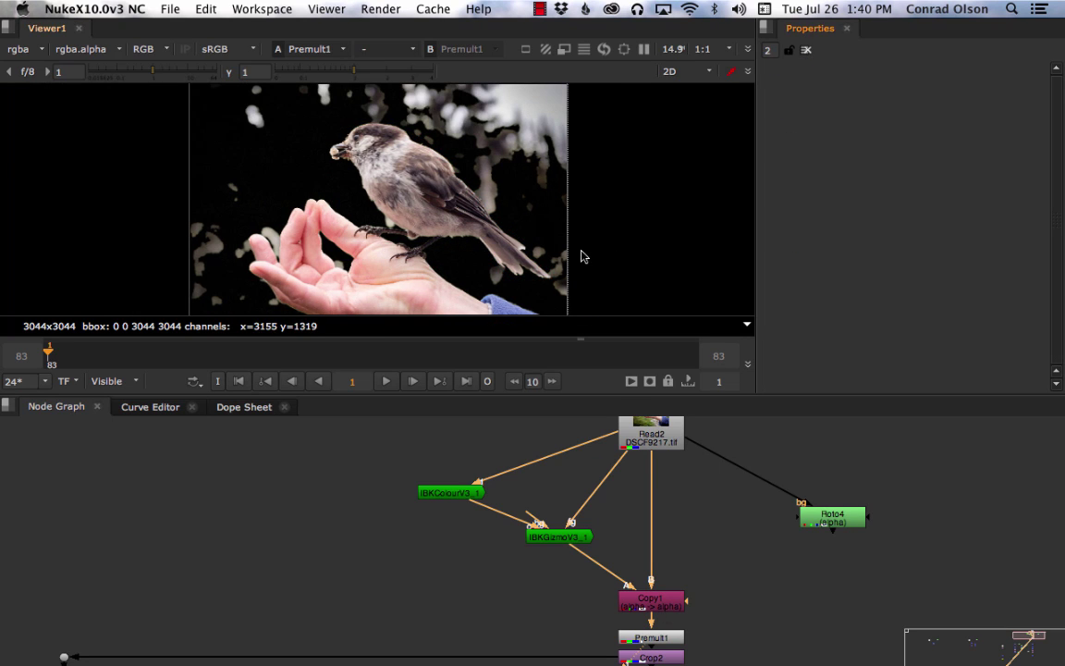
scroll(407, 518, "down", 3)
middle_click_drag(348, 529, 395, 506)
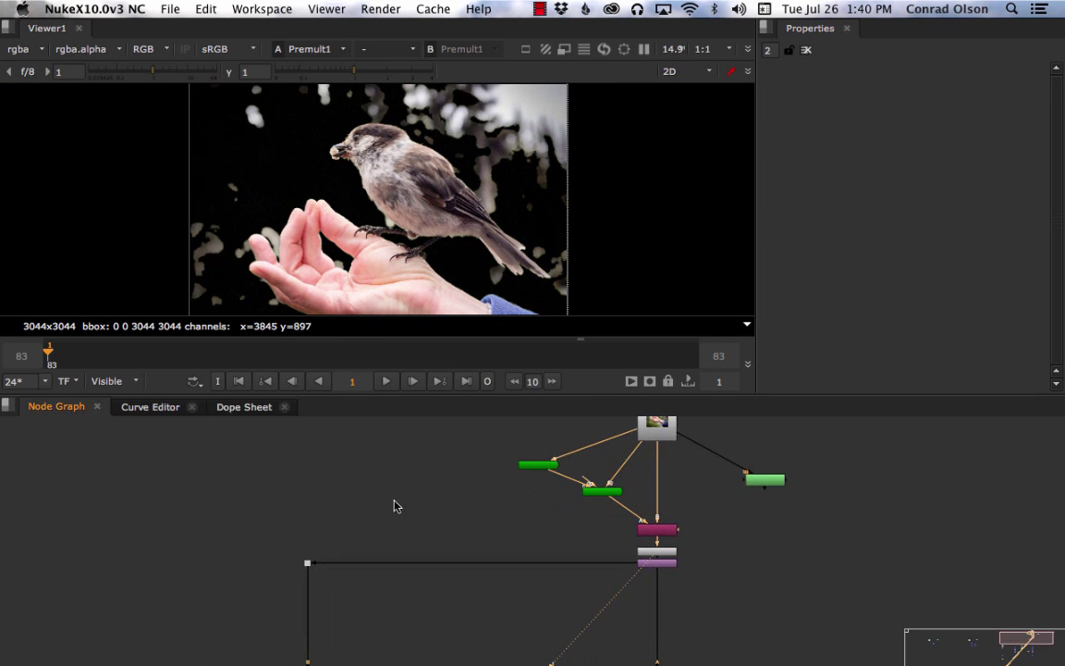
scroll(387, 491, "down", 1)
middle_click_drag(414, 574, 500, 472)
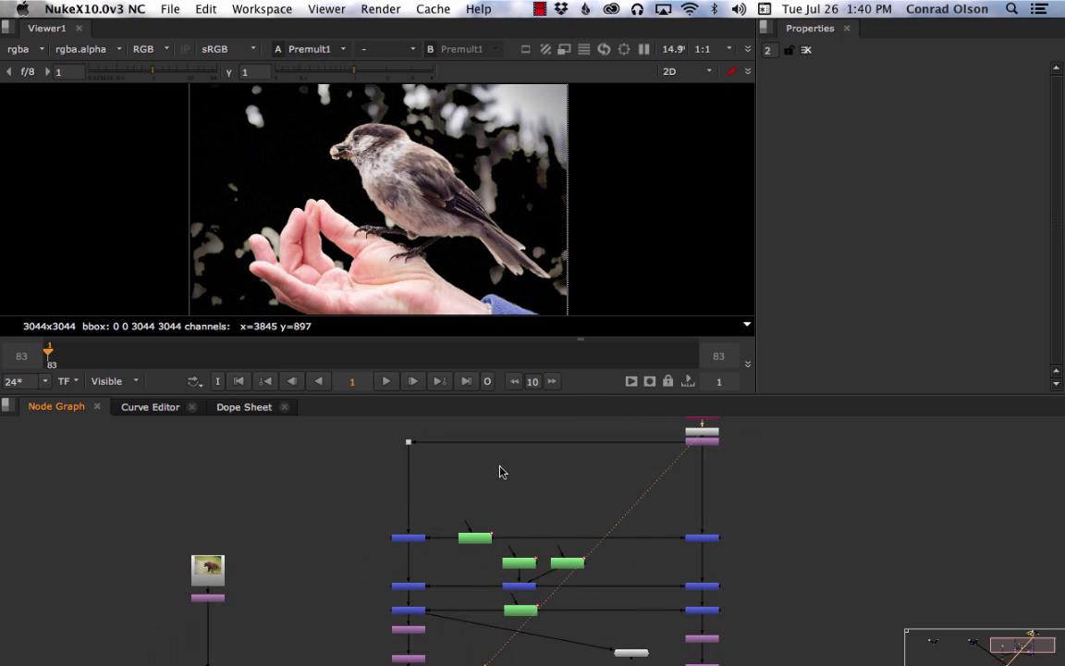
Step: Reconnect the bird input of the final merge over the bear from Merge9 (stencil) to Merge10 (out), and view Merge1
middle_click_drag(467, 544, 496, 517)
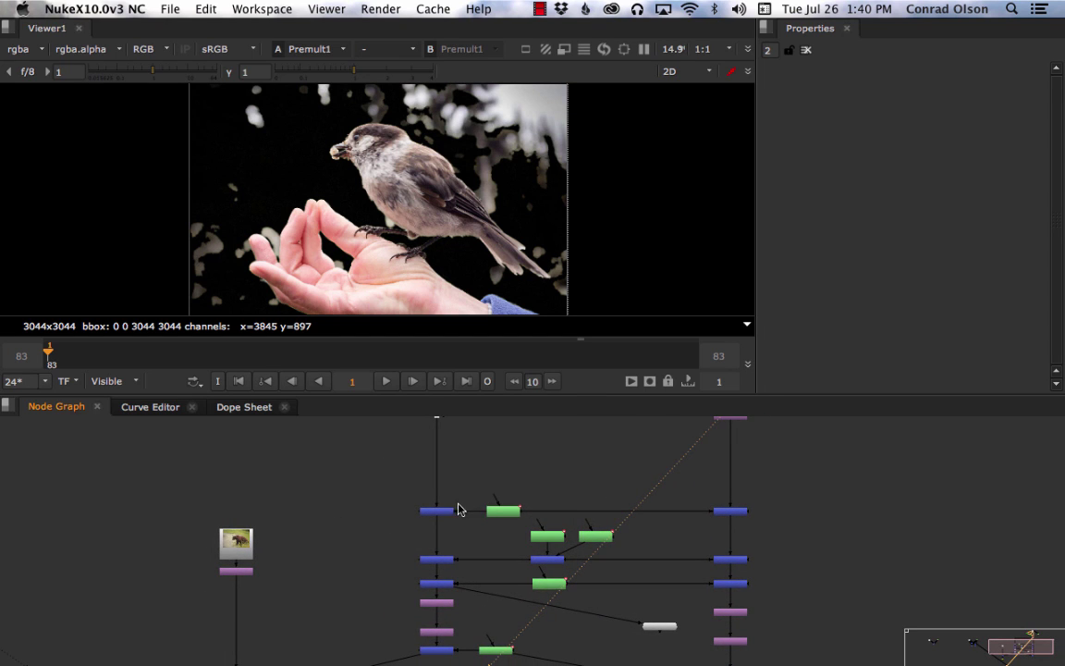
scroll(434, 507, "down", 3)
middle_click_drag(380, 559, 464, 530)
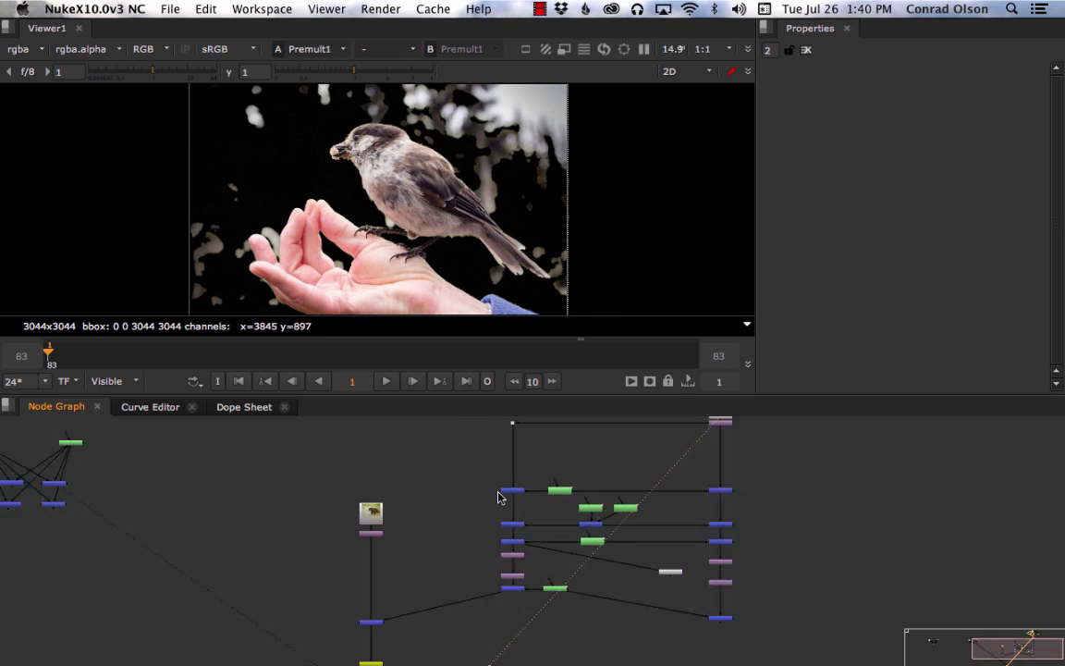
scroll(501, 499, "up", 3)
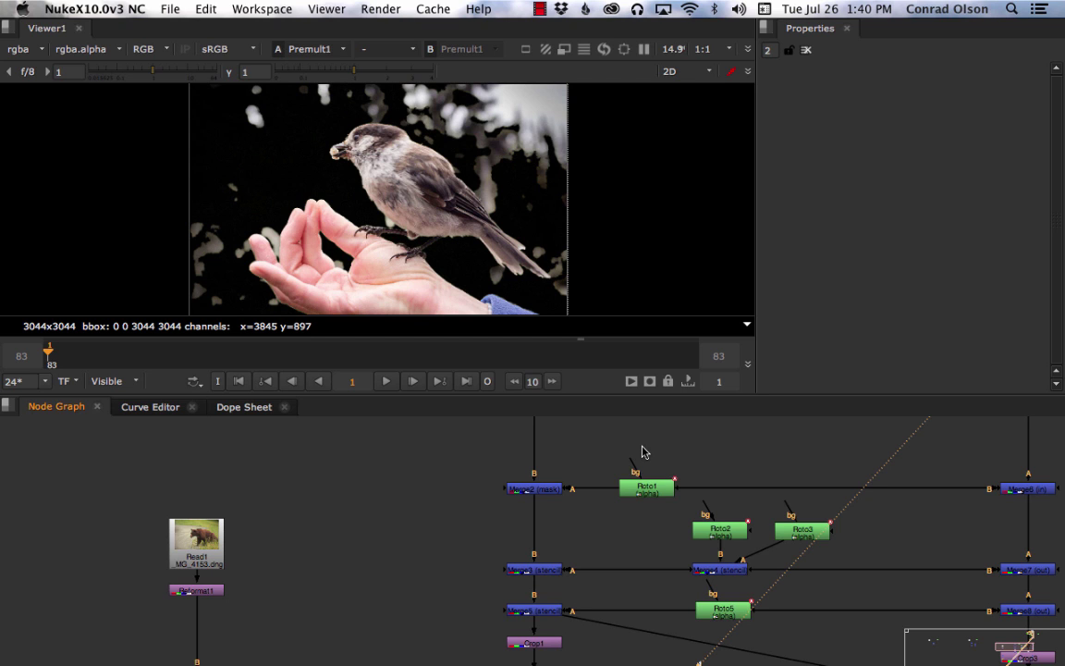
scroll(453, 493, "down", 4)
scroll(470, 559, "down", 1)
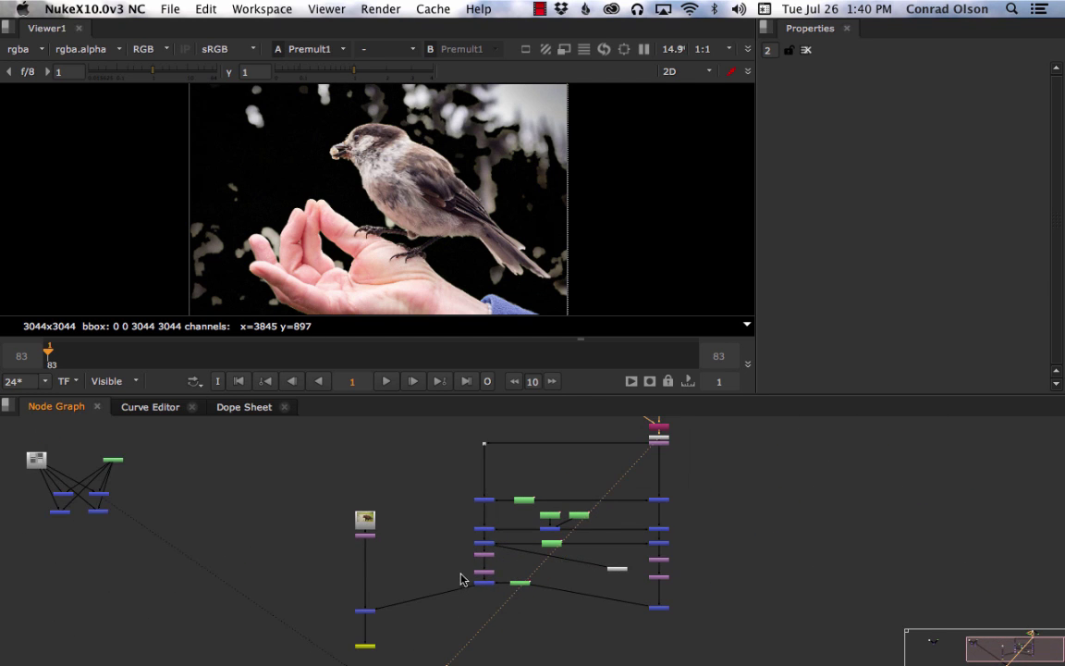
middle_click_drag(462, 580, 421, 526)
mouse_move(428, 534)
left_mouse_down()
mouse_move(445, 546)
mouse_move(623, 554)
left_mouse_up()
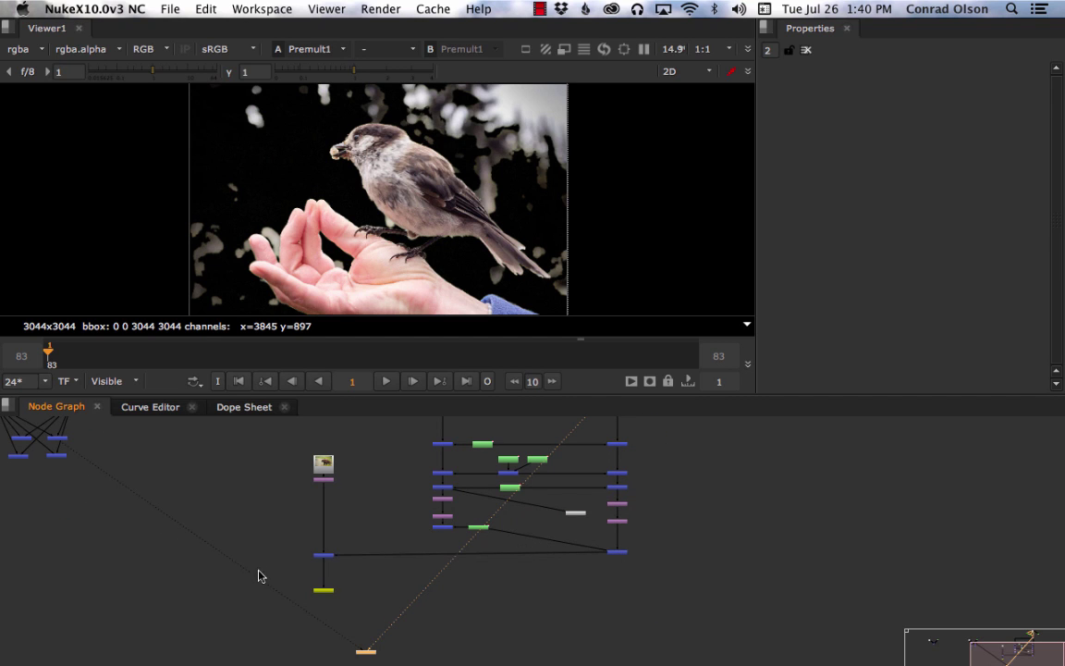
mouse_move(285, 555)
left_mouse_down()
mouse_move(333, 566)
mouse_move(274, 547)
mouse_move(353, 570)
left_mouse_up()
key("1")
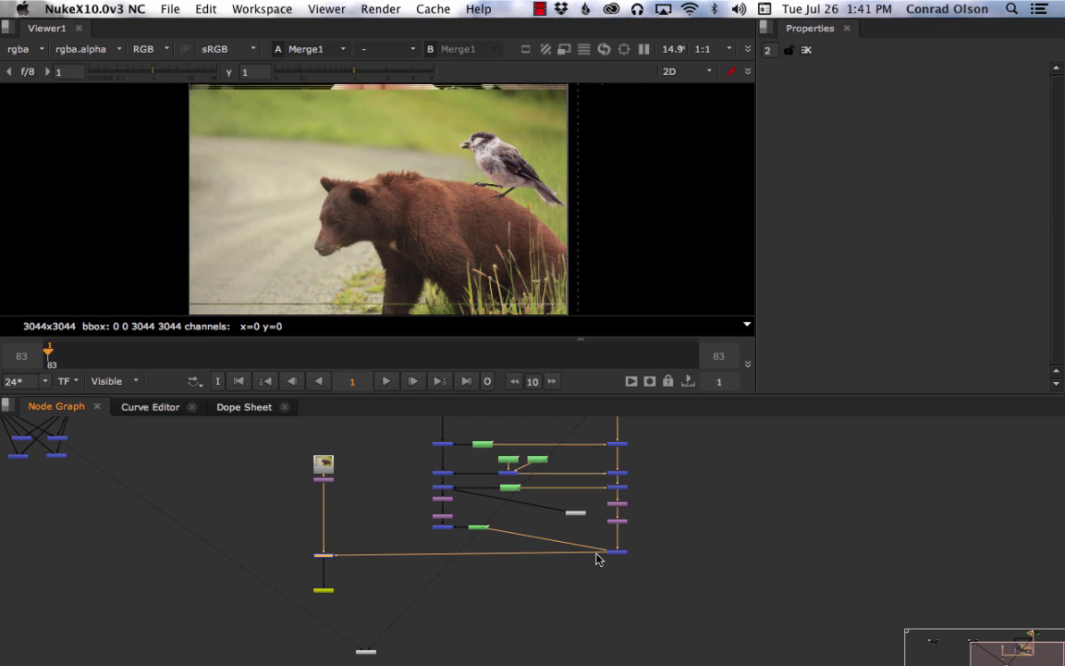
Step: Examine the in and out merge branch feeding Merge1, from Merge10 (out) up to its roto mattes
left_click_drag(596, 558, 620, 557)
scroll(643, 547, "up", 3)
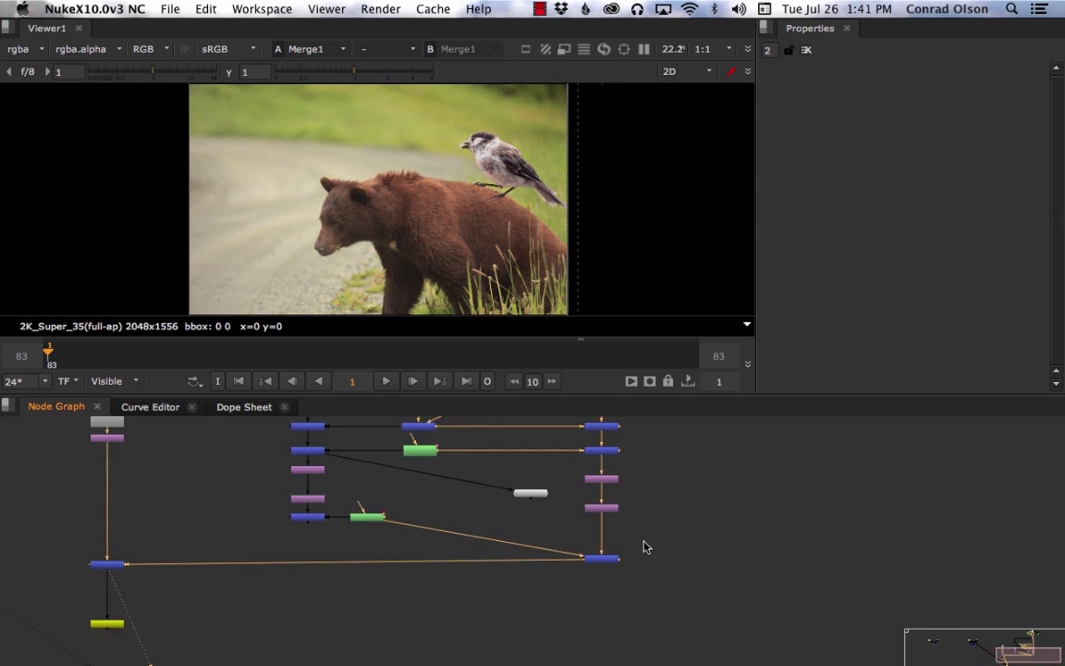
scroll(644, 545, "up", 4)
middle_click_drag(652, 531, 662, 597)
middle_click_drag(676, 488, 651, 634)
scroll(663, 537, "up", 10)
scroll(639, 552, "down", 5)
middle_click_drag(400, 650, 442, 518)
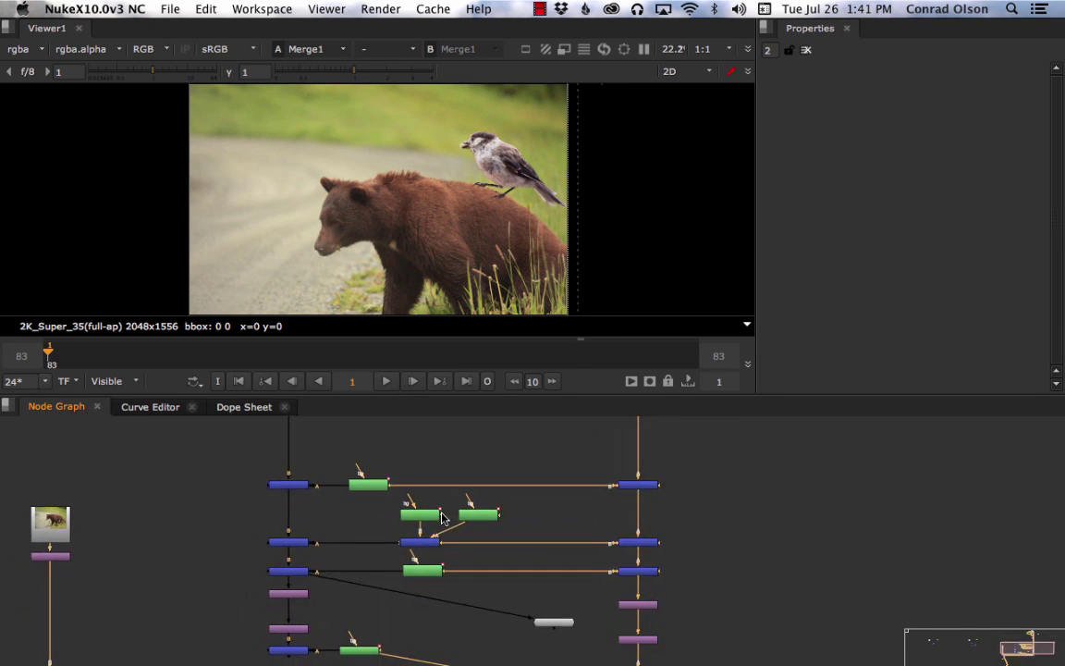
middle_click_drag(189, 640, 257, 535)
middle_click_drag(202, 556, 290, 520)
Step: Inspect the bird's feet in the Merge1 composite, move Merge10 (out) level with Merge1, and disable Merge10
left_click_drag(174, 540, 247, 586)
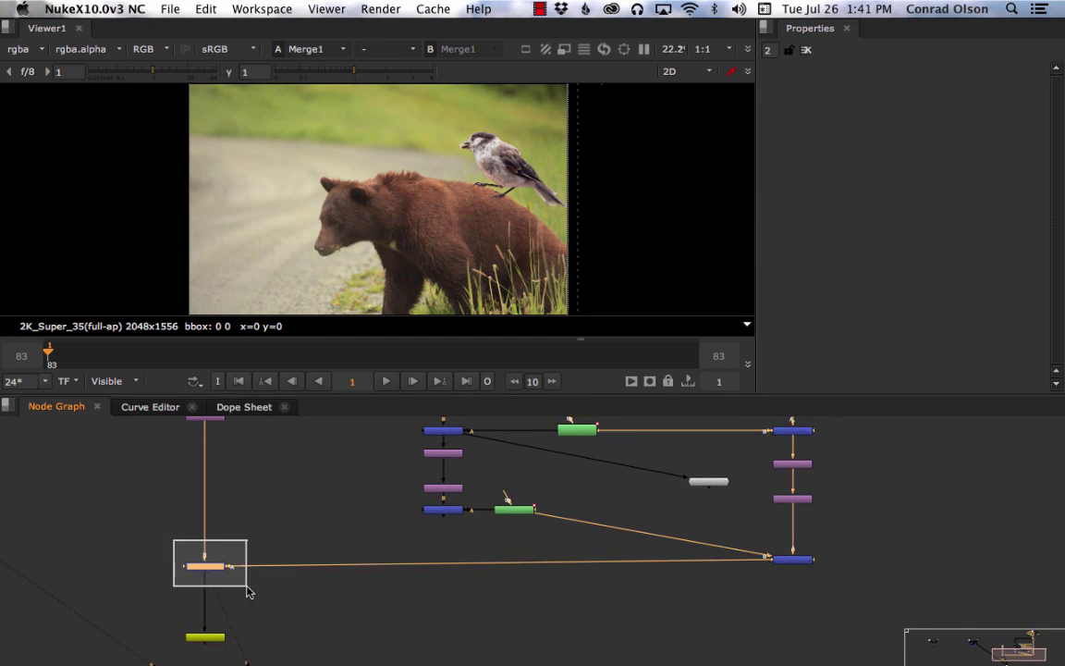
left_click(250, 578)
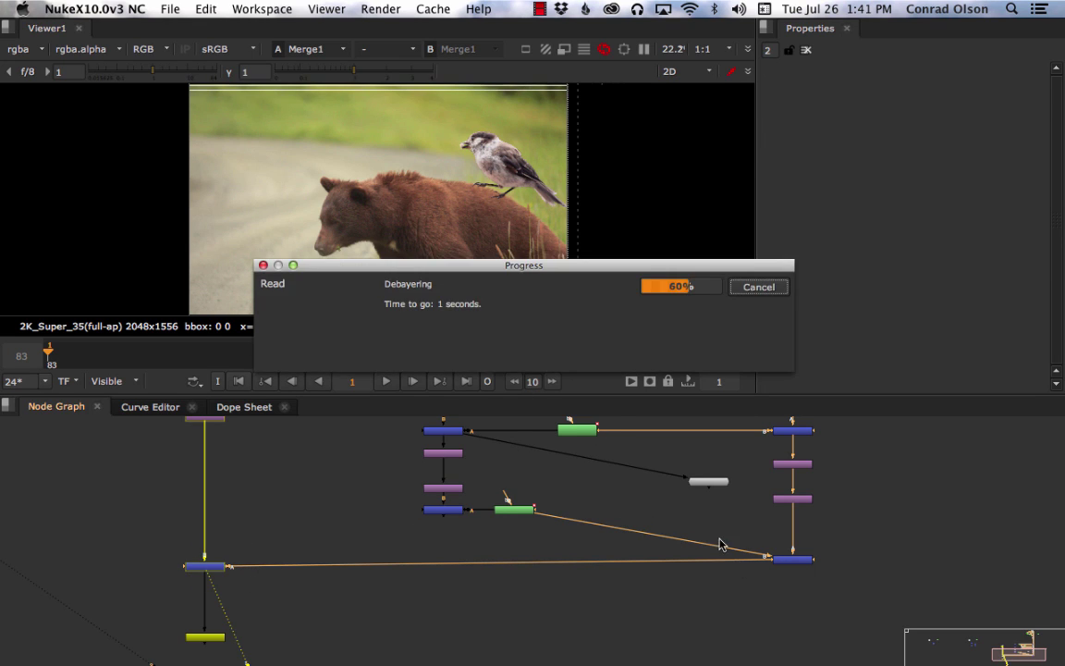
scroll(475, 202, "up", 6)
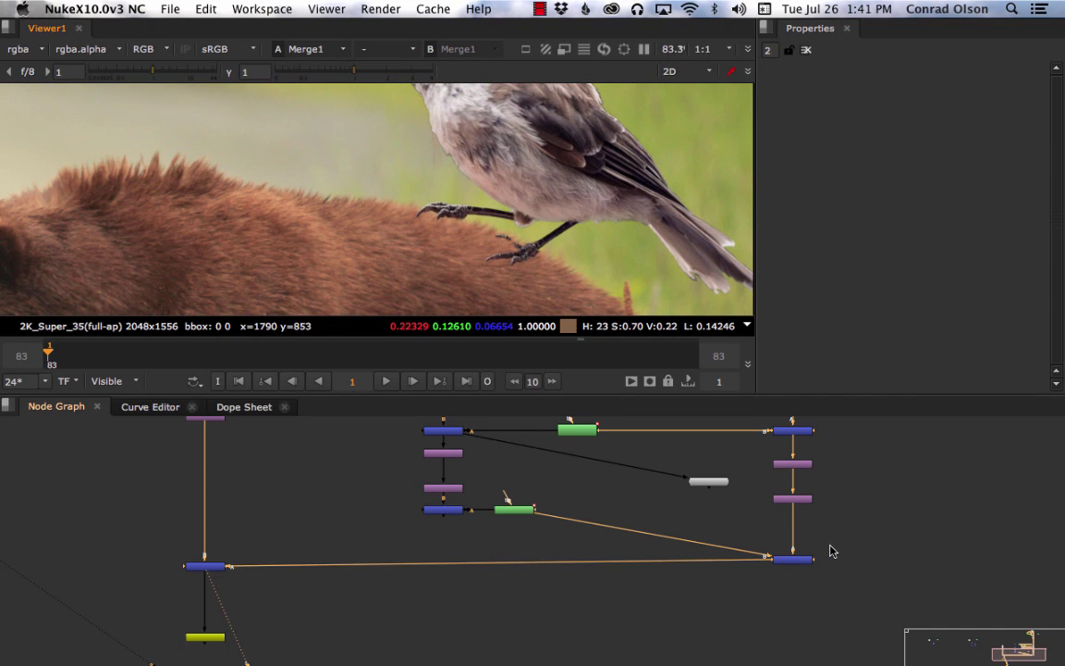
left_click_drag(804, 564, 804, 570)
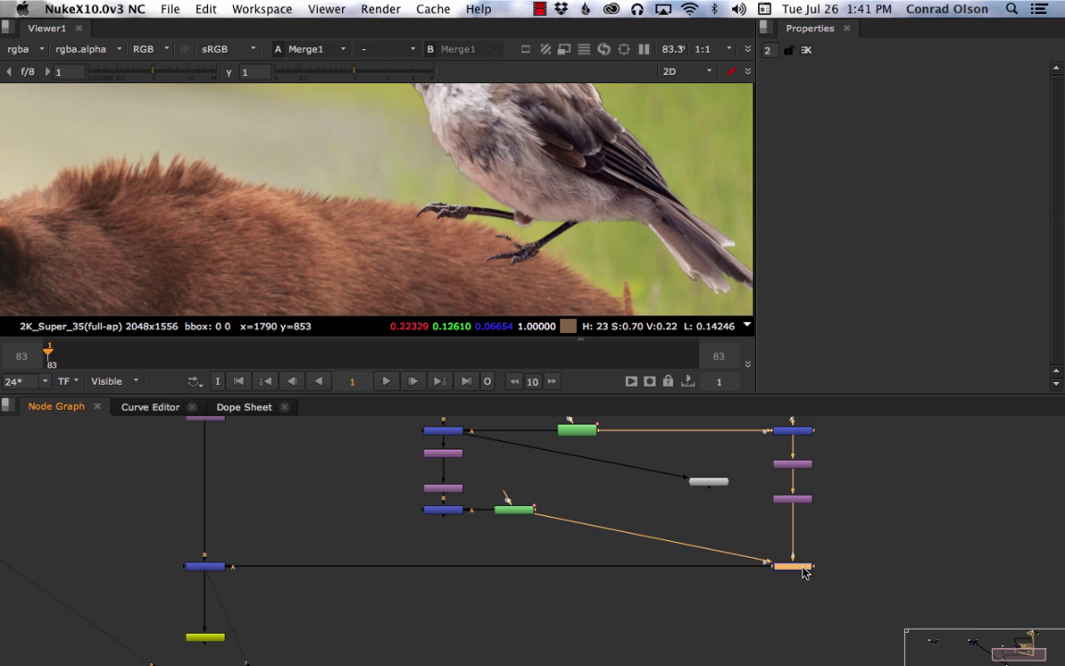
key("d")
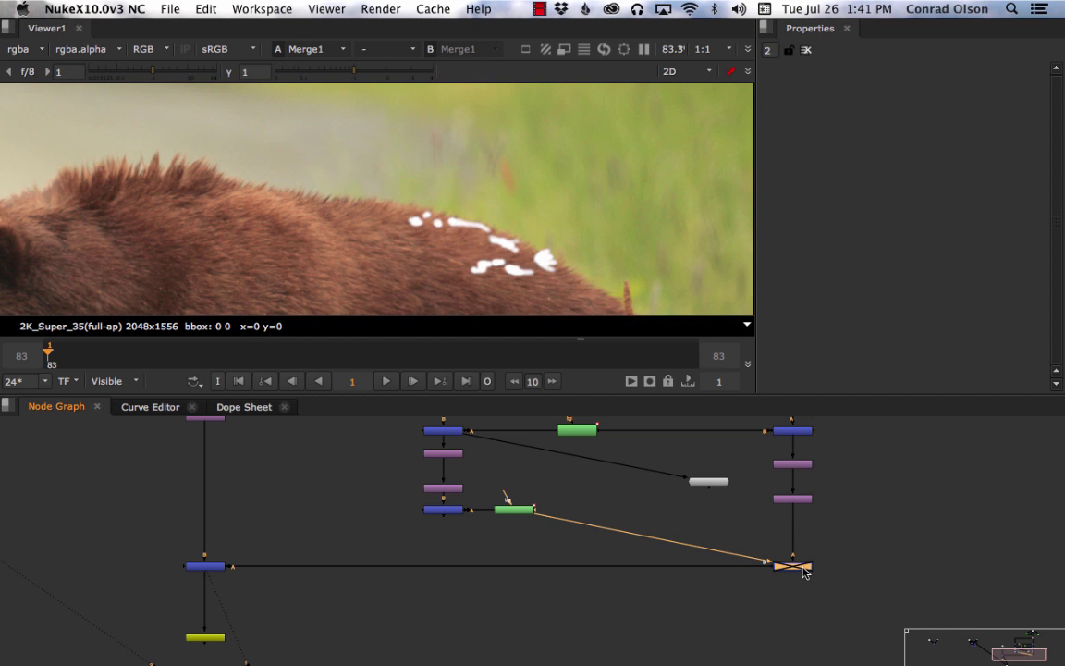
Step: Re-enable Merge10 (out) and toggle it off and on once more to compare the composite
scroll(737, 561, "up", 3)
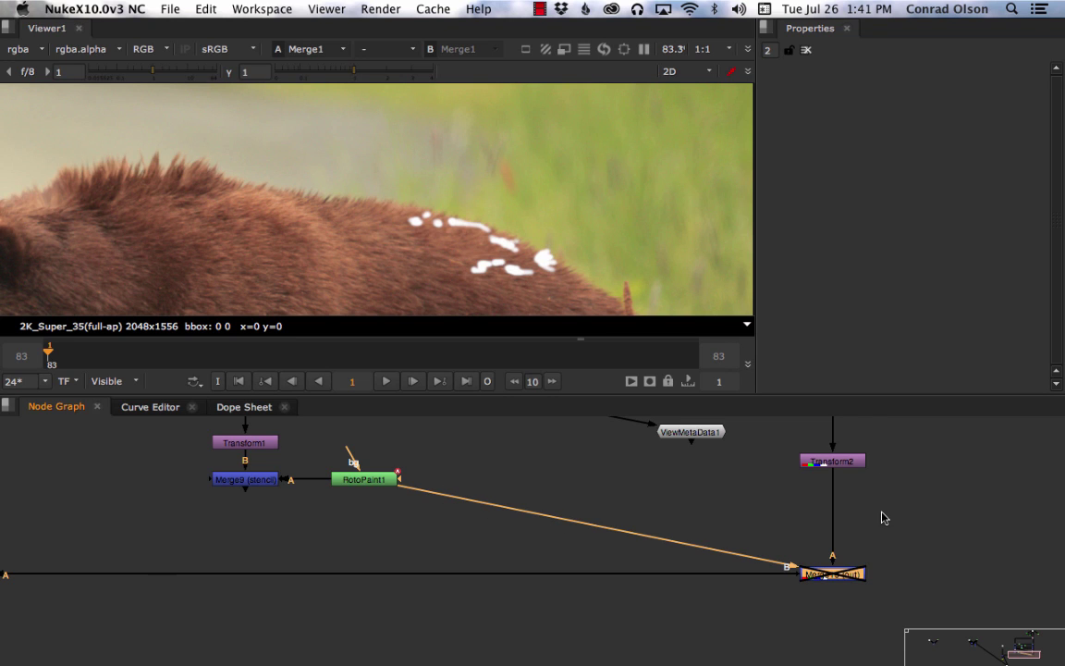
left_click_drag(882, 548, 787, 598)
left_click_drag(904, 551, 787, 595)
key("d")
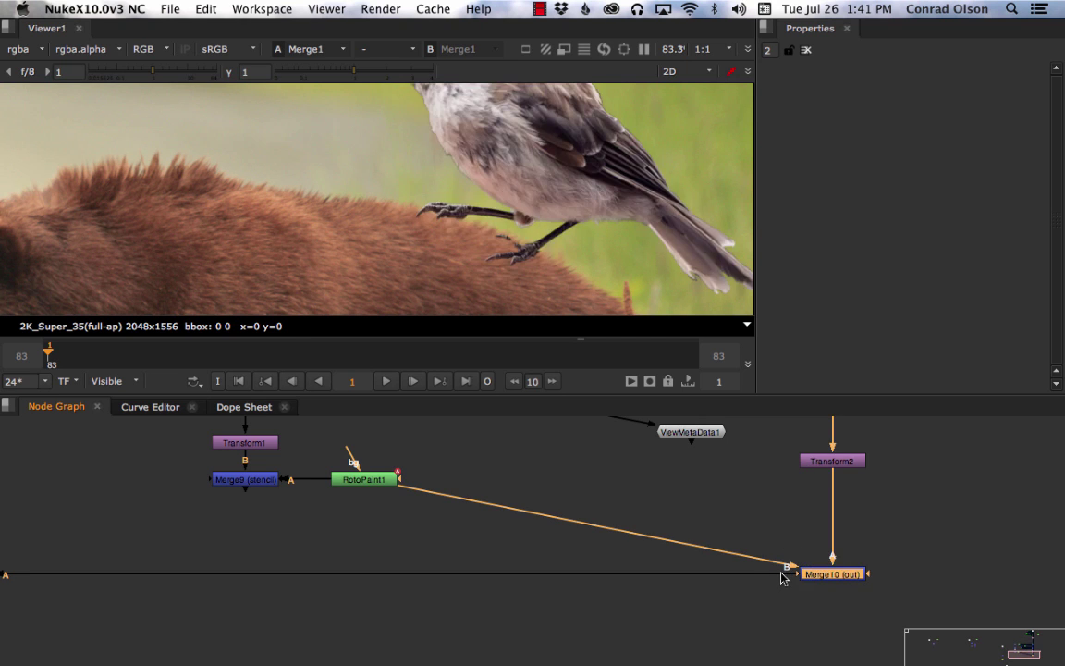
key("d")
key("d")
Step: Open the Roto1 properties to display its shape over the bird and disable Merge6 (in)
scroll(768, 502, "down", 5)
scroll(773, 481, "up", 2)
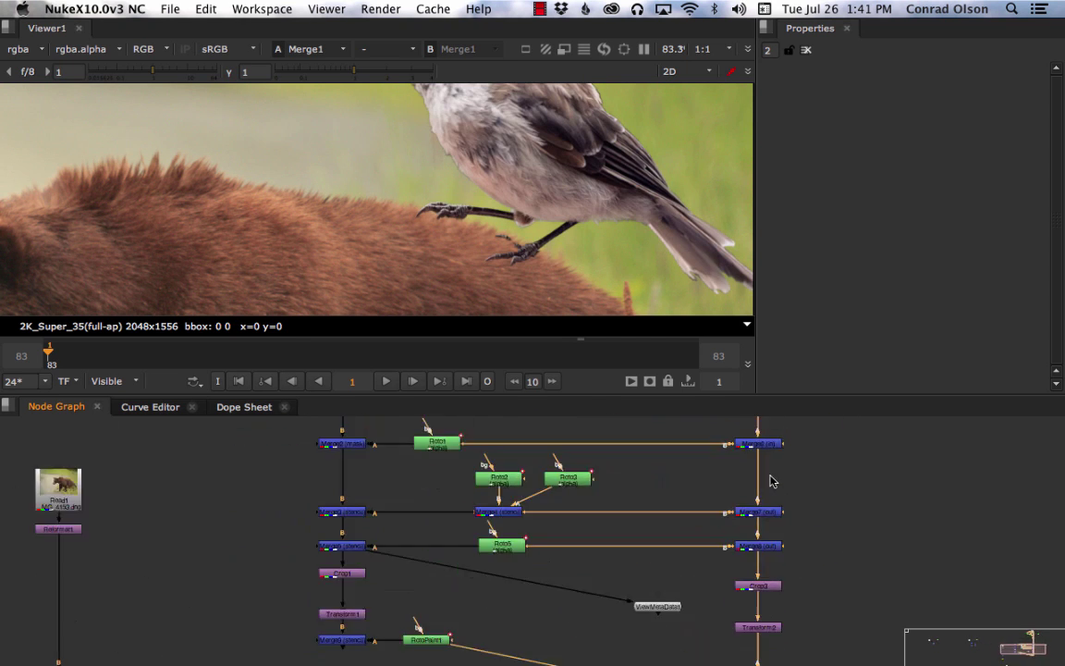
left_click(766, 446)
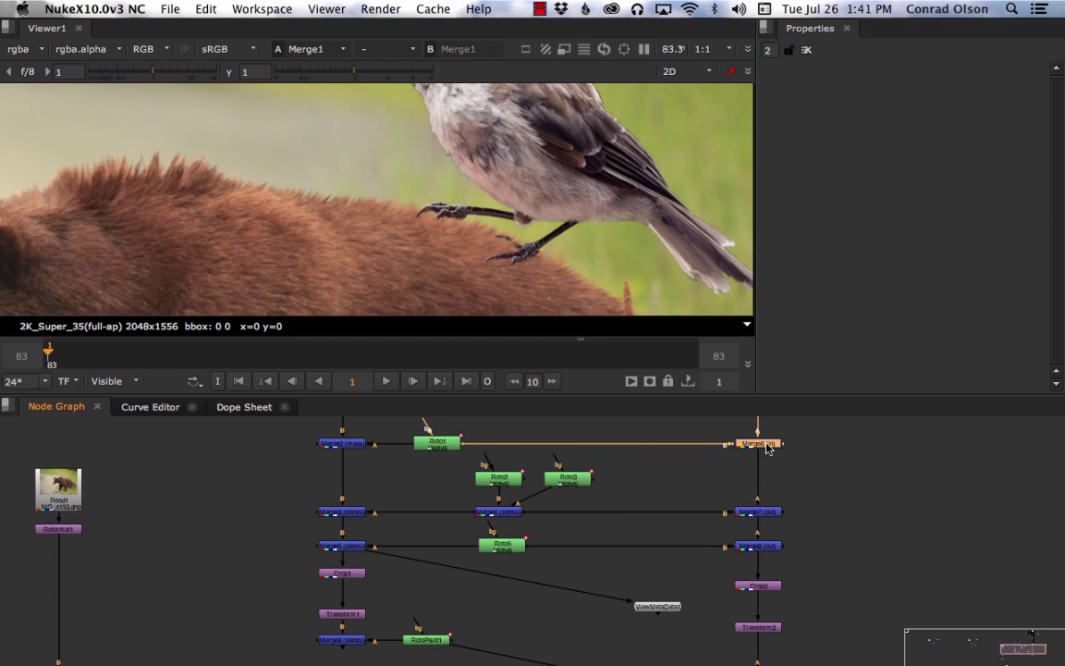
double_click(453, 446)
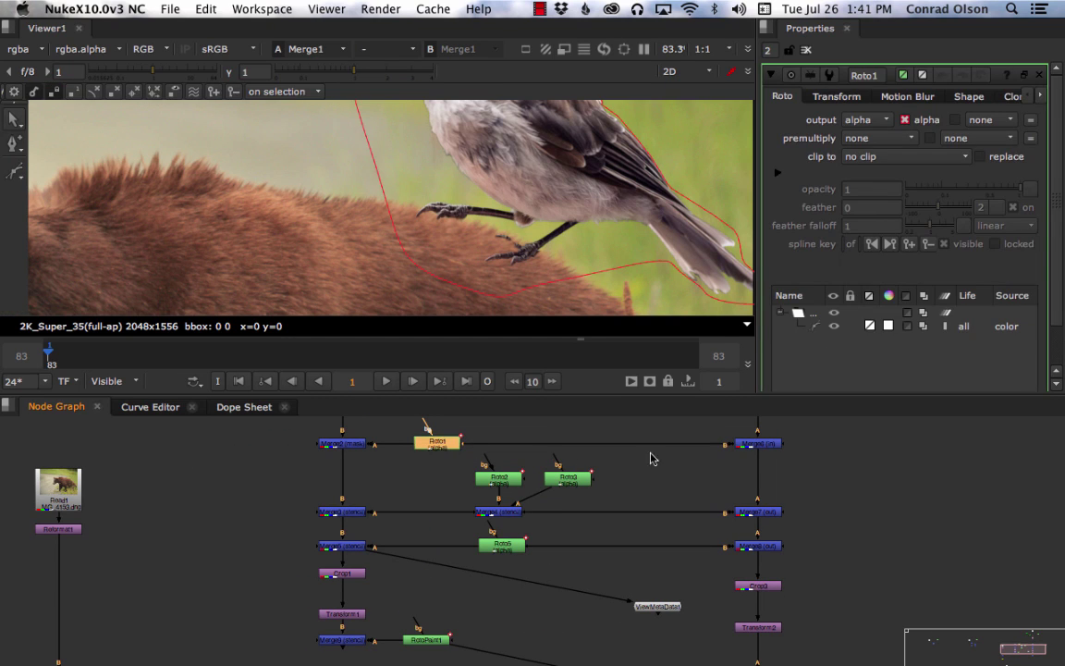
left_click_drag(798, 433, 729, 463)
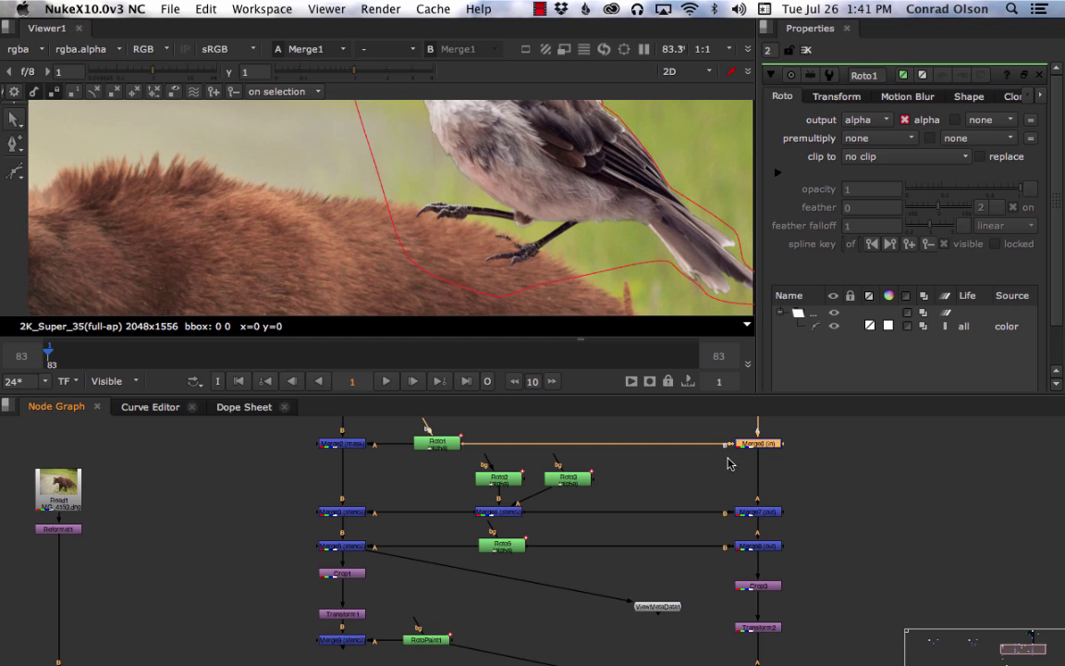
key("d")
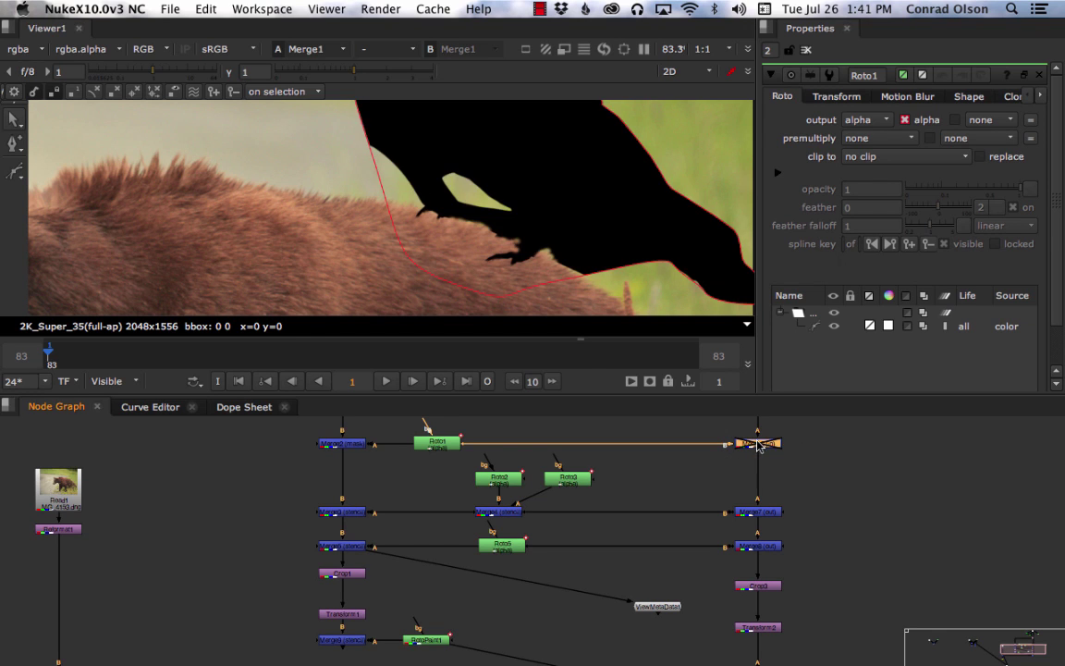
Step: Inspect the whole Roto1 matte area in the composite, close all properties, and re-enable Merge6 (in)
scroll(563, 249, "down", 4)
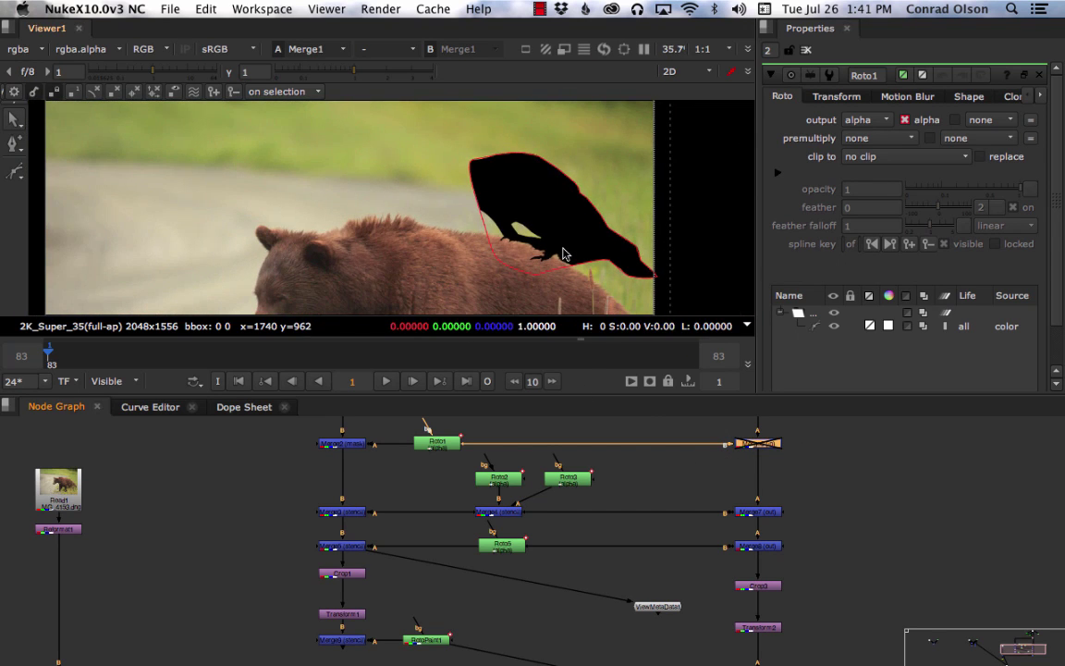
left_click(809, 53)
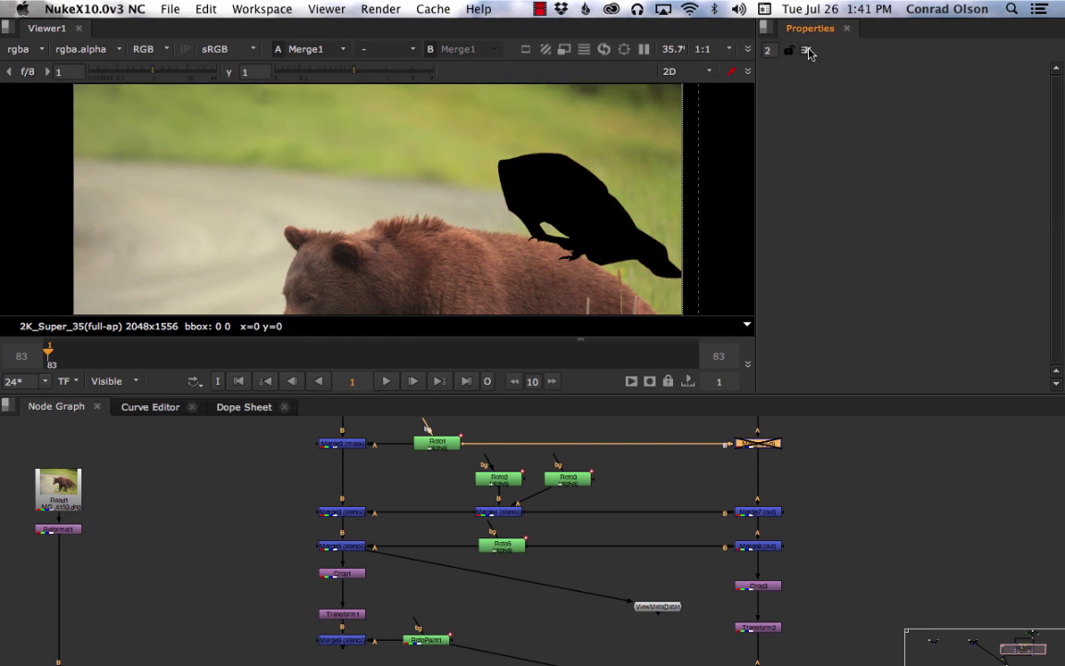
scroll(601, 189, "down", 1)
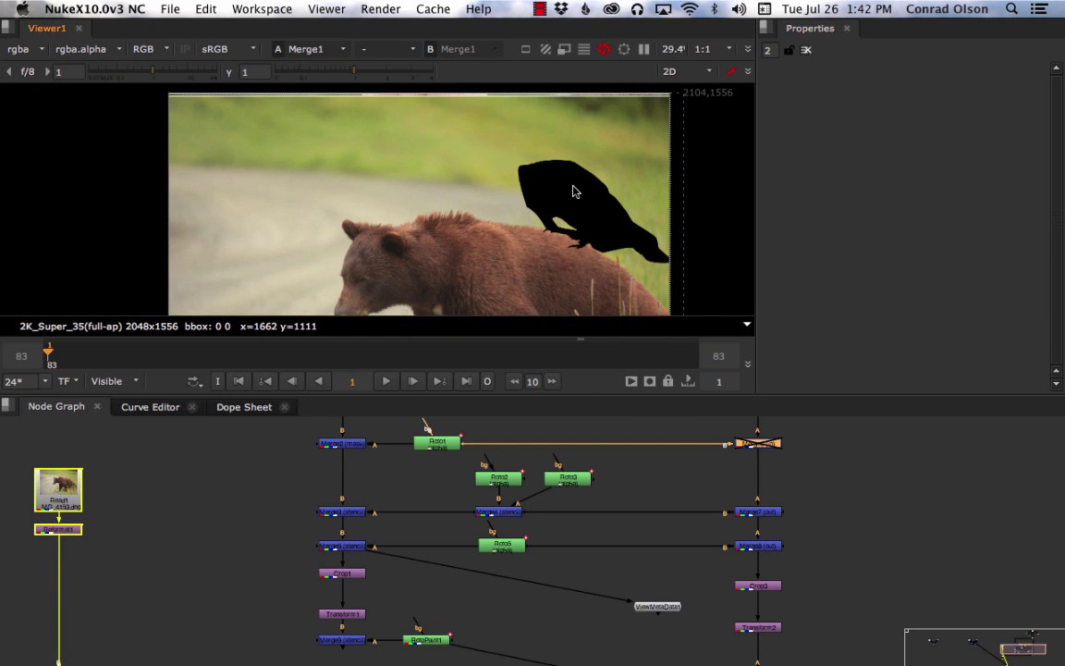
left_click_drag(717, 431, 801, 459)
key("d")
Step: Reconnect Merge1's A input from Merge10 (out) to Merge9 (stencil) in the mask and stencil branch
scroll(335, 551, "down", 2)
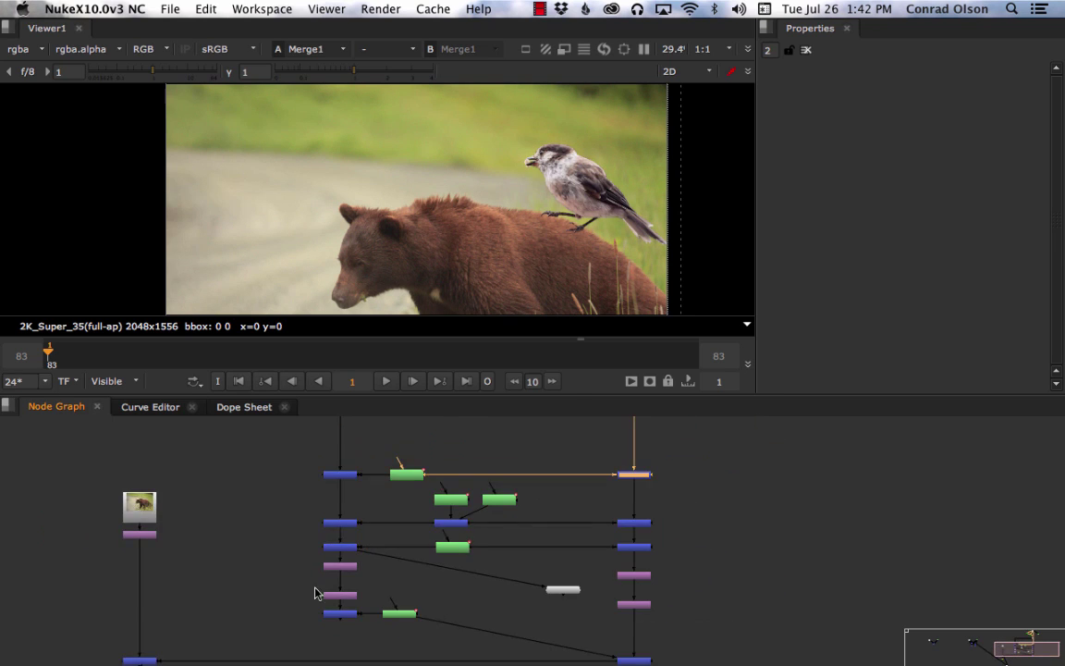
scroll(312, 625, "down", 2)
left_click_drag(524, 649, 332, 614)
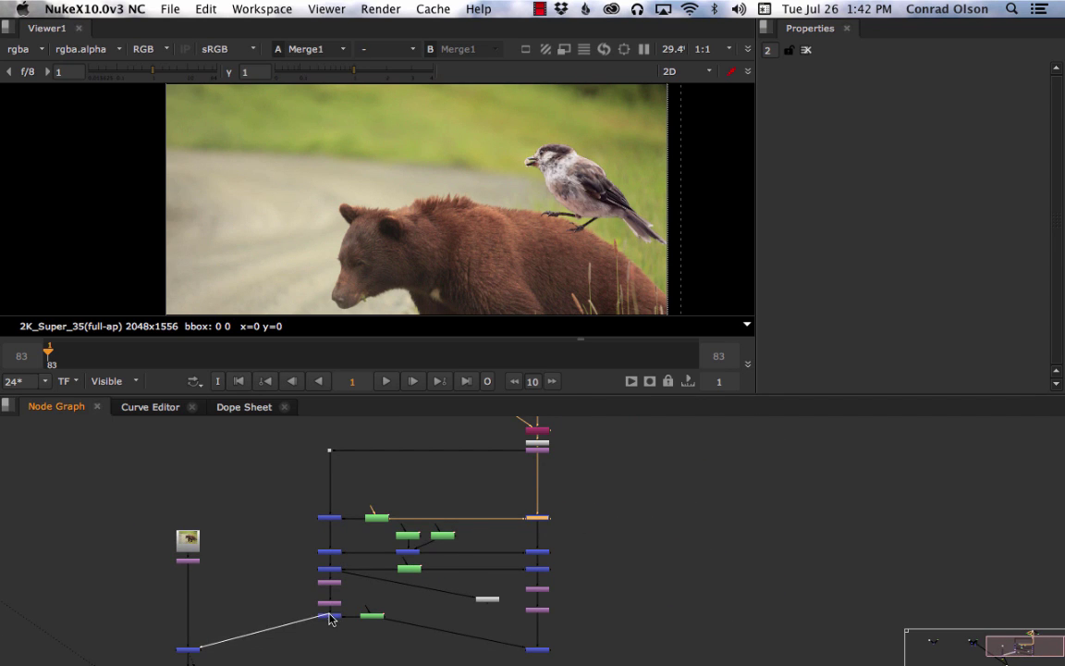
Step: Toggle Merge2 (mask) off and on repeatedly to compare the composite with and without the Roto1 mask
left_click_drag(305, 506, 356, 536)
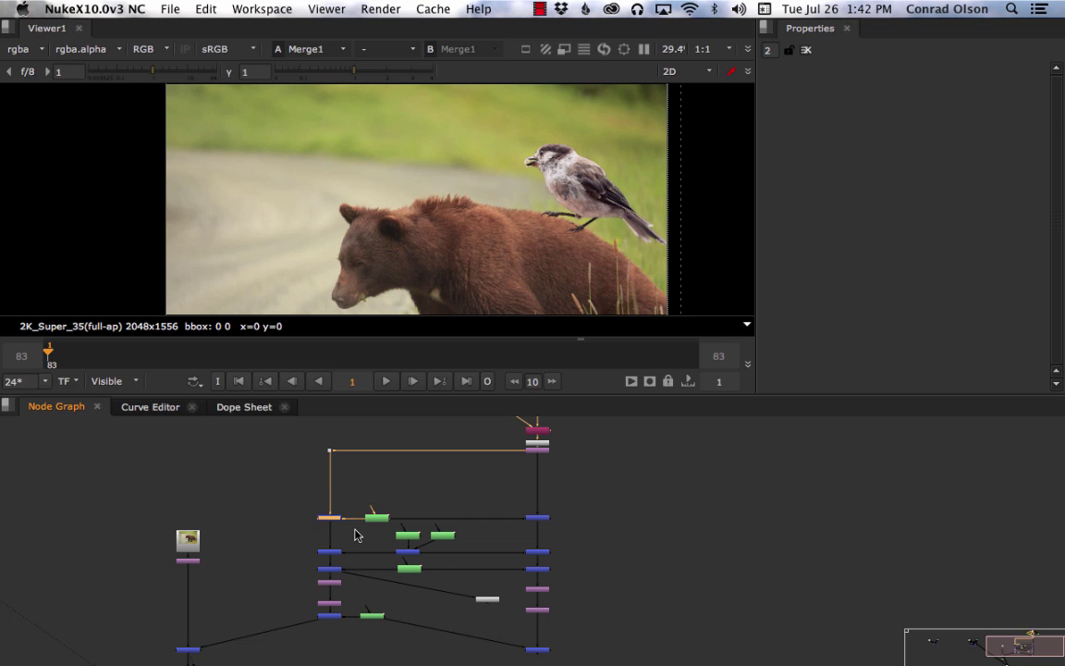
key("d")
key("d")
key("d")
key("d")
left_click_drag(299, 495, 346, 534)
key("d")
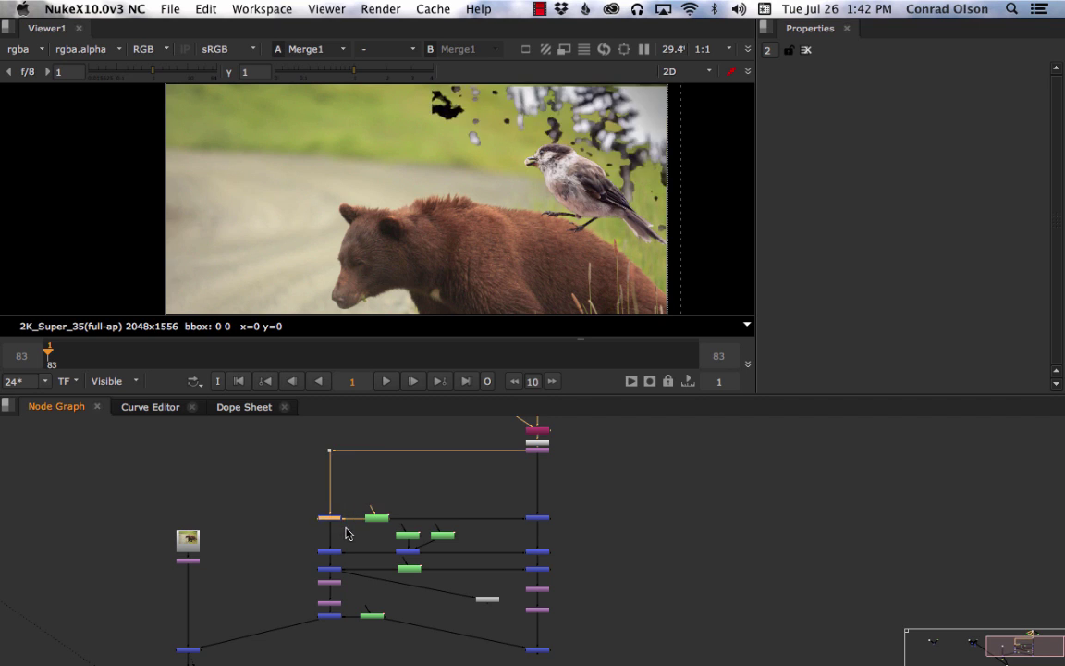
key("d")
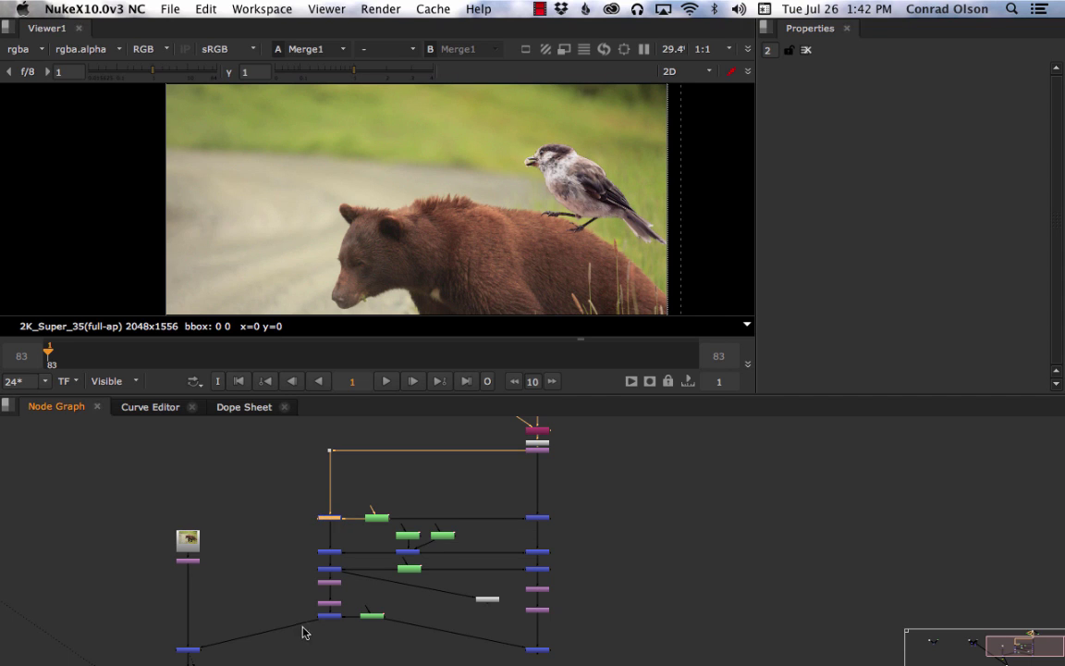
Step: Reconnect Merge1's A input to Merge10 (out), select Merge1, and view the bird on the bear more closely
left_click_drag(309, 622, 537, 648)
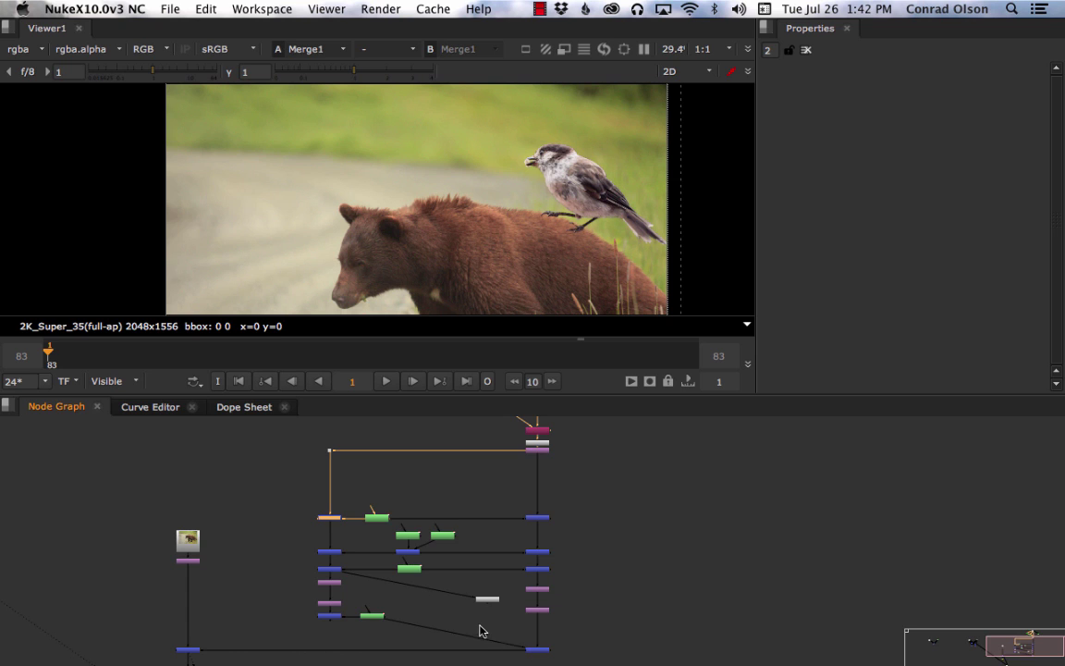
middle_click_drag(482, 629, 557, 545)
left_click(262, 563)
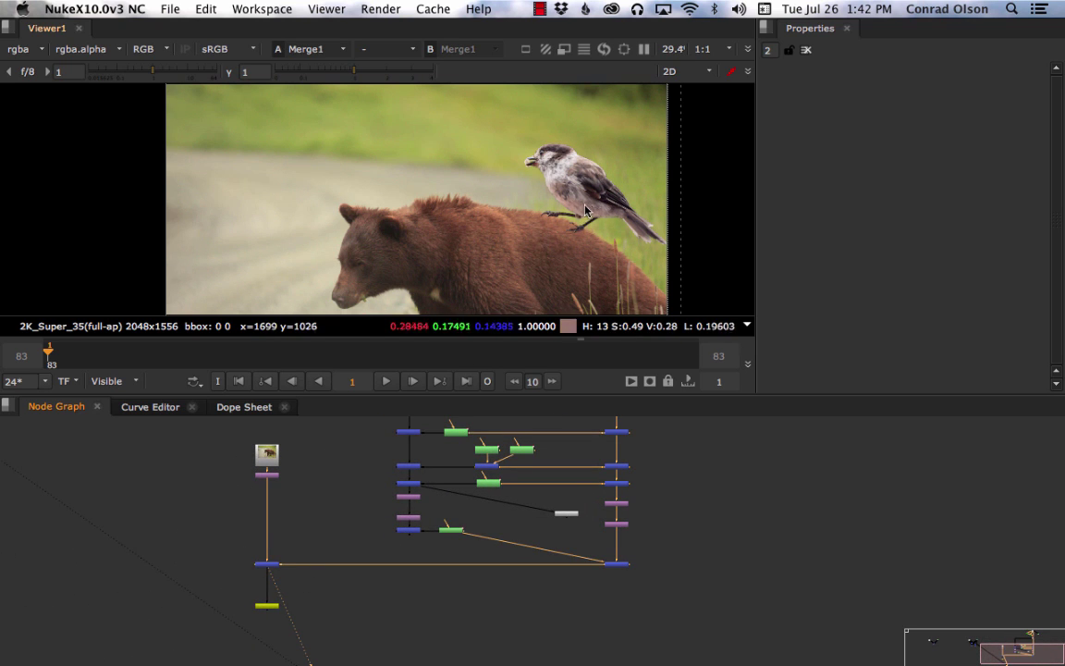
scroll(584, 211, "up", 2)
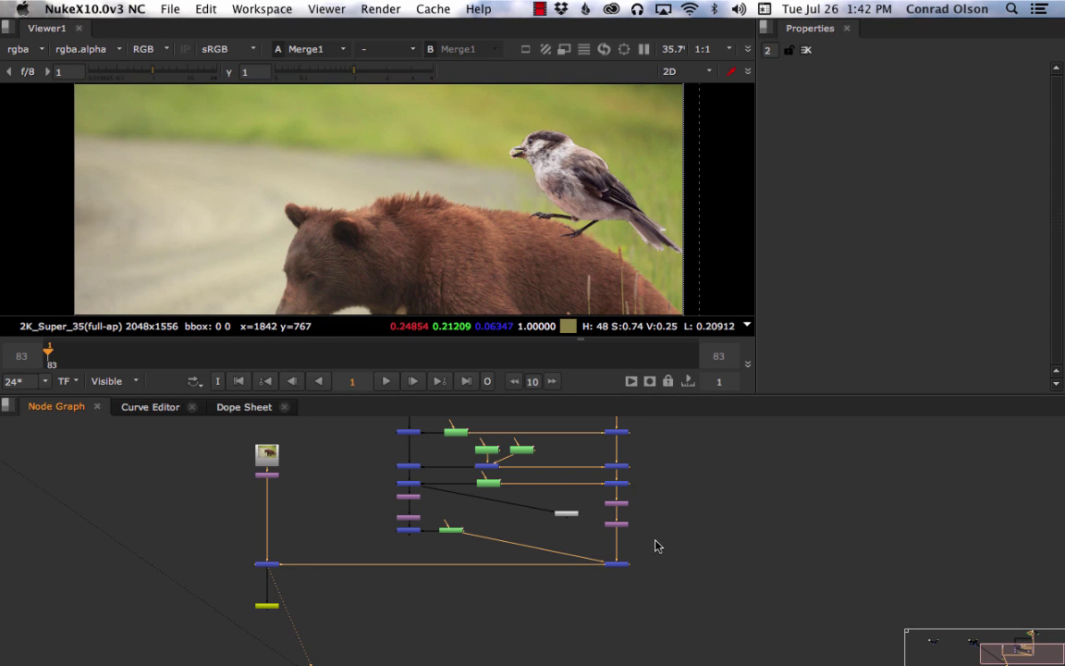
Step: Toggle Merge10 (out) and Merge7 (out) off and on in turn to compare their effect on the composite
left_click_drag(649, 547, 606, 571)
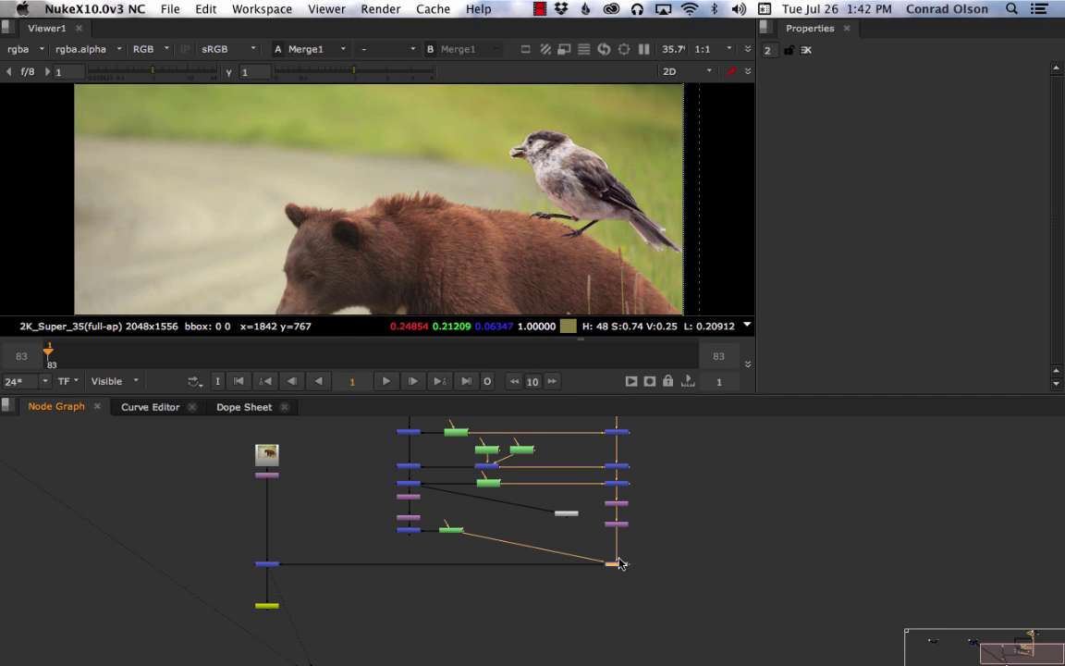
key("d")
key("d")
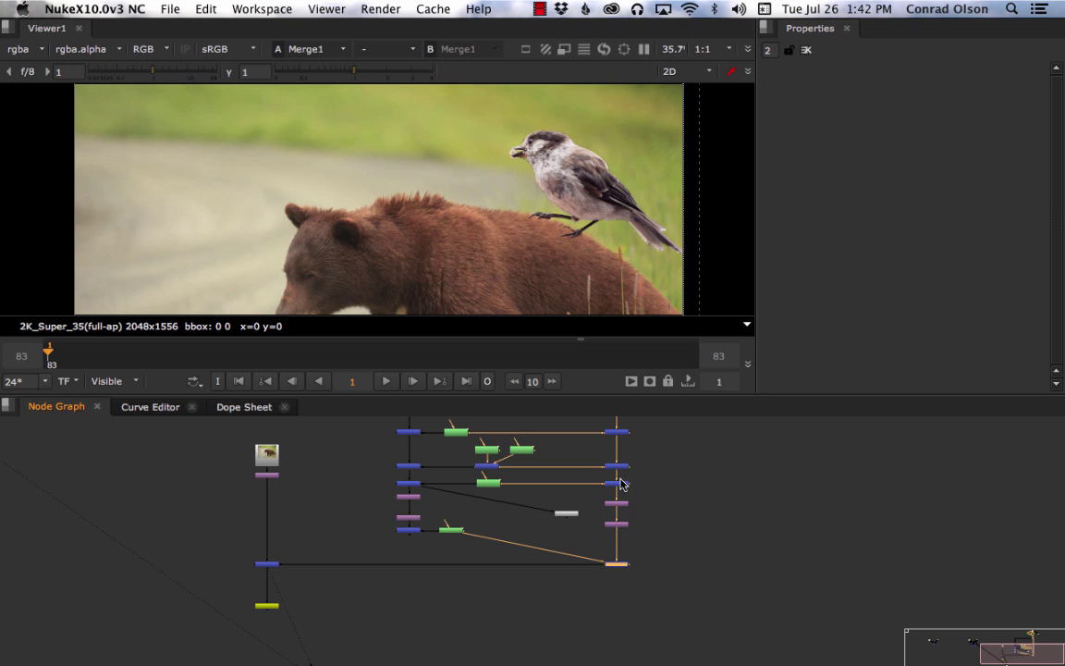
left_click(624, 468)
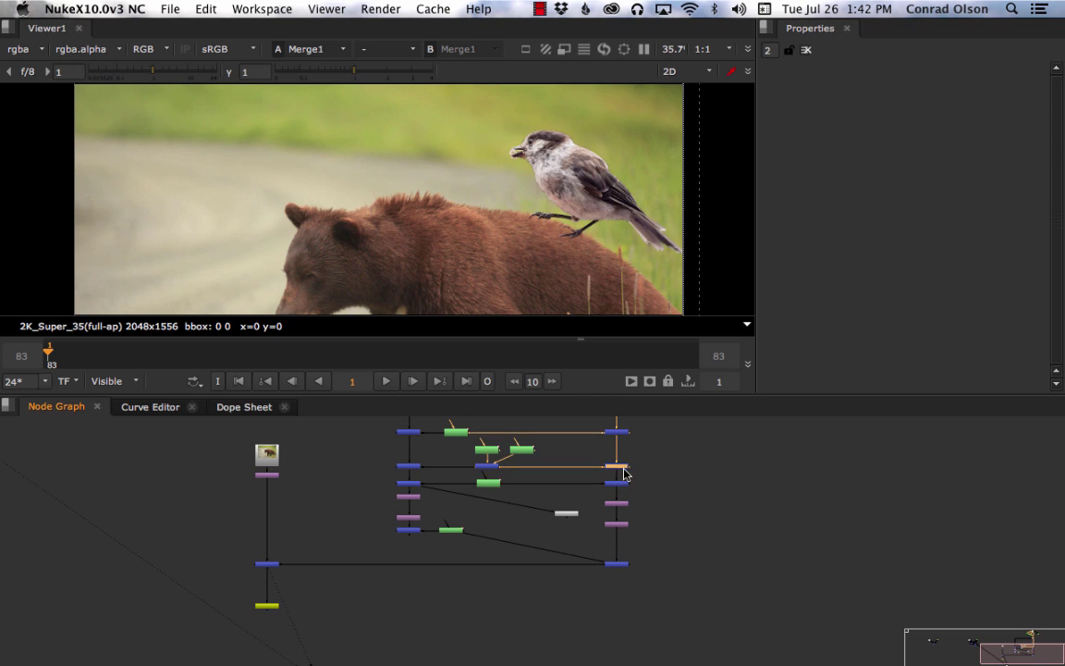
key("d")
key("d")
middle_click_drag(655, 475, 627, 559)
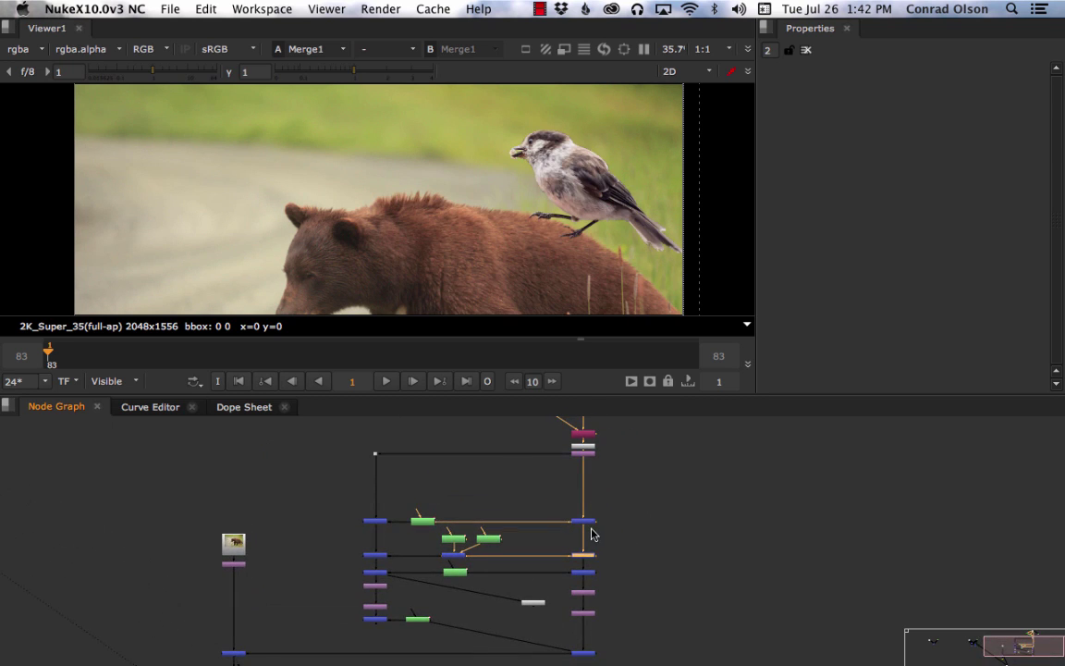
Step: Reconnect Merge1's A input from Merge10 (out) to Merge9 (stencil)
left_click_drag(601, 507, 587, 528)
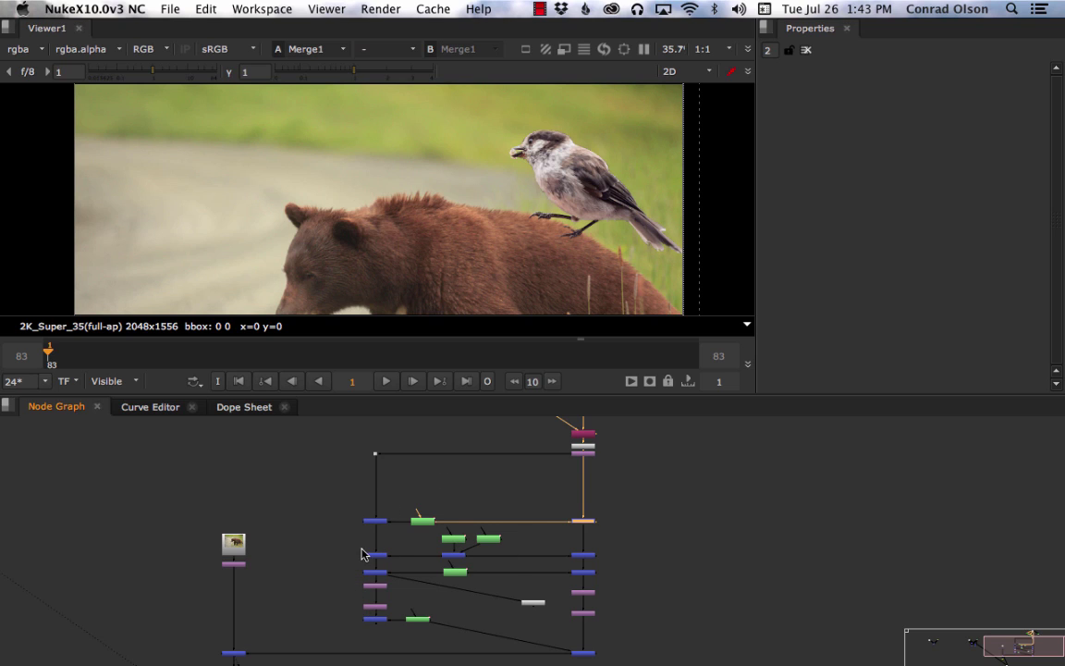
middle_click_drag(502, 566, 605, 558)
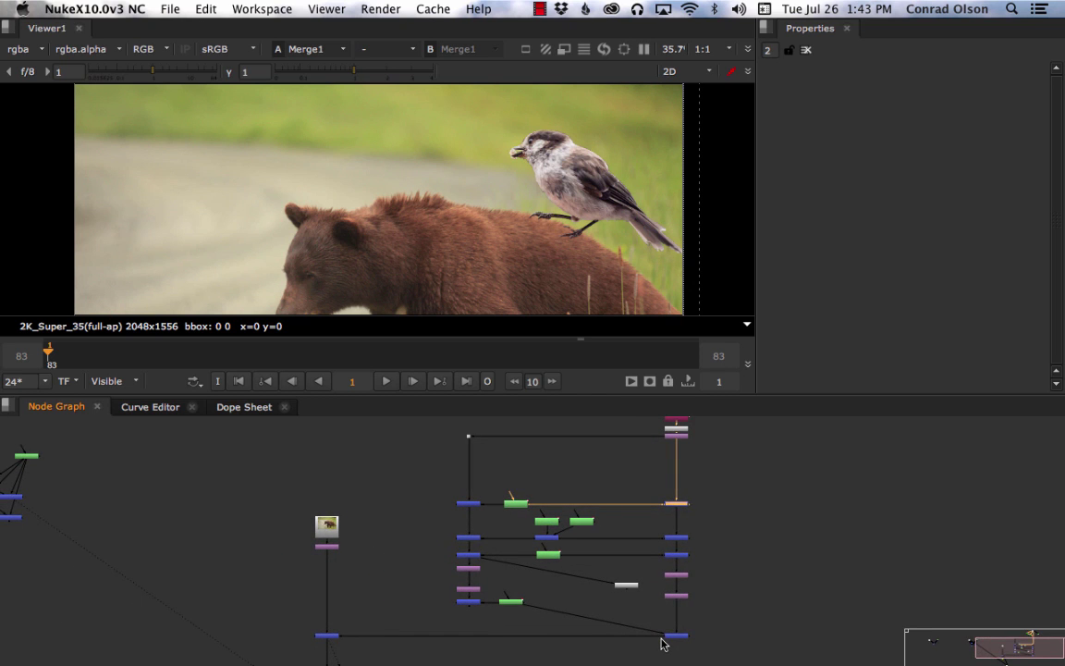
left_click_drag(658, 638, 468, 603)
Step: Open the properties of Merge2 (mask) and try its mix slider, leaving the mix at 1
scroll(478, 527, "up", 4)
left_click(452, 481)
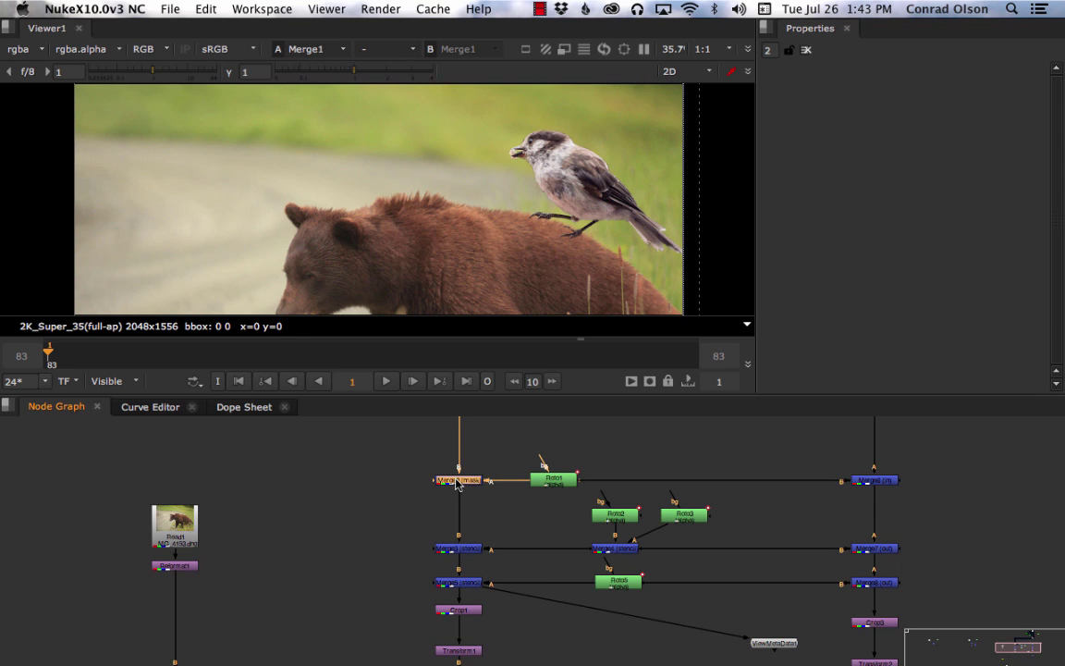
double_click(458, 482)
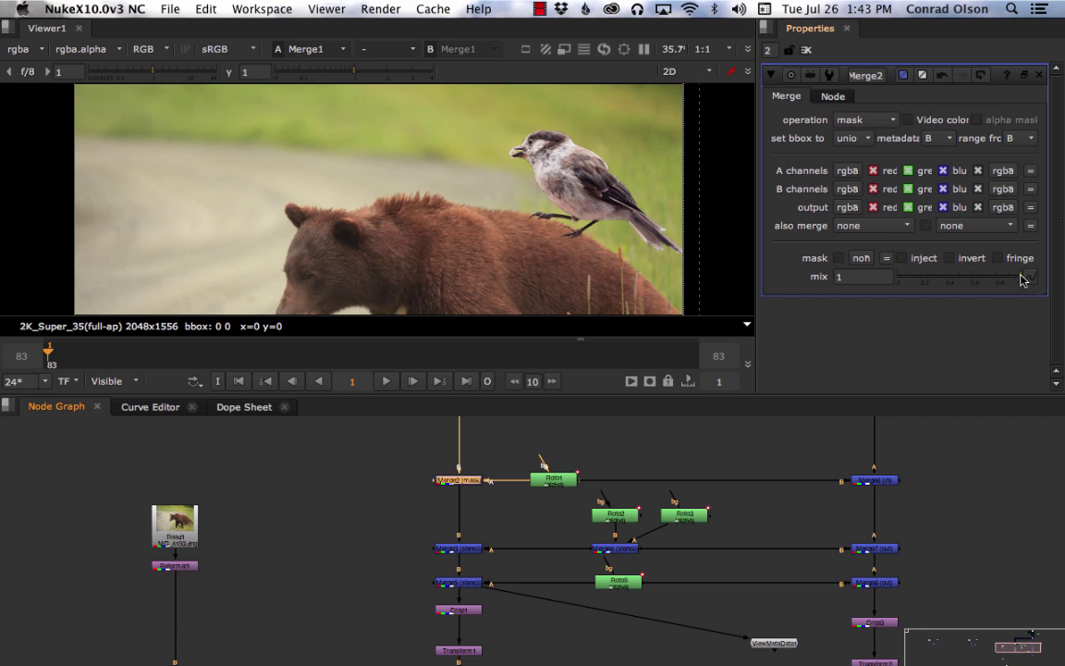
mouse_move(1024, 281)
left_mouse_down()
mouse_move(802, 283)
mouse_move(911, 292)
mouse_move(1033, 282)
left_mouse_up()
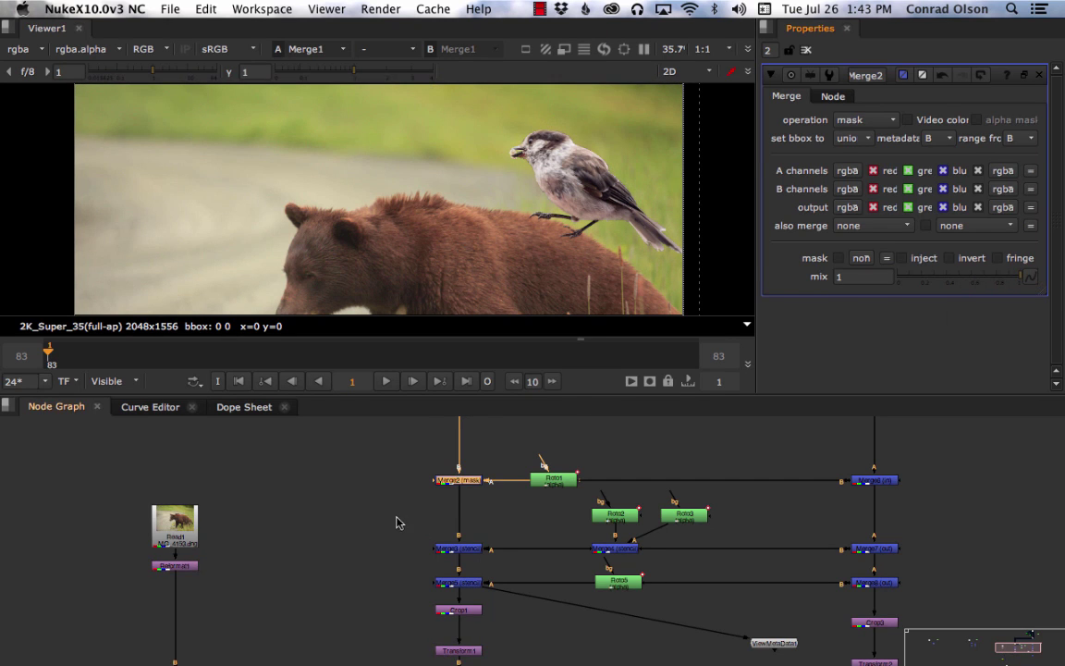
Step: Open Merge9 (stencil), toggle it off and on while viewing the bird's feet closely, and set its mix to 0.52
scroll(397, 521, "down", 3)
middle_click_drag(413, 562, 452, 486)
scroll(465, 524, "up", 4)
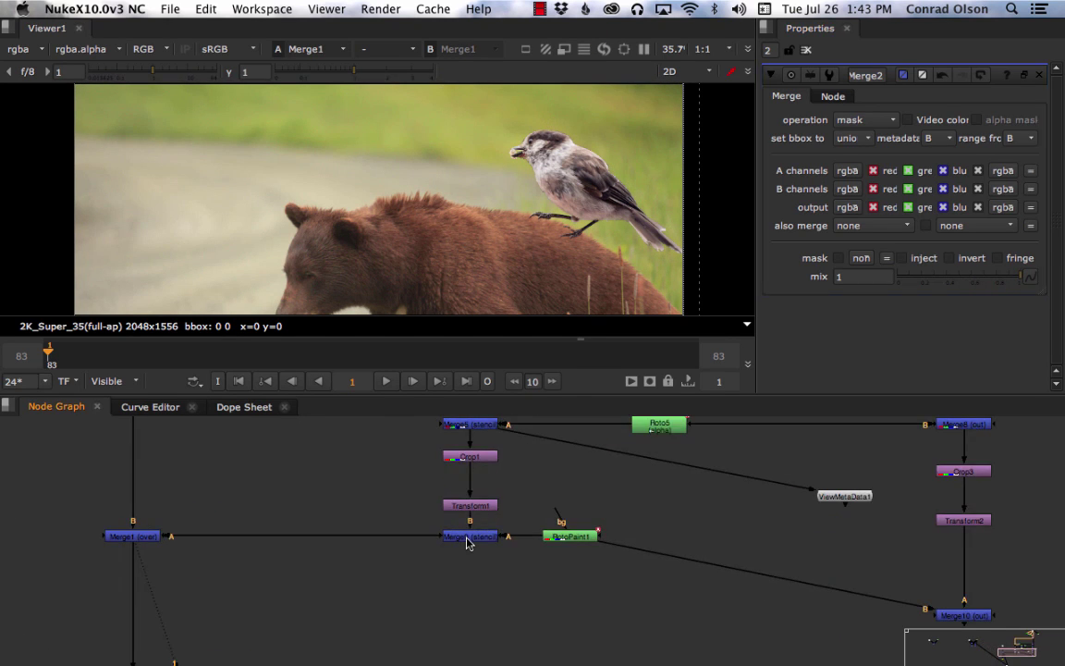
double_click(469, 536)
scroll(560, 235, "up", 5)
middle_click_drag(560, 235, 534, 210)
key("d")
key("d")
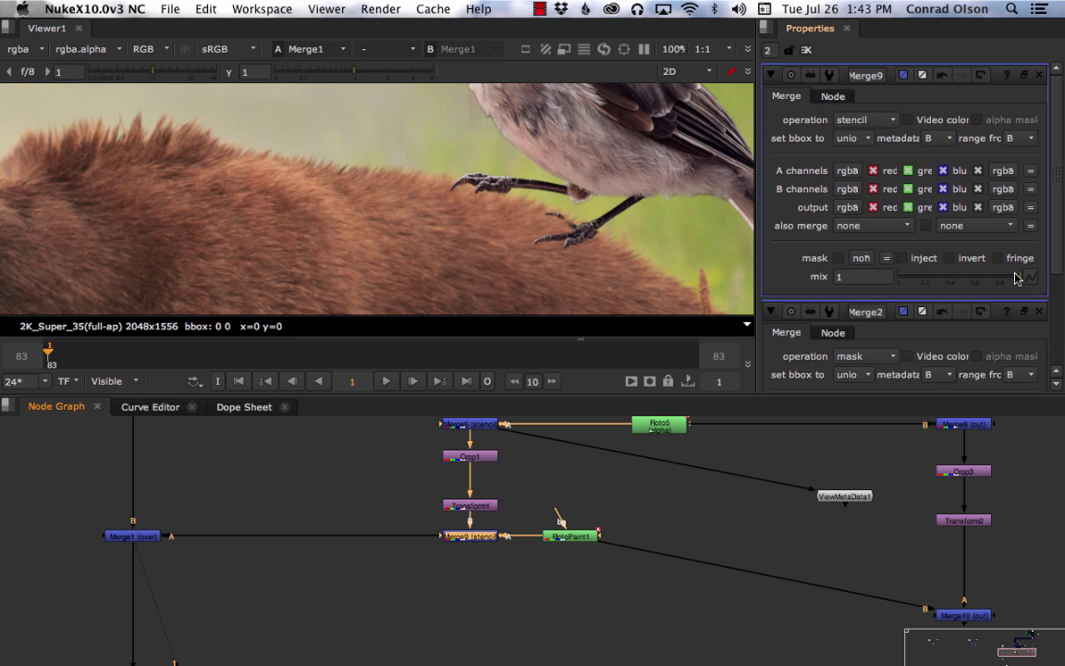
left_click_drag(1017, 278, 962, 283)
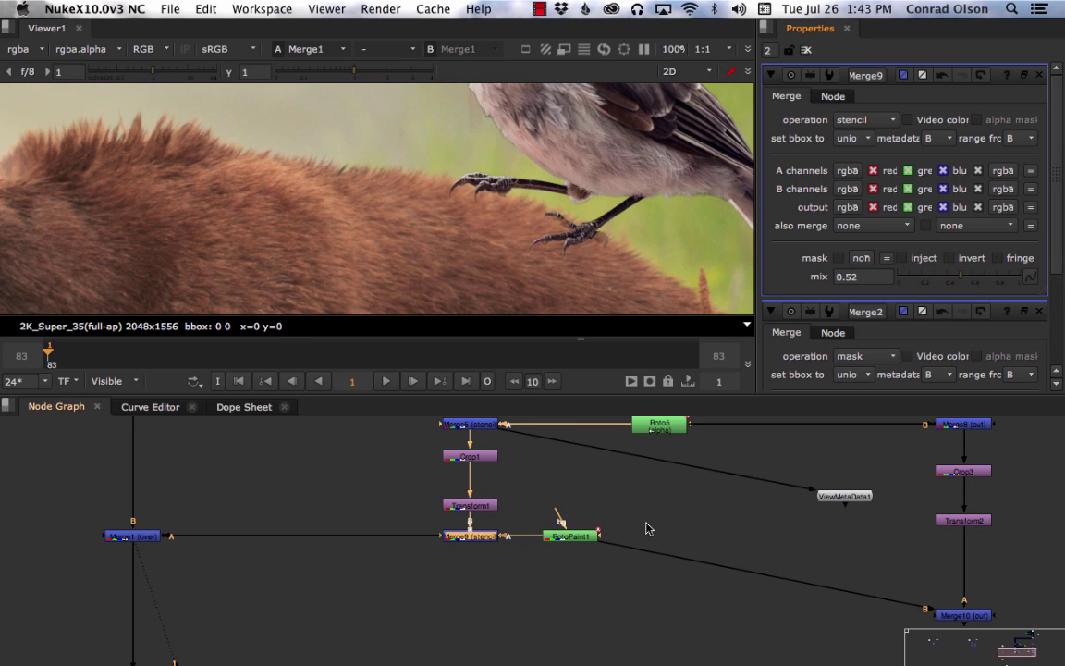
Step: Reconnect Merge1's A input to Merge10 (out), open that merge's properties and try its mix slider, leaving the mix at 1
scroll(751, 537, "down", 2)
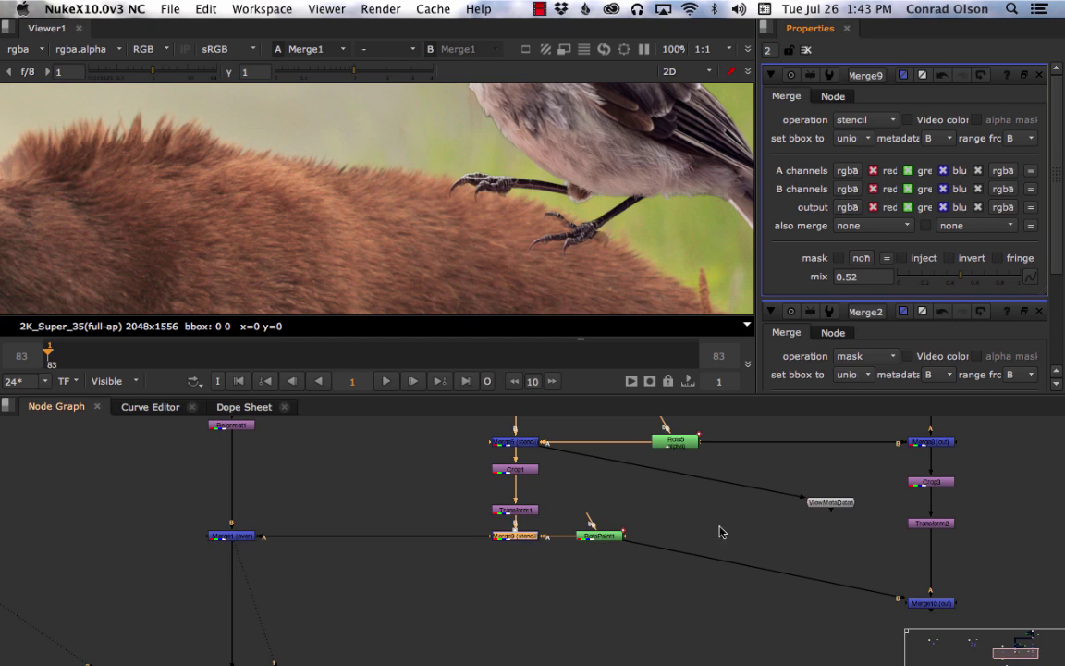
left_click_drag(473, 538, 918, 605)
double_click(919, 605)
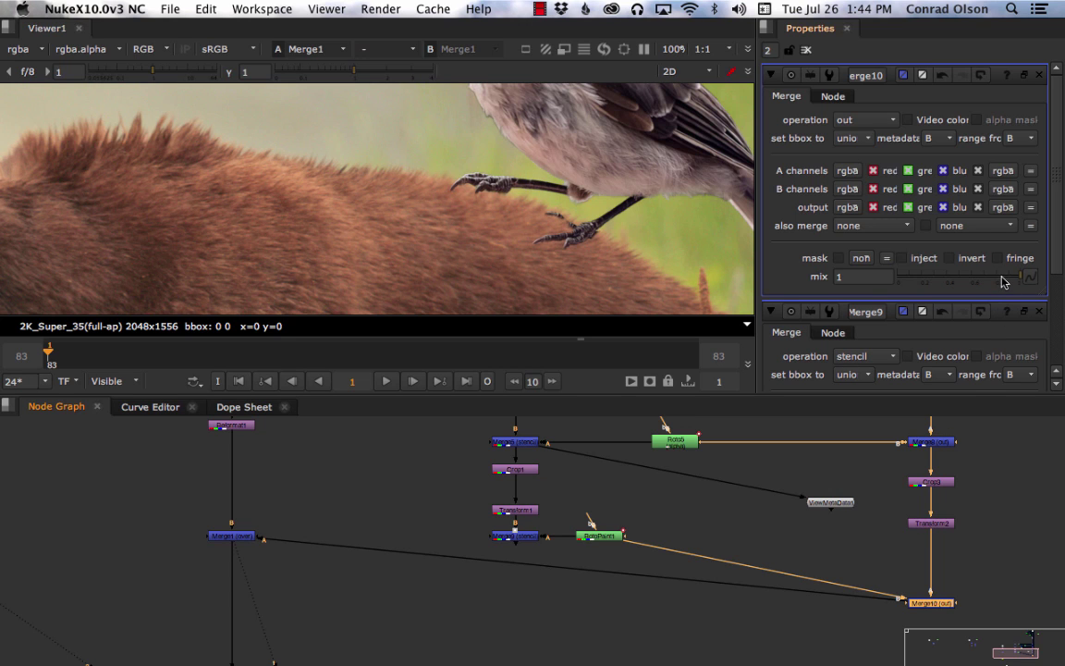
left_click_drag(1005, 282, 1028, 283)
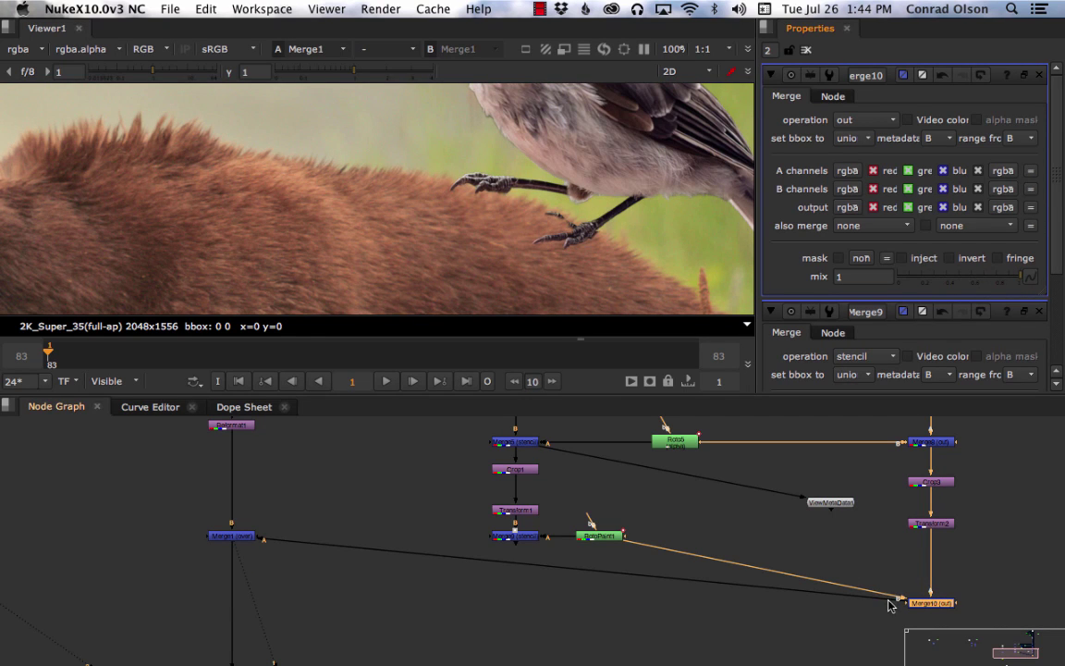
Step: Reconnect Merge1's A input to Merge9 (stencil) and open that merge's properties
left_click_drag(891, 601, 517, 544)
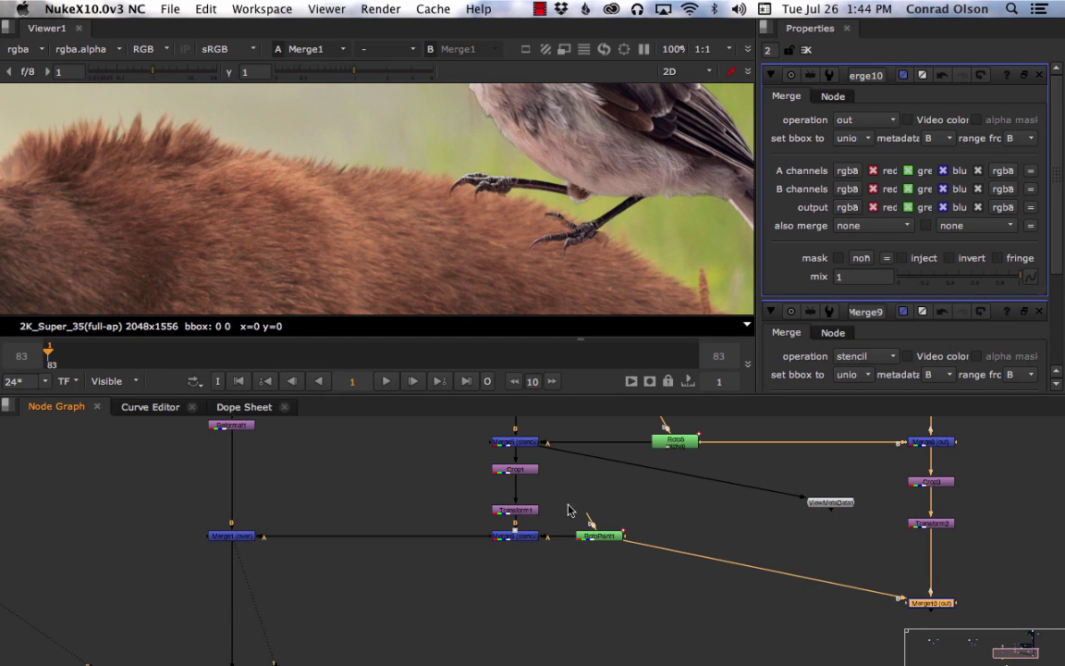
double_click(523, 536)
Step: Show Roto1's output in the viewer and fit it to examine its format and bounding box
scroll(557, 521, "down", 5)
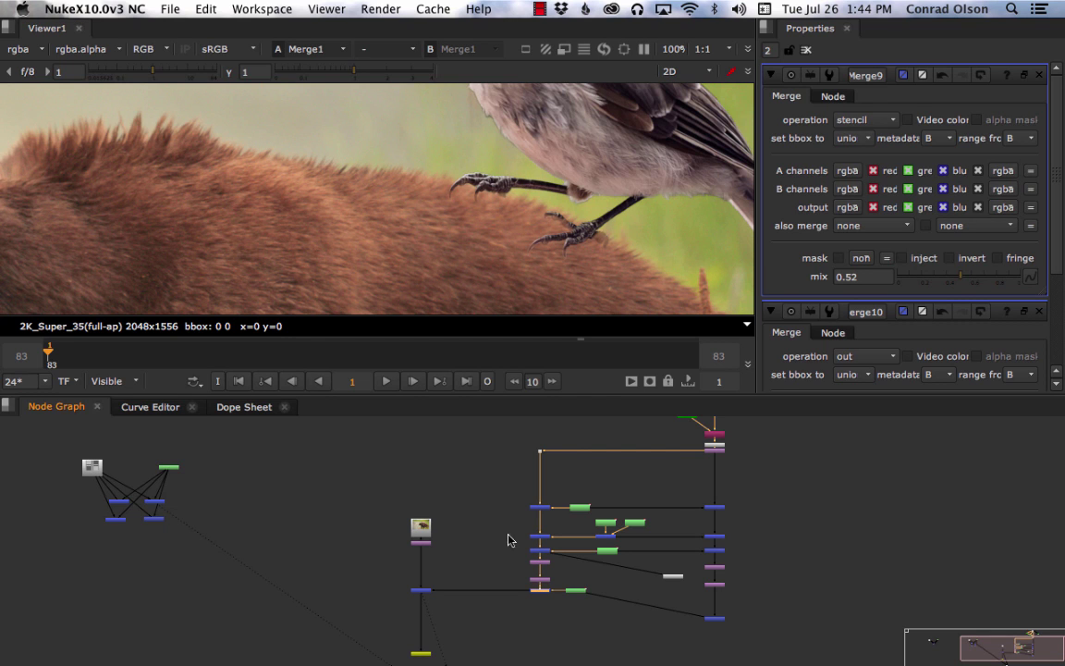
scroll(672, 516, "up", 3)
scroll(434, 545, "up", 3)
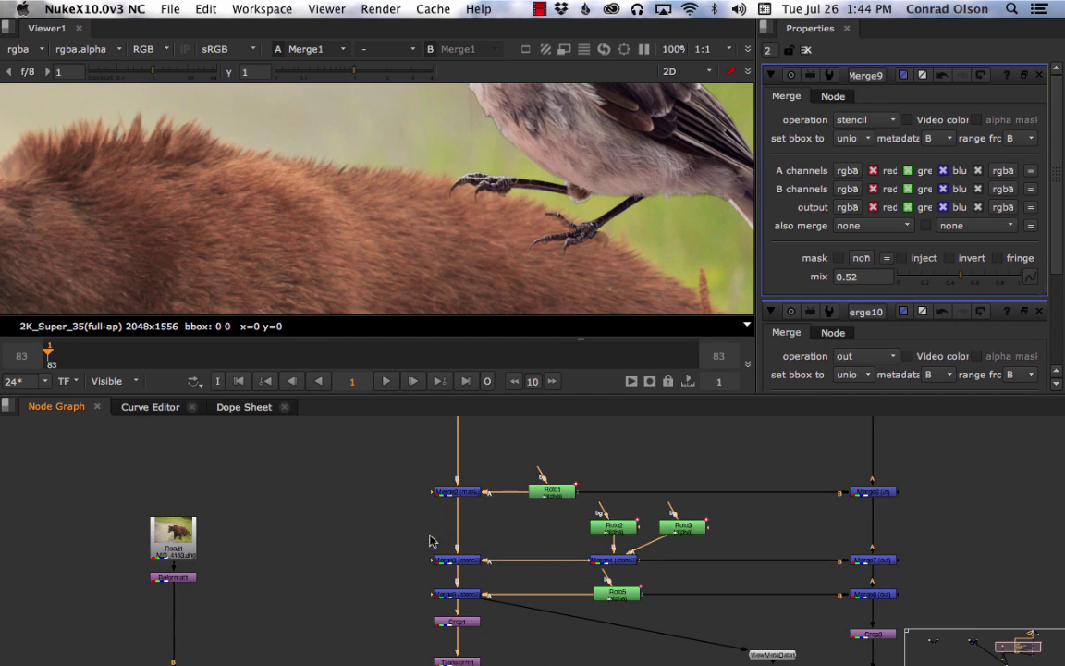
middle_click_drag(416, 514, 512, 495)
left_click(647, 473)
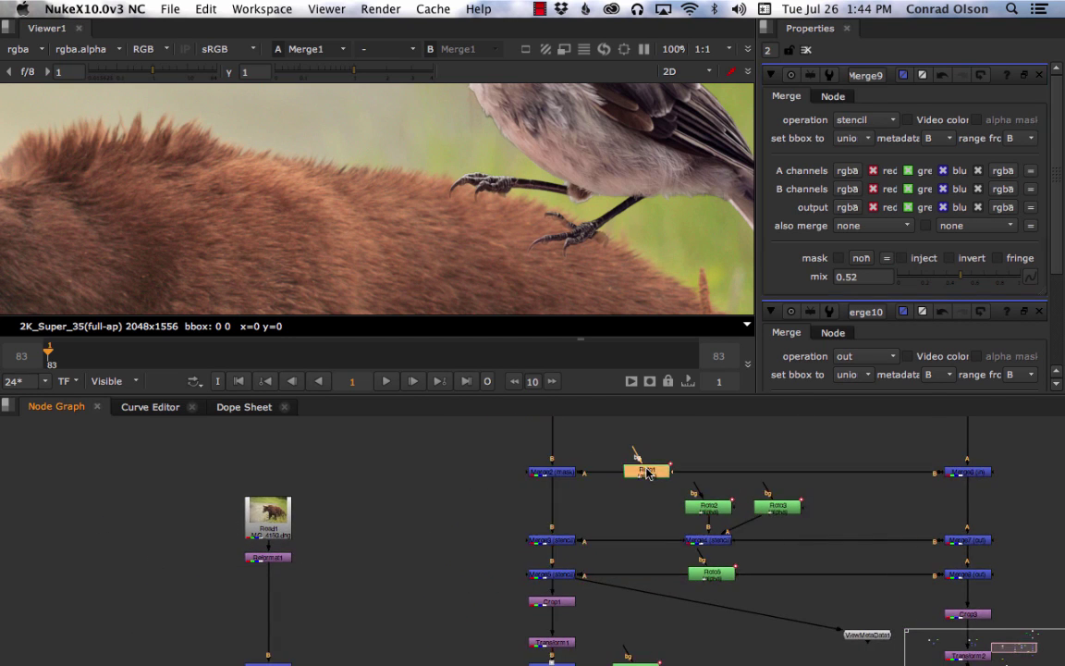
key("1")
key("f")
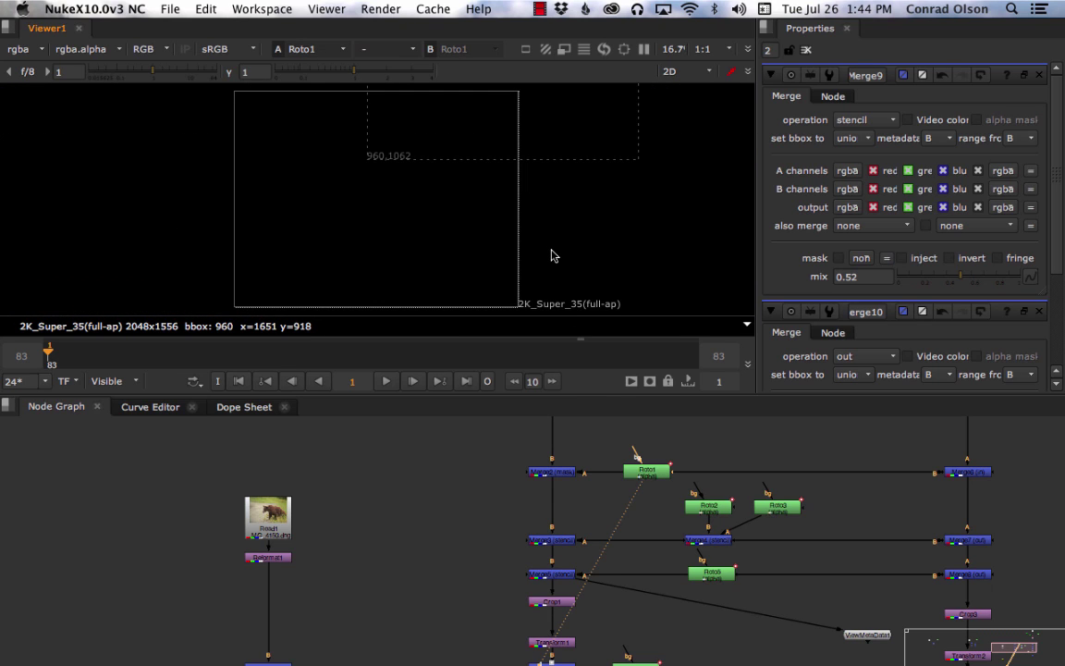
Step: Show Crop2's output in the viewer to examine the bird plate's format
scroll(828, 518, "down", 4)
middle_click_drag(882, 478, 799, 623)
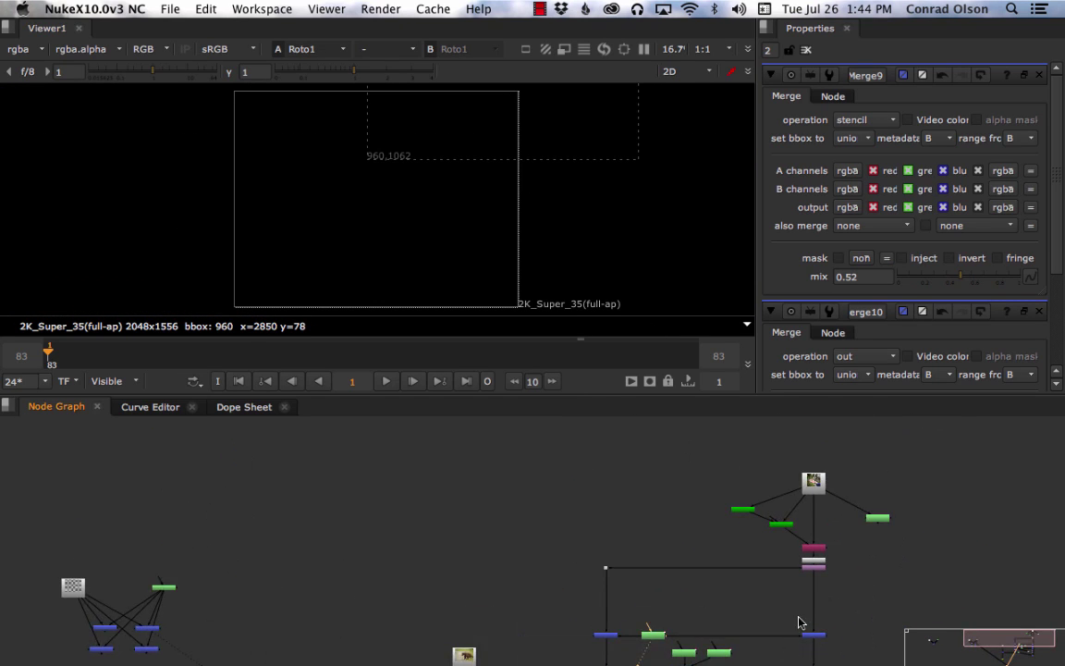
scroll(819, 580, "up", 1)
scroll(826, 579, "up", 4)
left_click(818, 568)
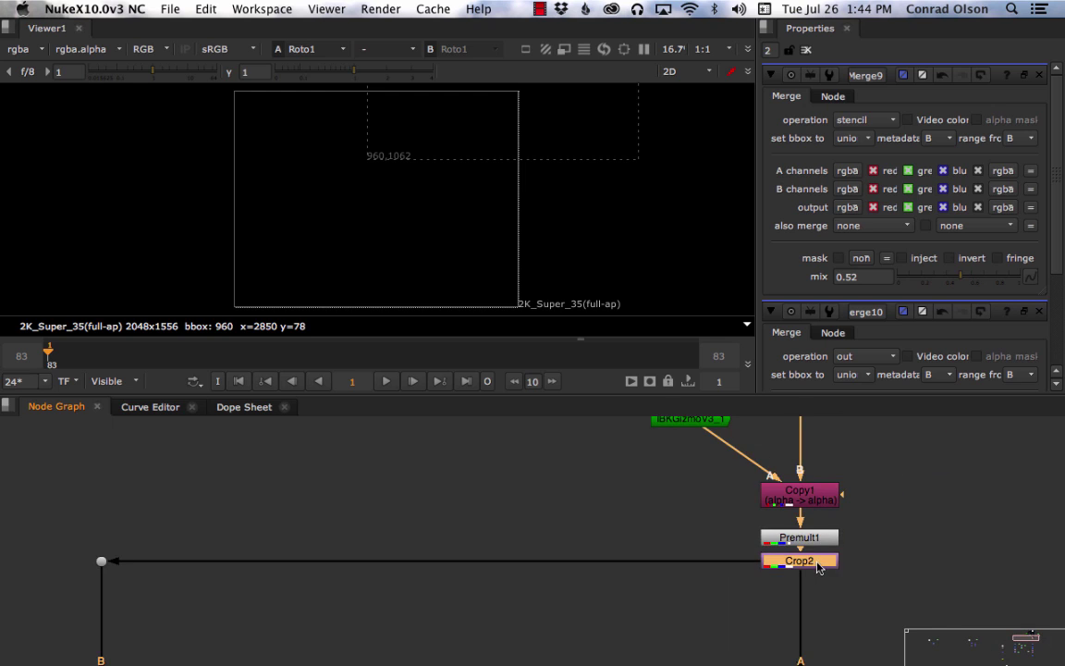
key("1")
scroll(471, 220, "down", 3)
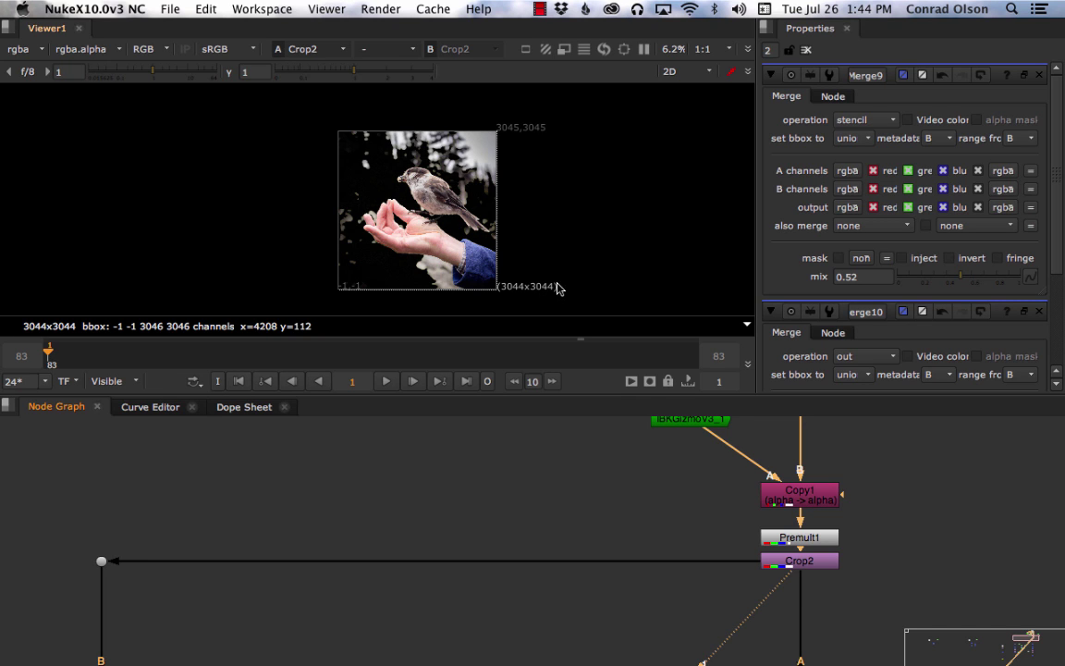
Step: Show the output of Merge2 (mask) in the viewer to examine the masked bird's format
scroll(611, 488, "down", 2)
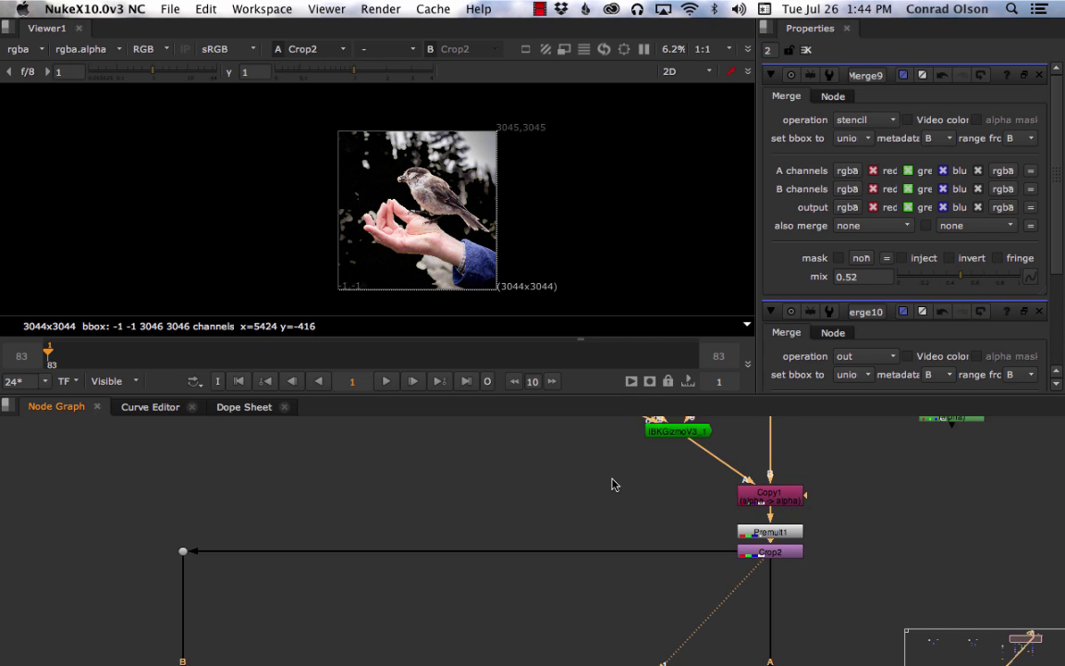
middle_click_drag(486, 564, 637, 488)
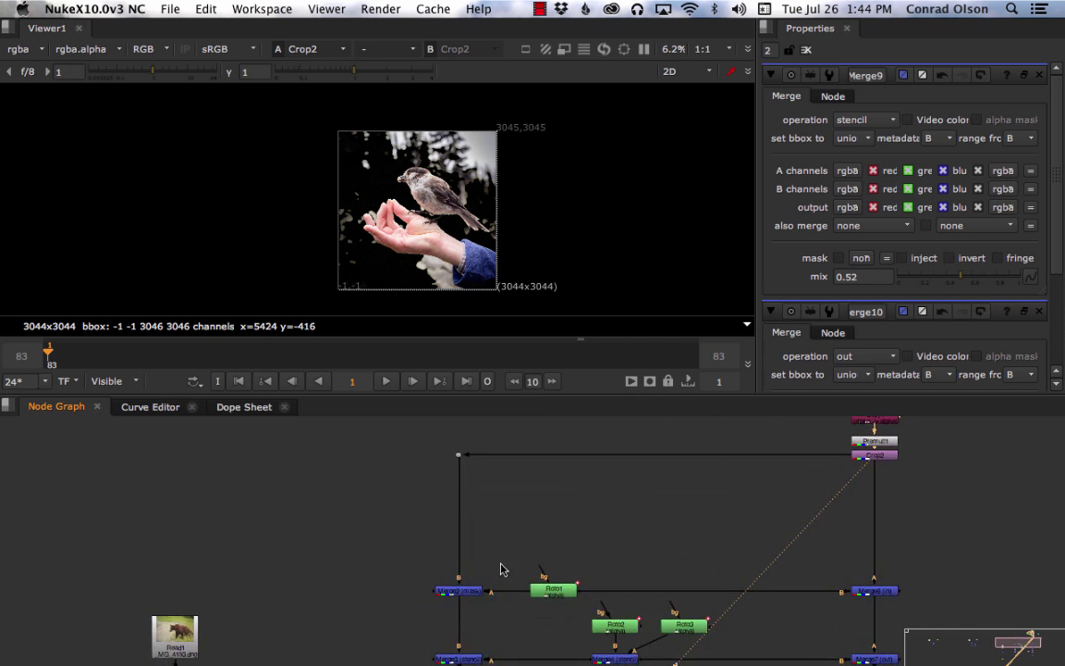
left_click_drag(440, 585, 499, 612)
key("1")
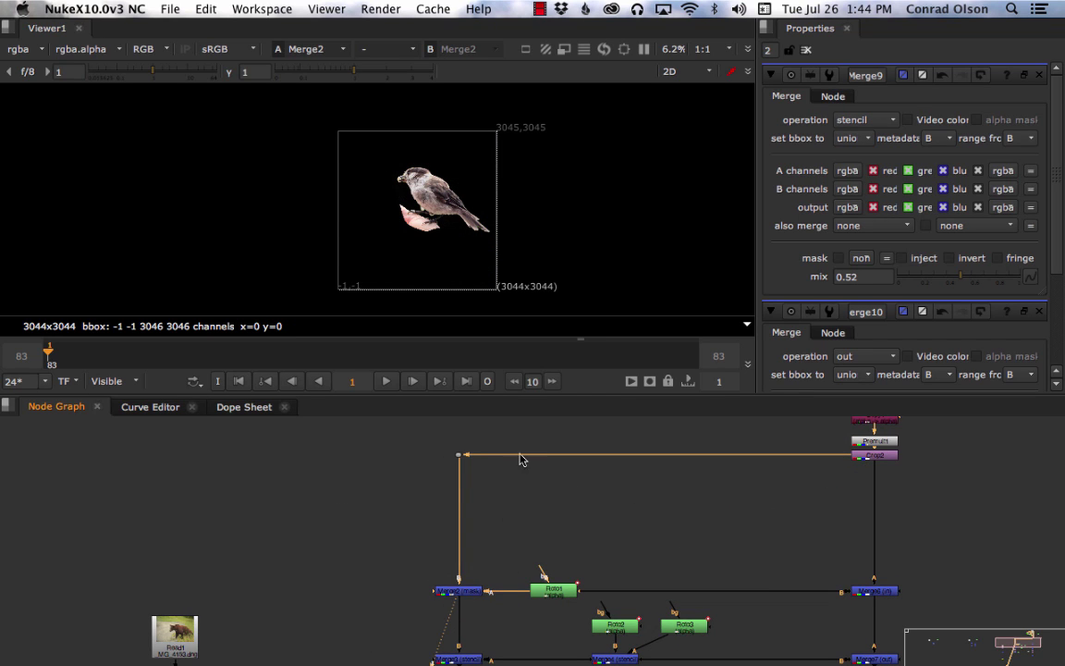
Step: Open Roto1's properties and view its output to see its shape against the roto's own format
double_click(554, 590)
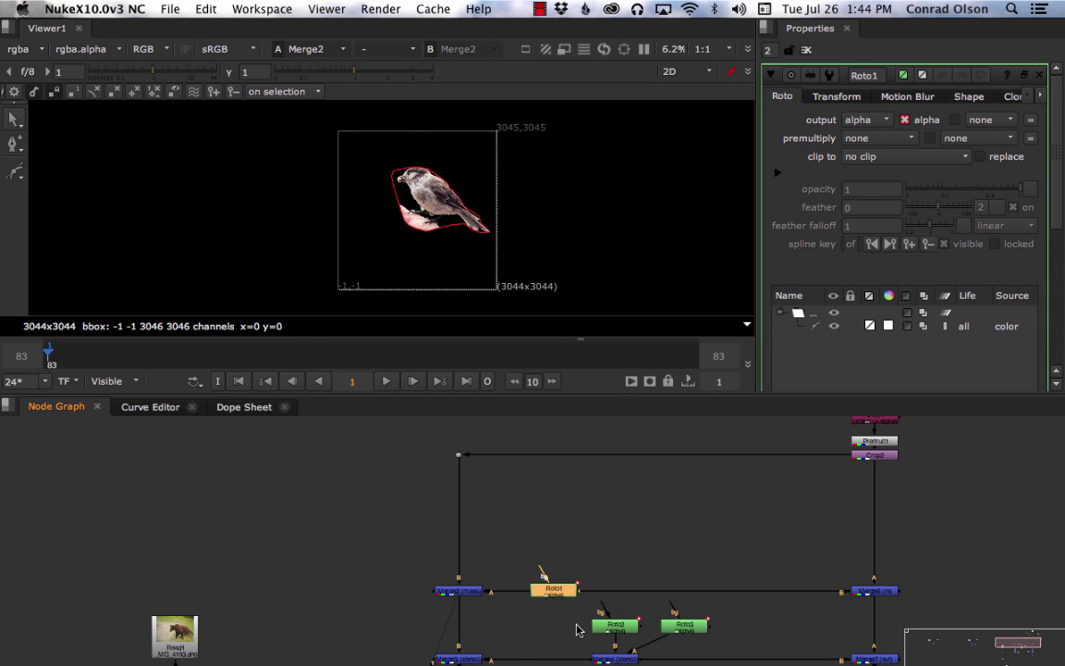
key("1")
left_click(599, 442)
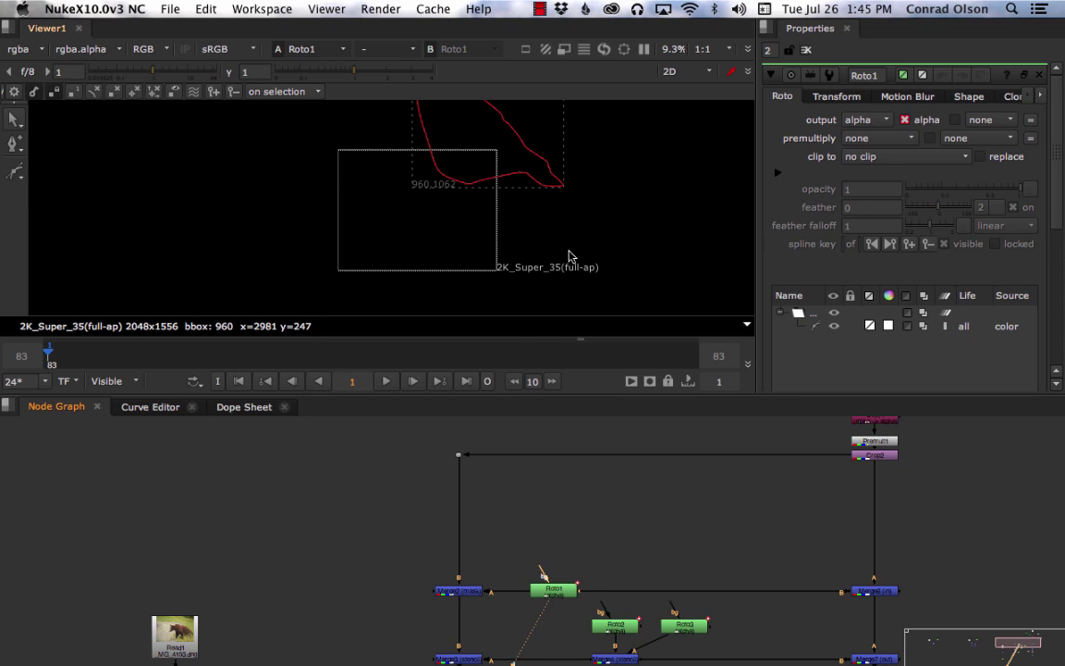
Step: Return the viewer to Merge2 (mask) to compare its format with Roto1's
left_click_drag(403, 564, 495, 605)
key("1")
left_click(495, 603)
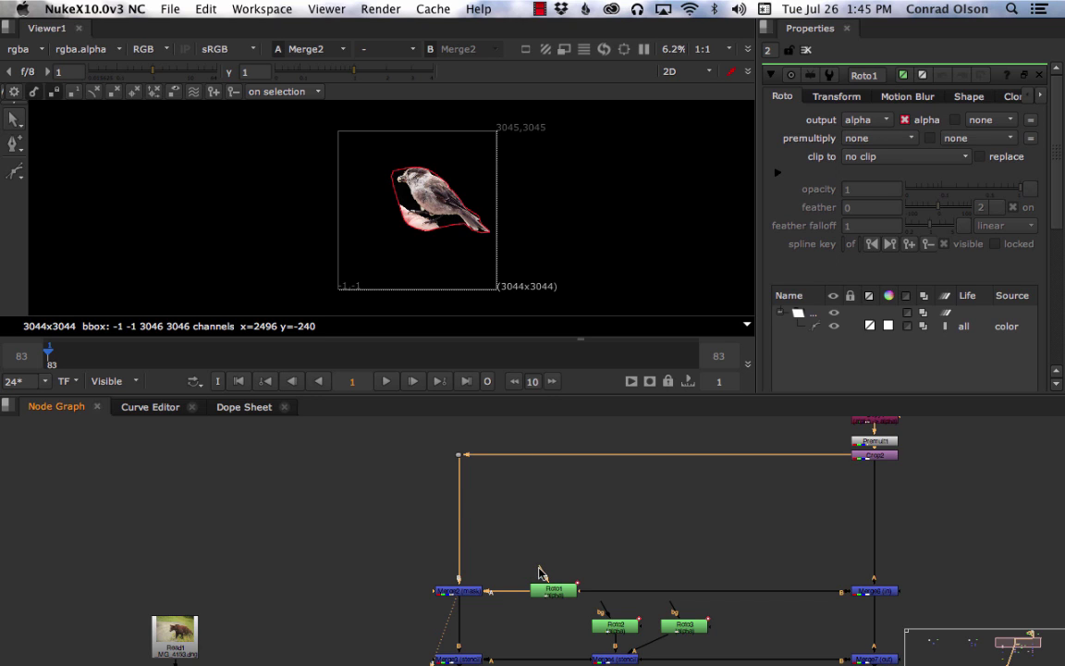
Step: Connect Roto1's bg input to the dot fed by Crop2 and enable Roto1's replace option
left_click_drag(540, 574, 459, 455)
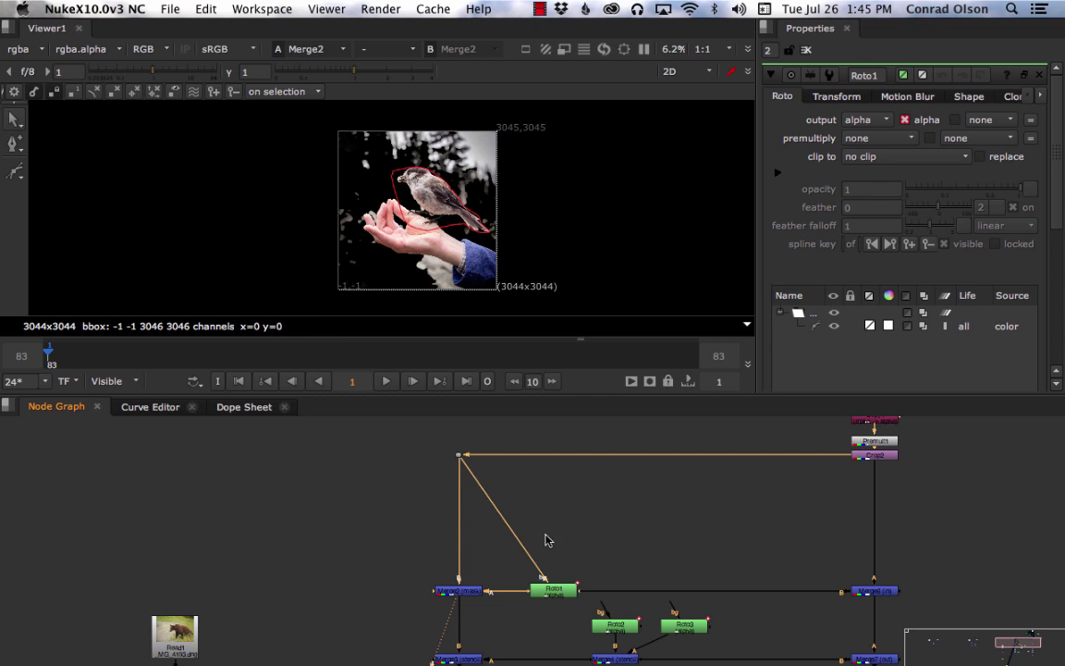
left_click(572, 590)
left_click(979, 156)
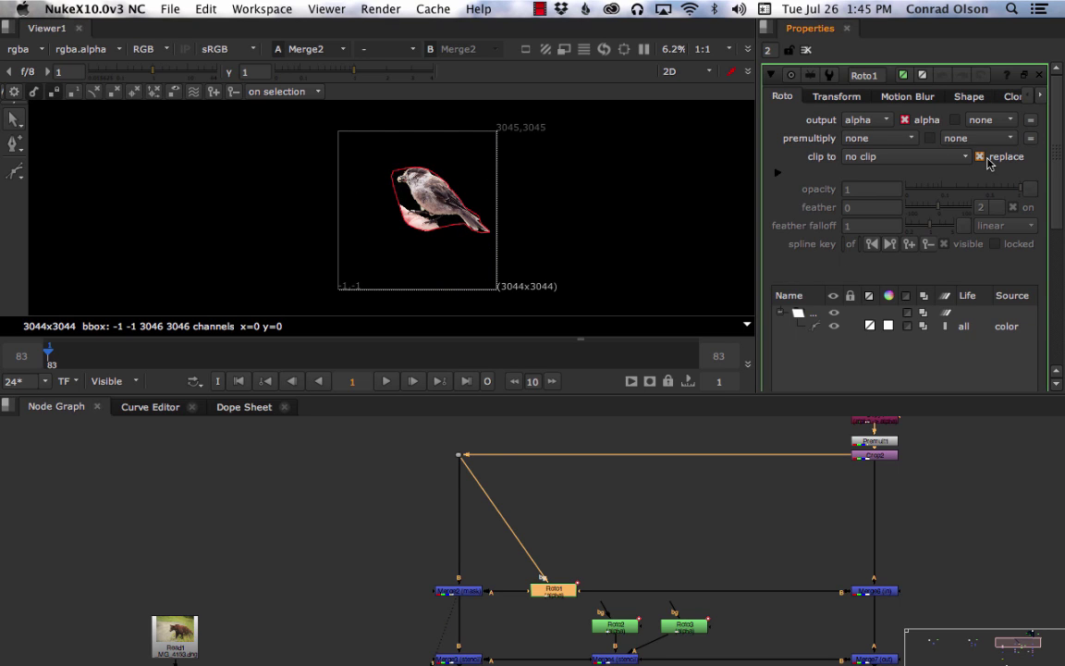
Step: View Roto1's output and switch the viewer to its alpha channel and back
key("1")
left_click(505, 504)
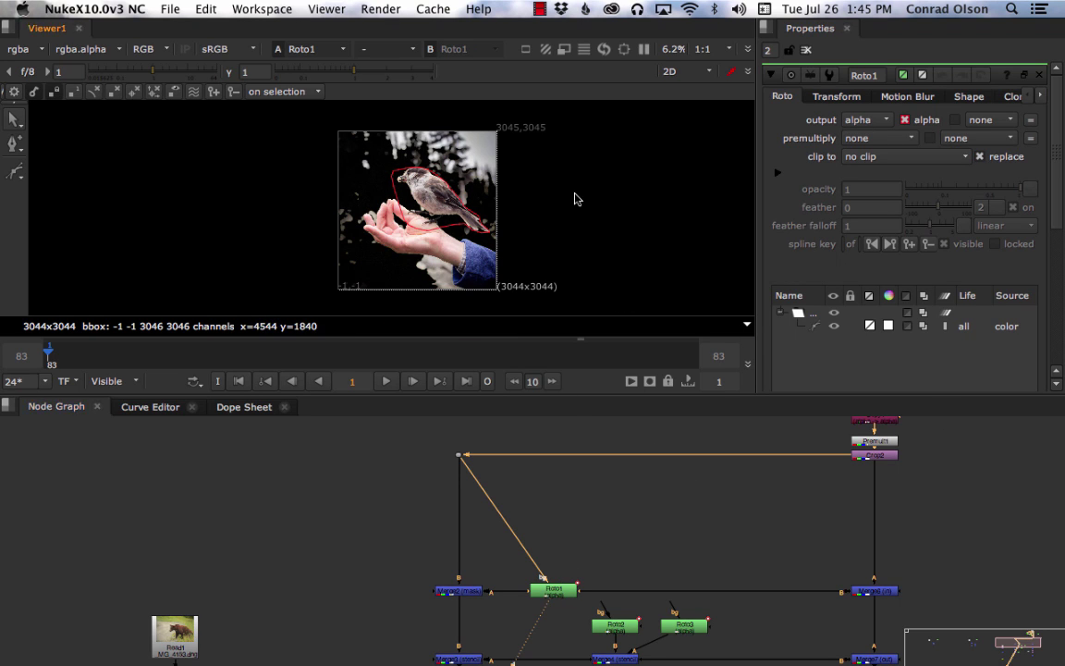
key("a")
key("a")
Step: Disconnect Roto1's bg input from the dot and view the output of Merge2 (mask)
left_click_drag(483, 488, 531, 529)
left_click(452, 589)
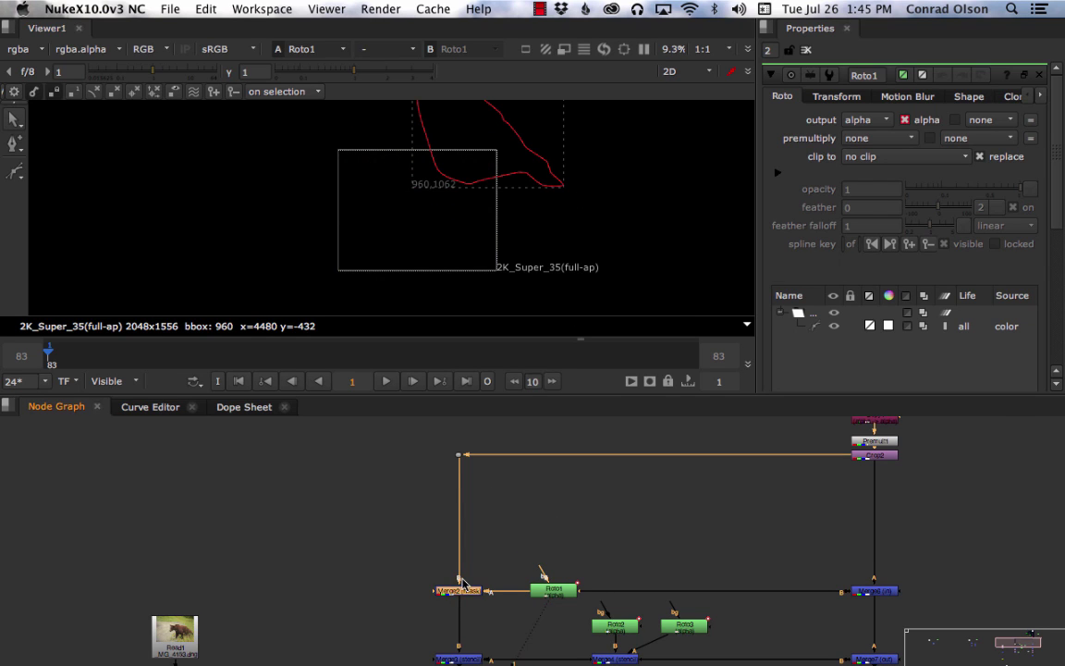
key("1")
left_click(512, 535)
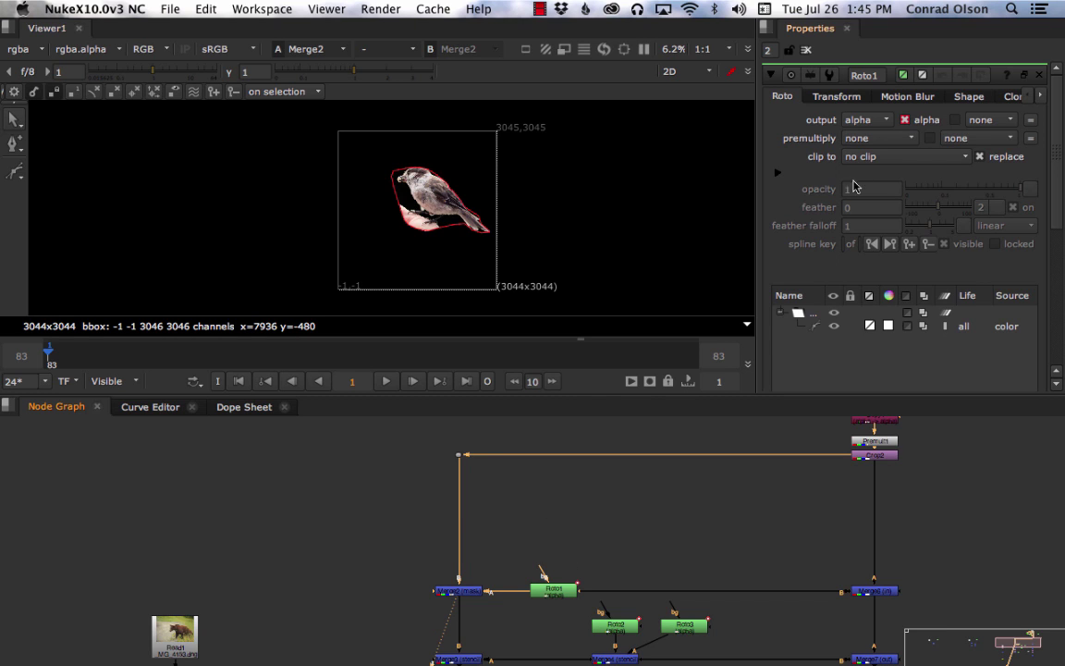
Step: View Crop2's output and the output of Merge6 (in) in turn to compare their formats
left_click_drag(828, 568, 915, 599)
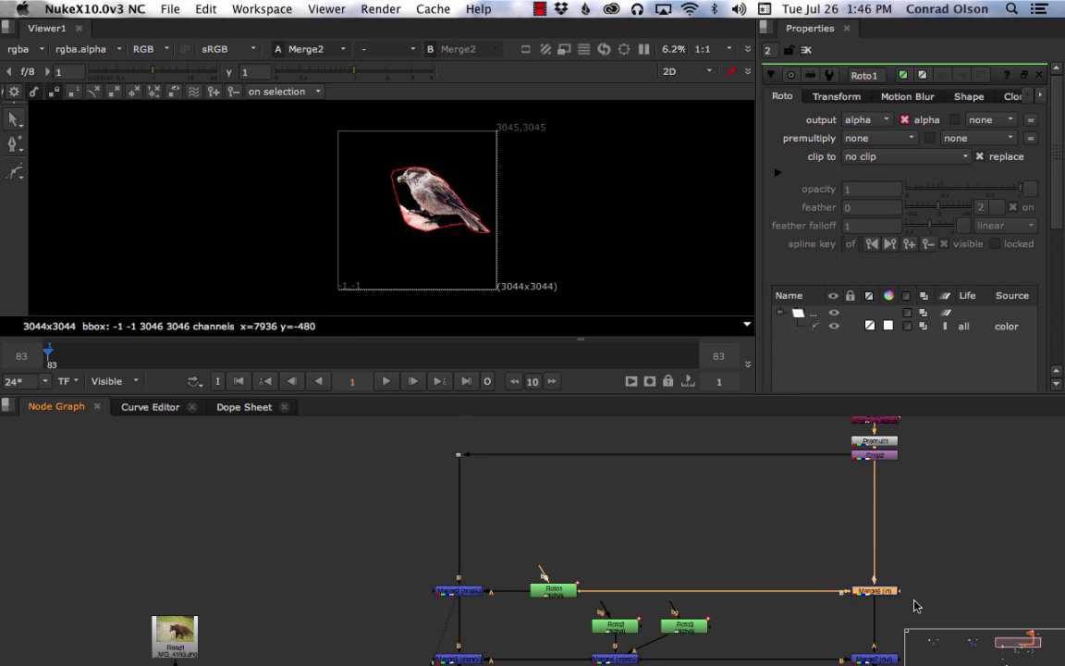
left_click(875, 455)
key("1")
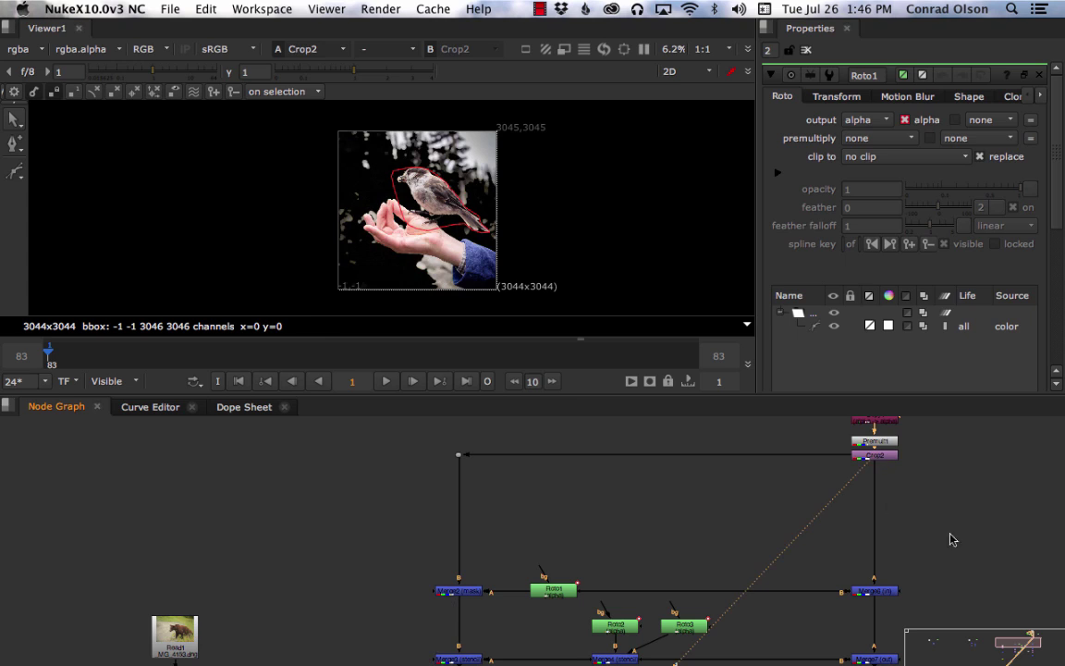
middle_click_drag(952, 539, 880, 549)
left_click_drag(880, 547, 784, 620)
key("1")
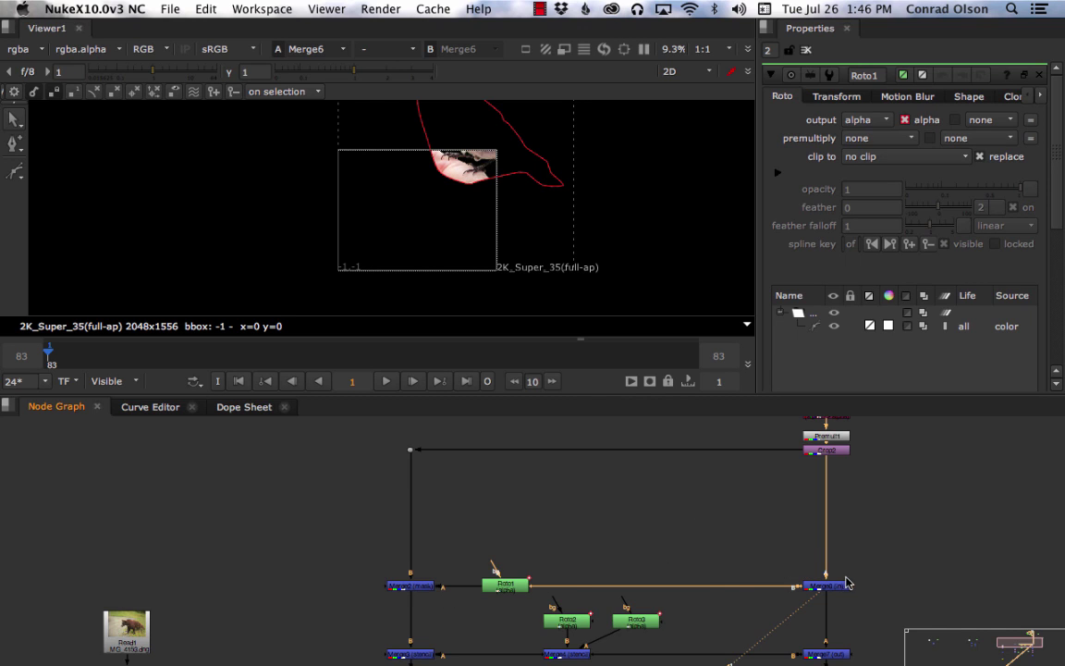
Step: Switch the viewer back to Crop2 and once more to Merge6 (in) to recheck the format difference
left_click(517, 592)
left_click(832, 452)
key("1")
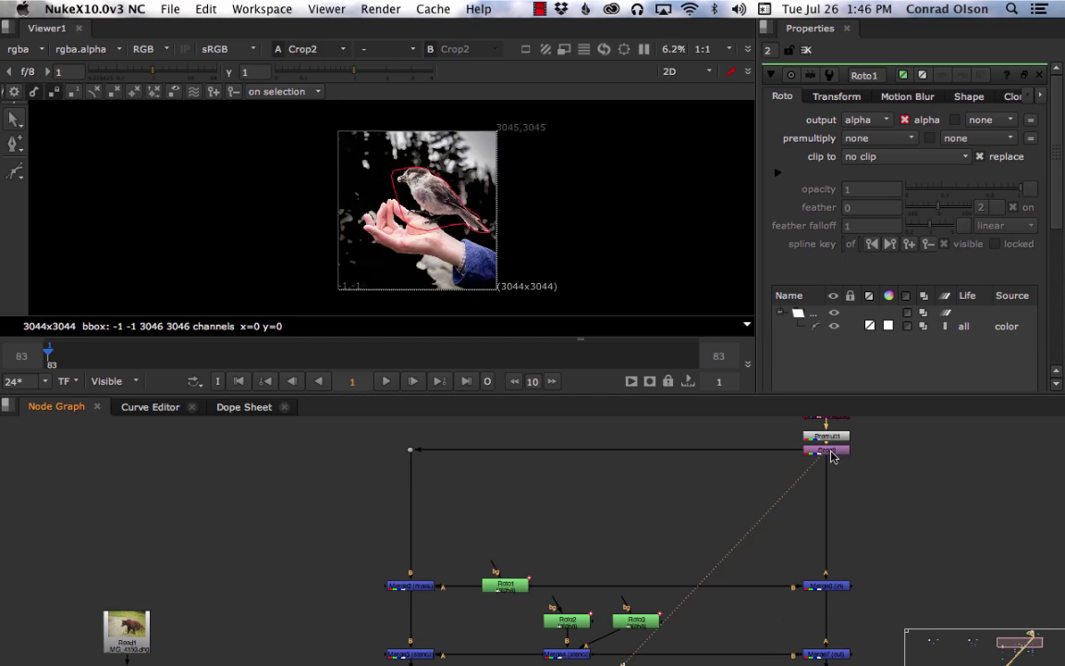
left_click_drag(874, 544, 775, 629)
key("1")
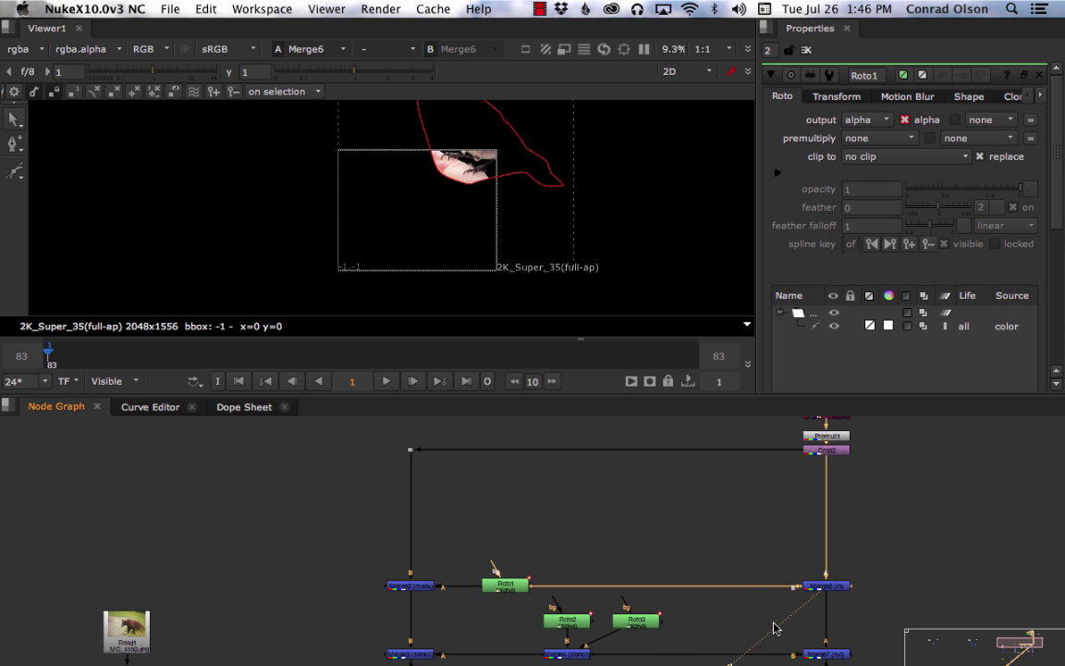
Step: View the outputs of Merge7 (out) and Merge8 (out) in turn to check their formats and bounding boxes
scroll(521, 219, "down", 4)
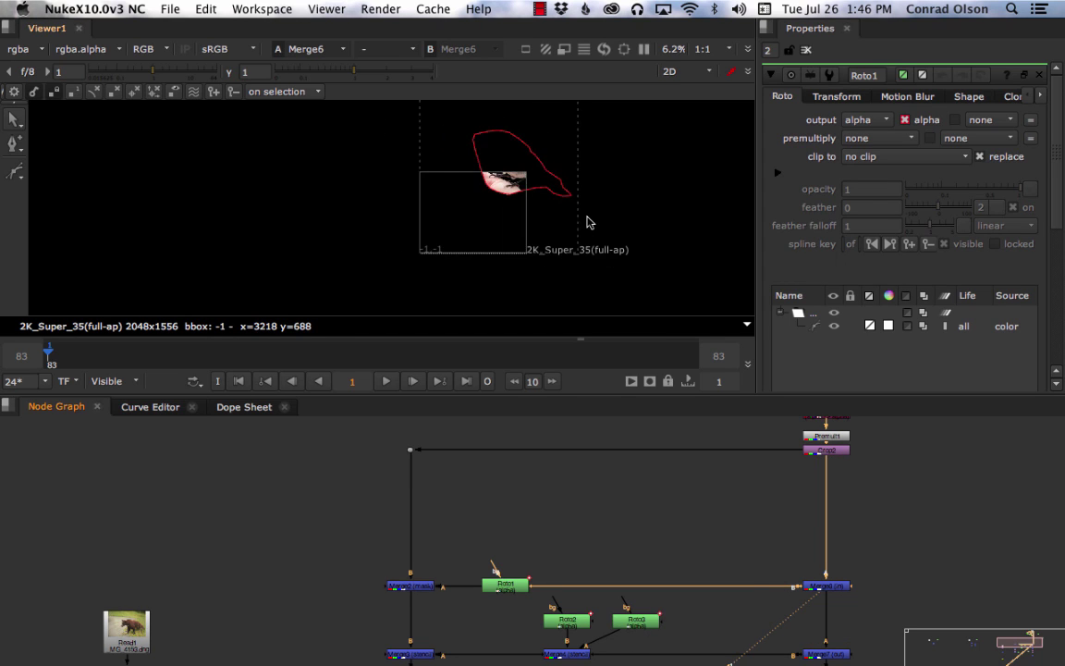
middle_click_drag(590, 222, 620, 253)
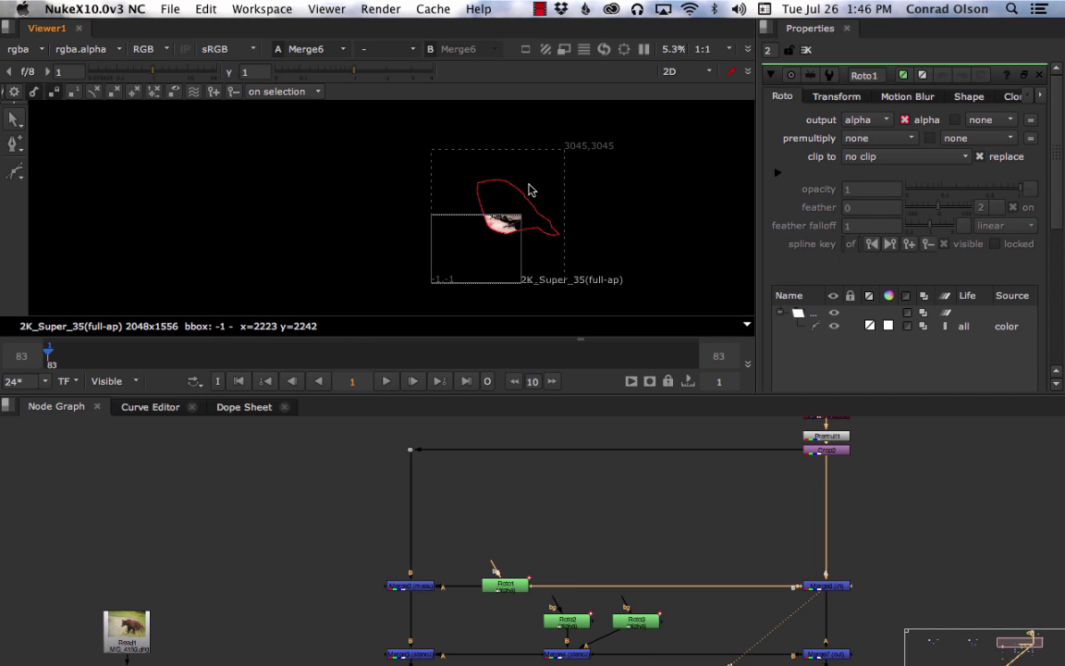
middle_click_drag(924, 534, 829, 479)
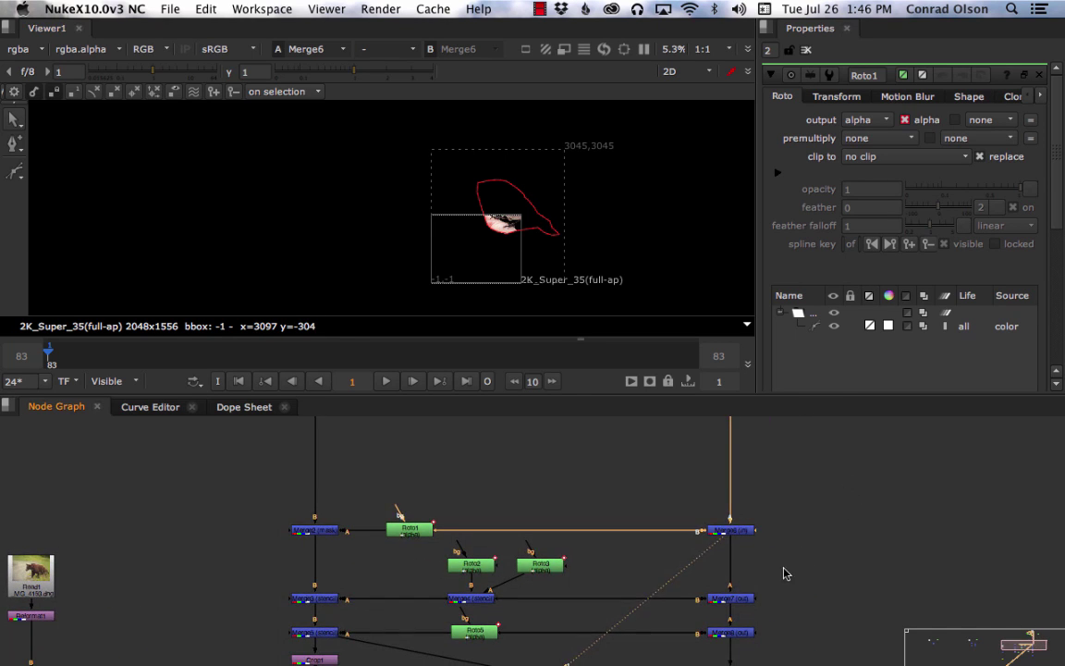
left_click_drag(778, 573, 696, 613)
key("1")
left_click(739, 630)
key("1")
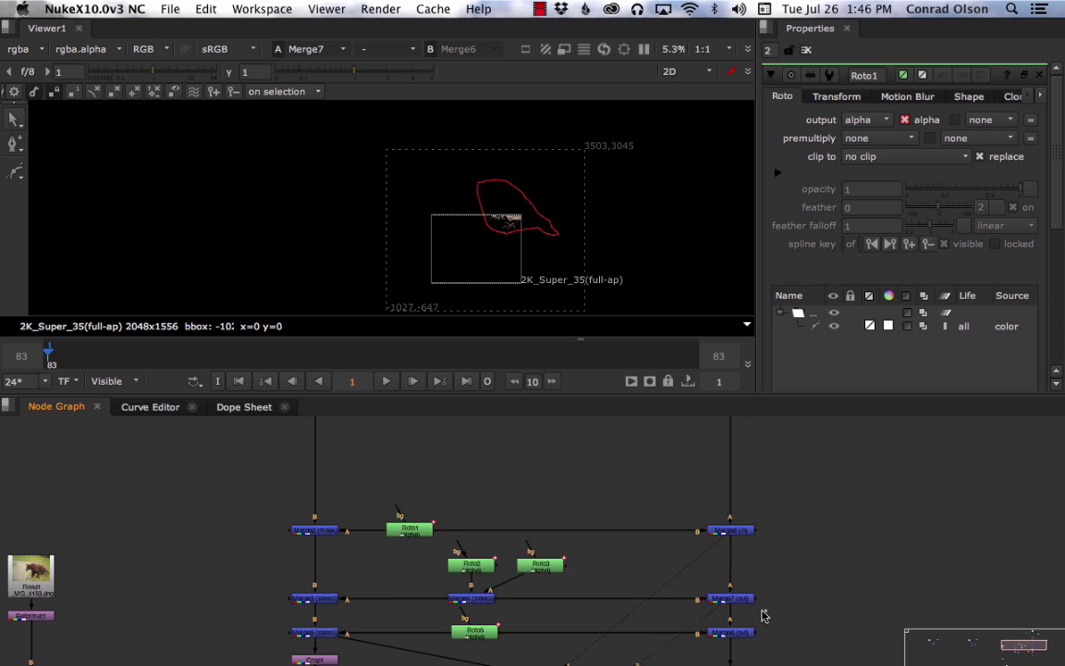
scroll(731, 633, "down", 2)
scroll(810, 605, "up", 1)
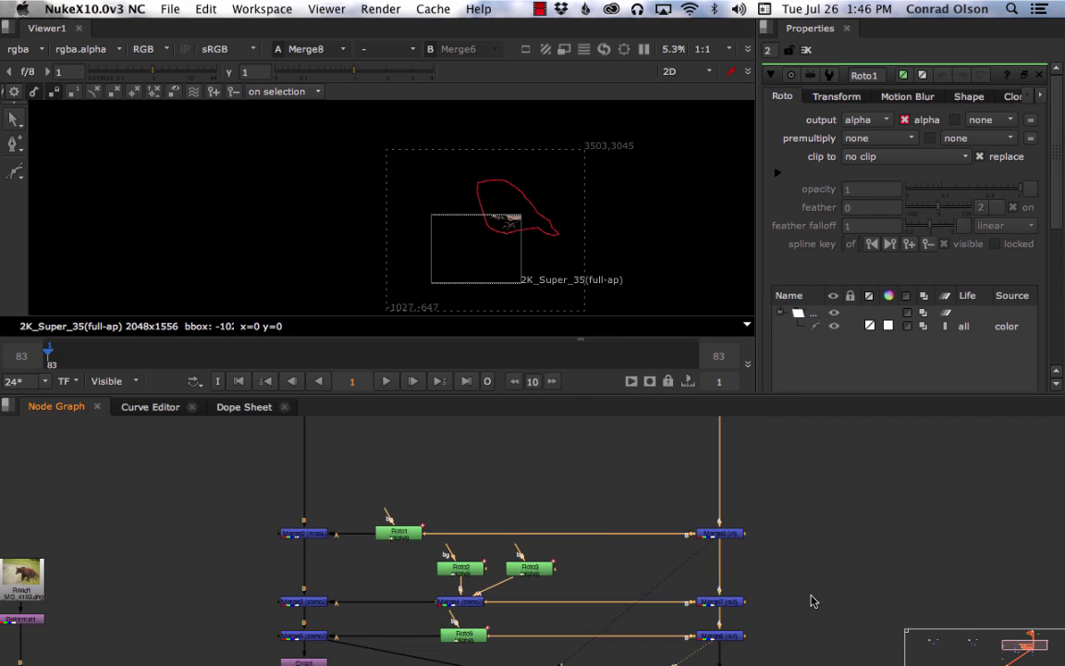
Step: View the output of Merge10 (out) at the end of the in/out branch
middle_click_drag(794, 605, 773, 525)
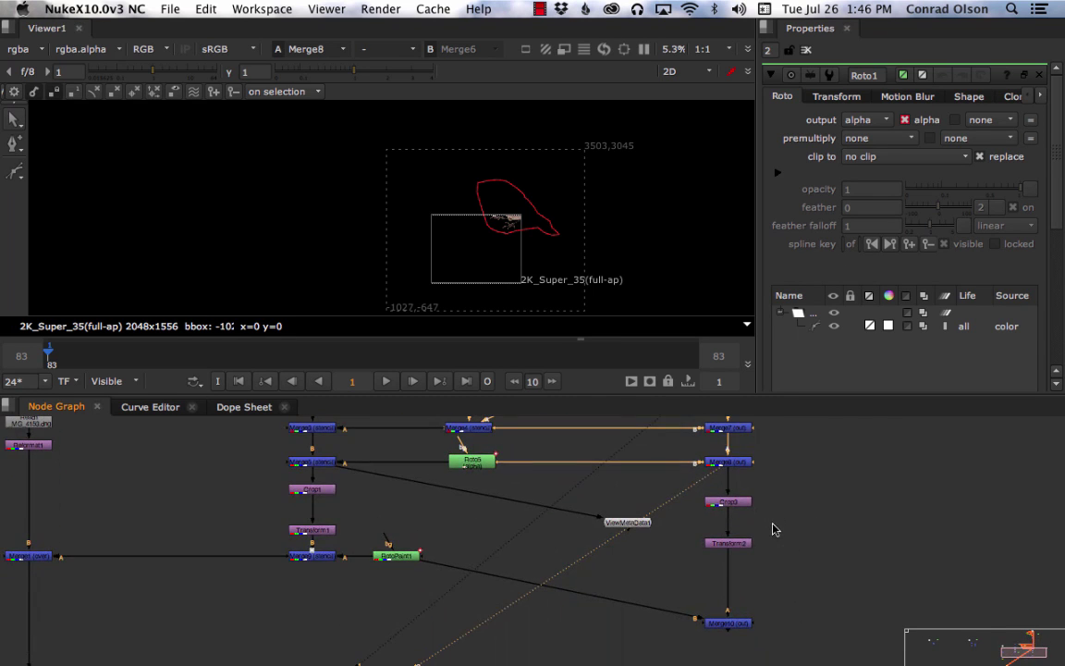
left_click_drag(768, 582, 695, 642)
key("1")
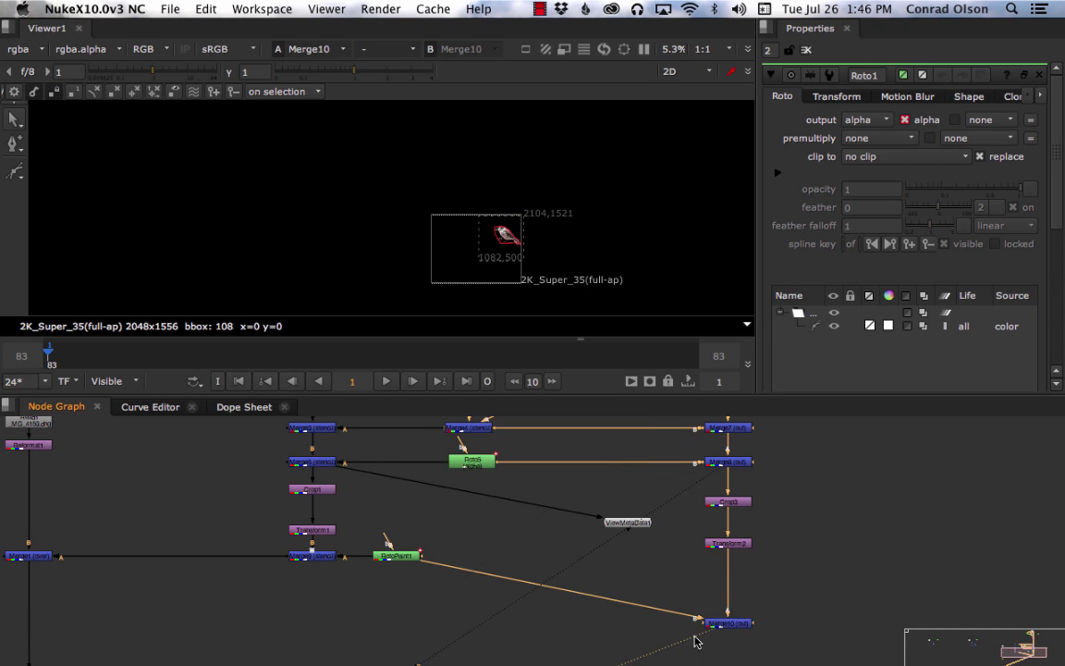
Step: Connect the A input of Merge1 (over) to Merge10 (out), moving Merge1 level with it, and view Merge1's output
scroll(429, 600, "left", 5)
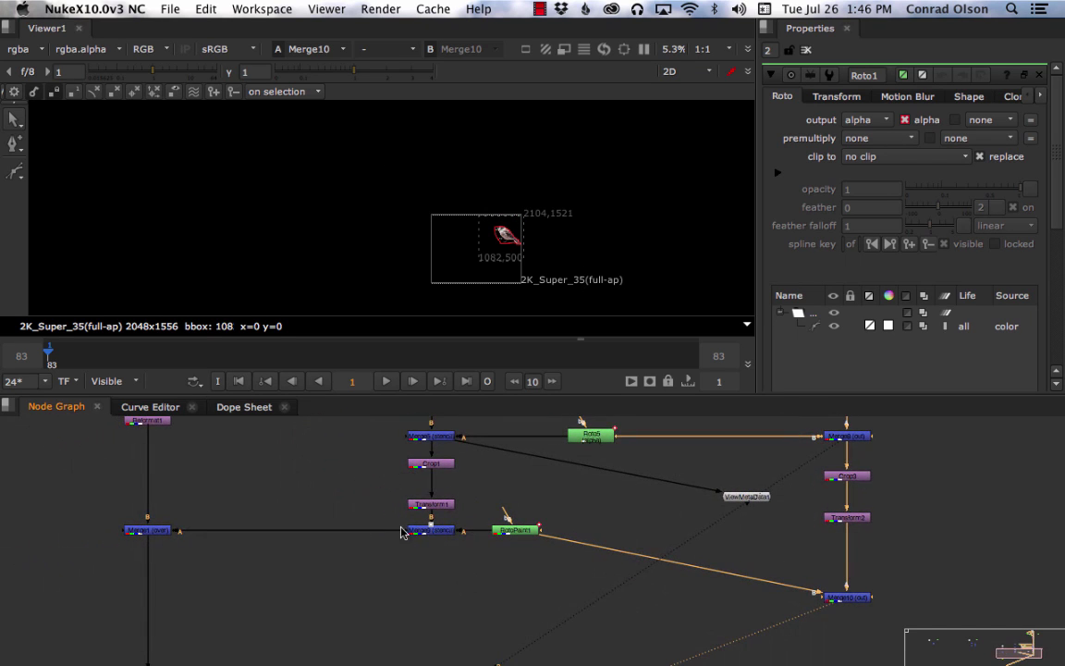
left_click_drag(396, 531, 846, 599)
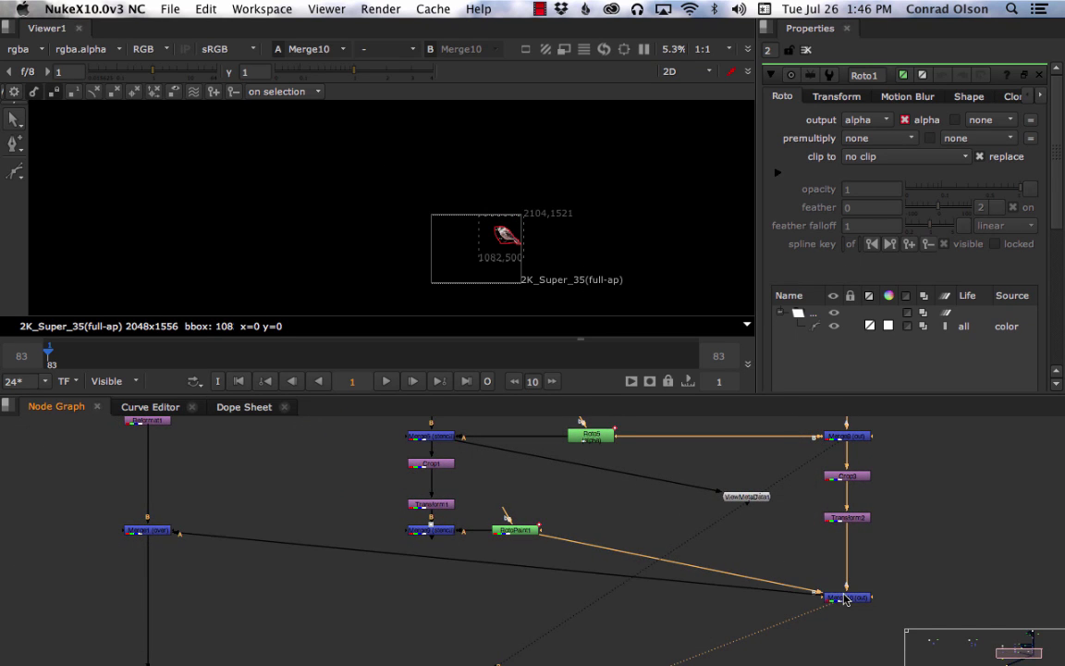
left_click_drag(133, 534, 139, 599)
scroll(139, 599, "up", 2)
key("1")
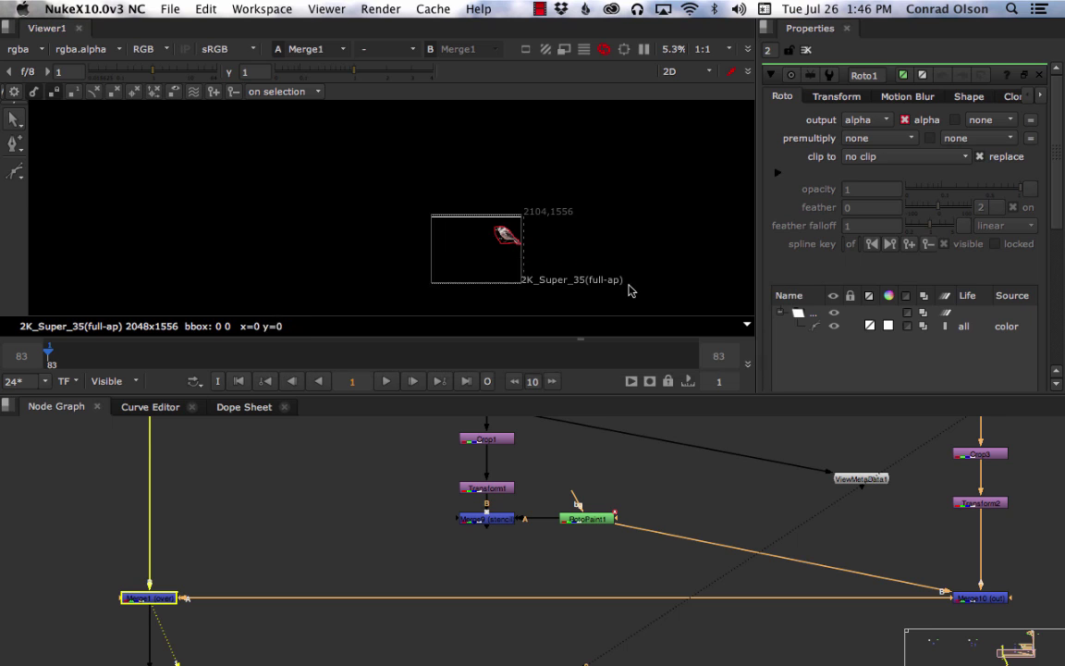
Step: View the outputs of Transform1 and Transform2 and switch between them to compare the formats of the two branches
left_click(489, 488)
scroll(489, 485, "up", 1)
key("1")
left_click(585, 463)
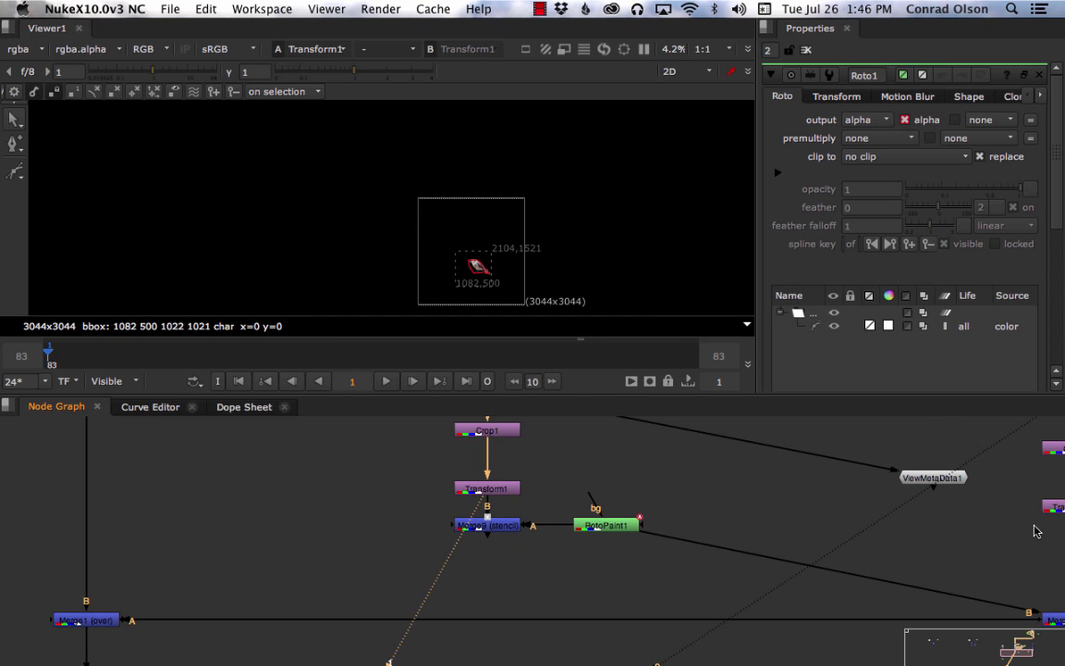
middle_click_drag(1039, 528, 815, 542)
left_click(856, 525)
key("1")
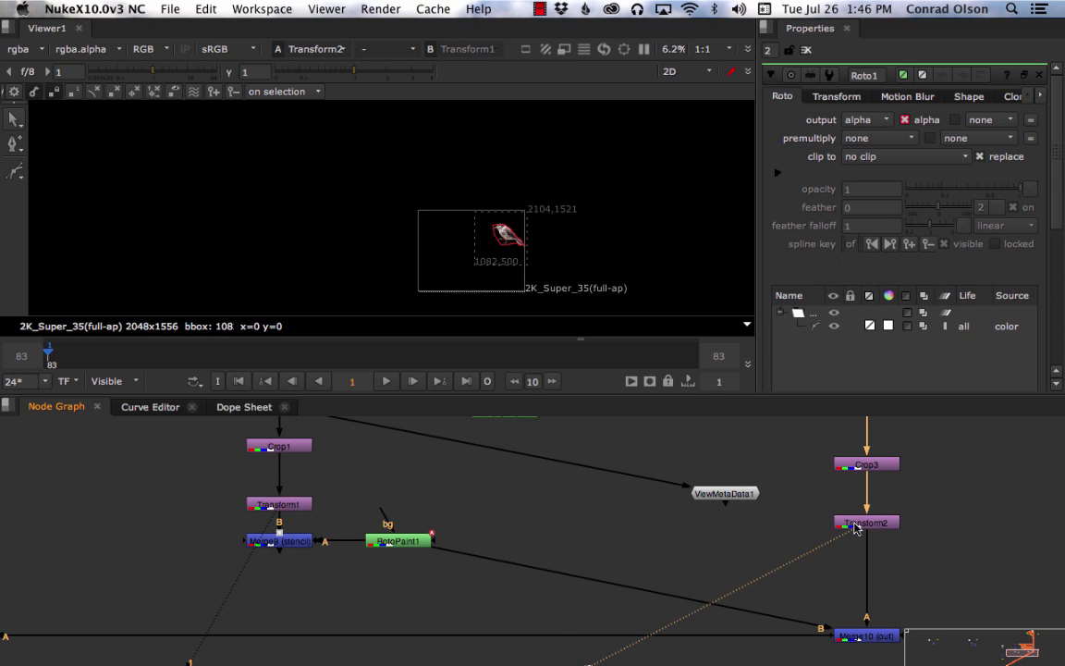
key("1")
key("2")
key("1")
key("2")
key("1")
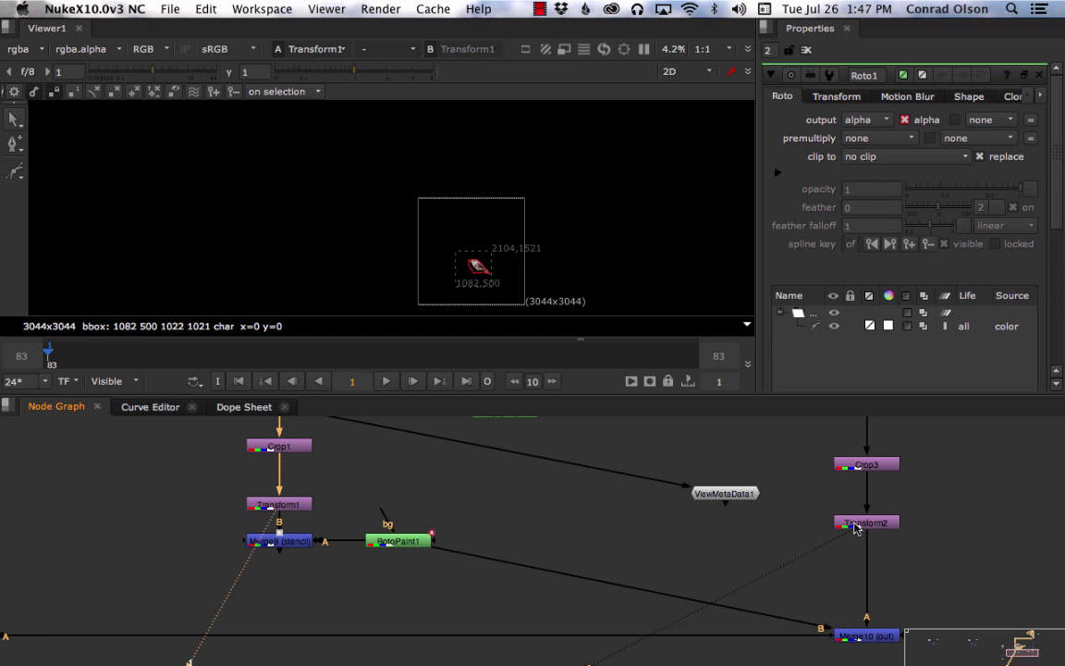
Step: View the Merge1 (over) composite and reconnect its A input to Merge9 (stencil)
scroll(480, 504, "down", 3)
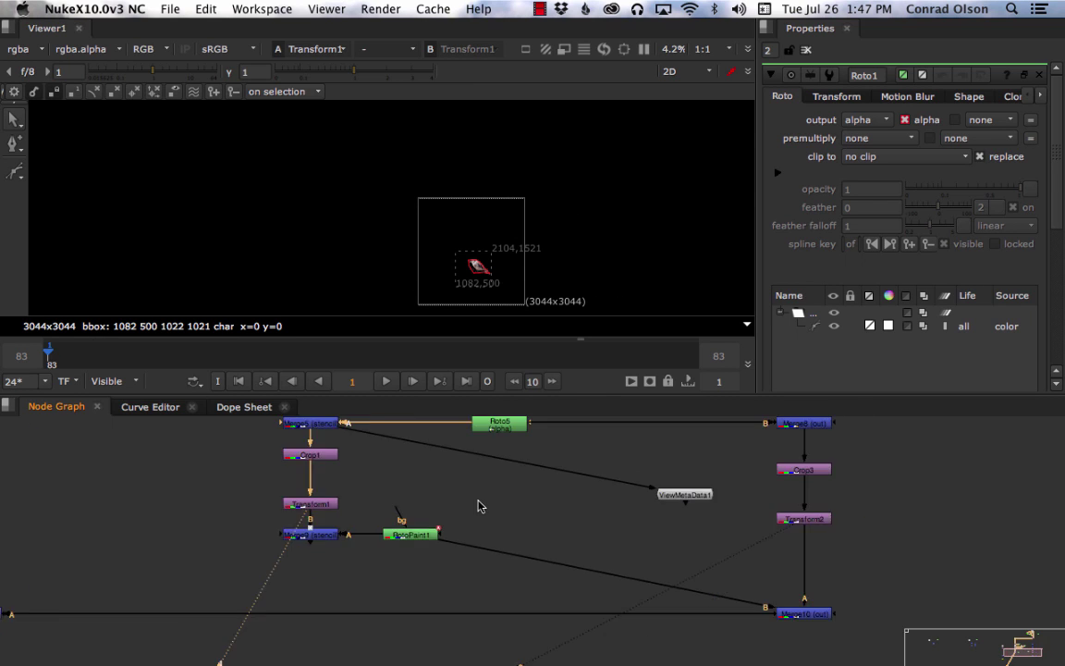
left_click_drag(169, 553, 95, 595)
key("1")
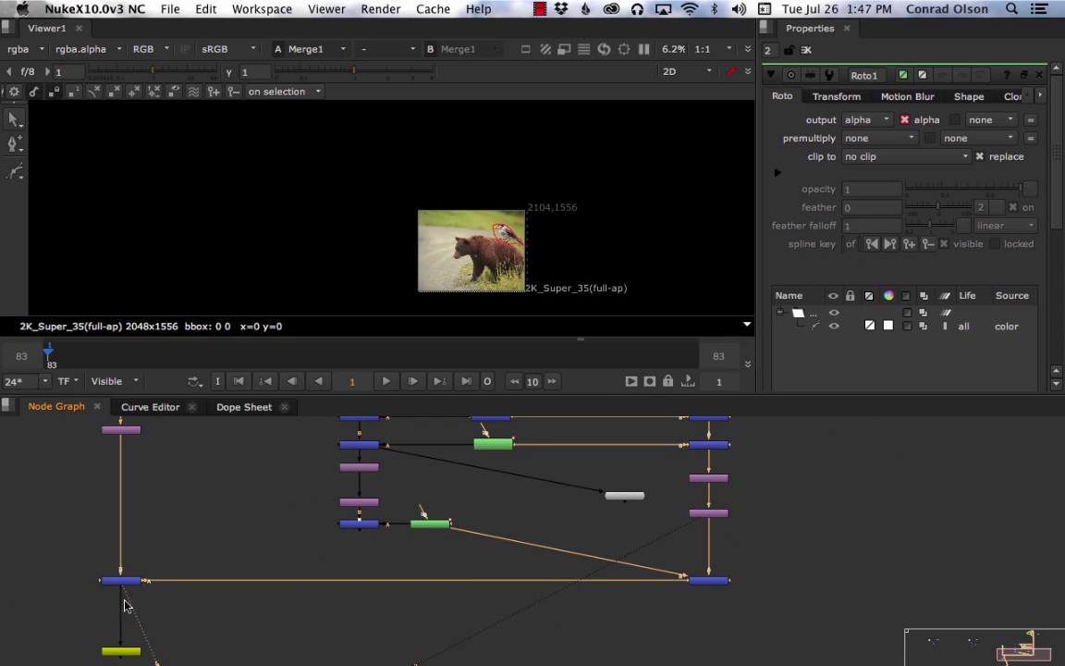
left_click_drag(680, 578, 372, 528)
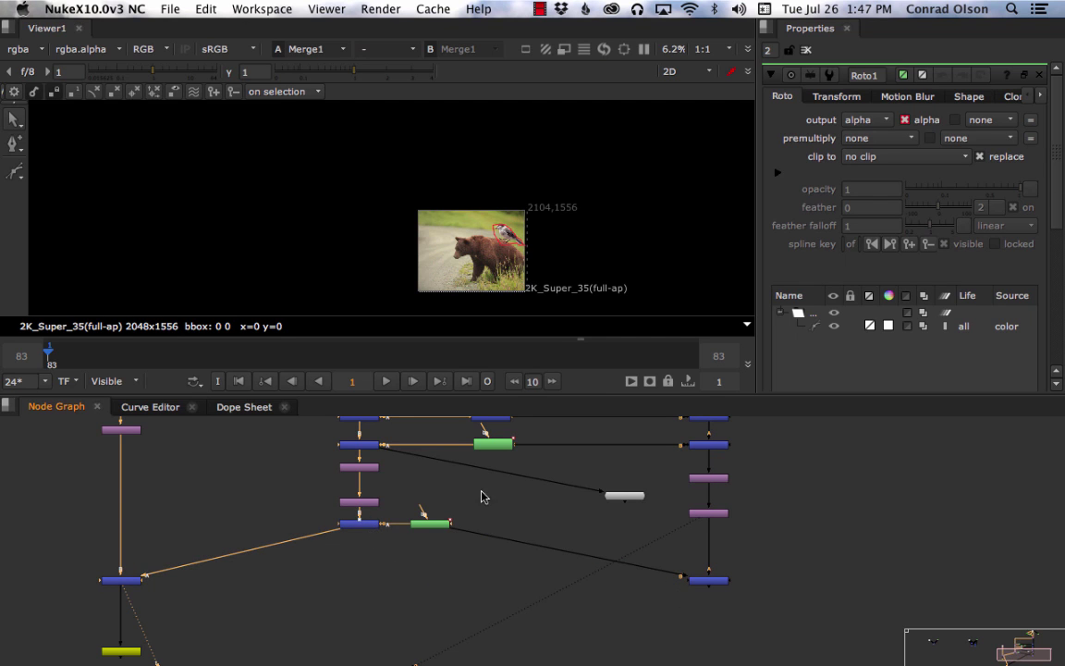
Step: View the outputs of Merge10 (out) and Merge8 (out) to recheck the in/out branch's format
middle_click_drag(500, 495, 626, 529)
scroll(532, 530, "up", 2)
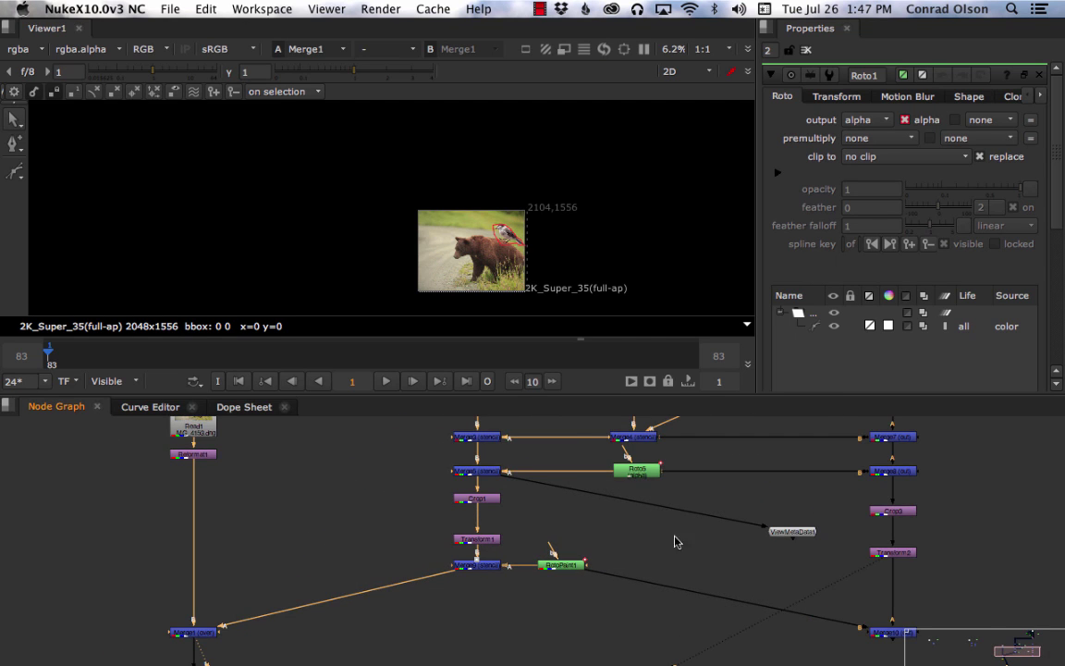
left_click(885, 634)
key("1")
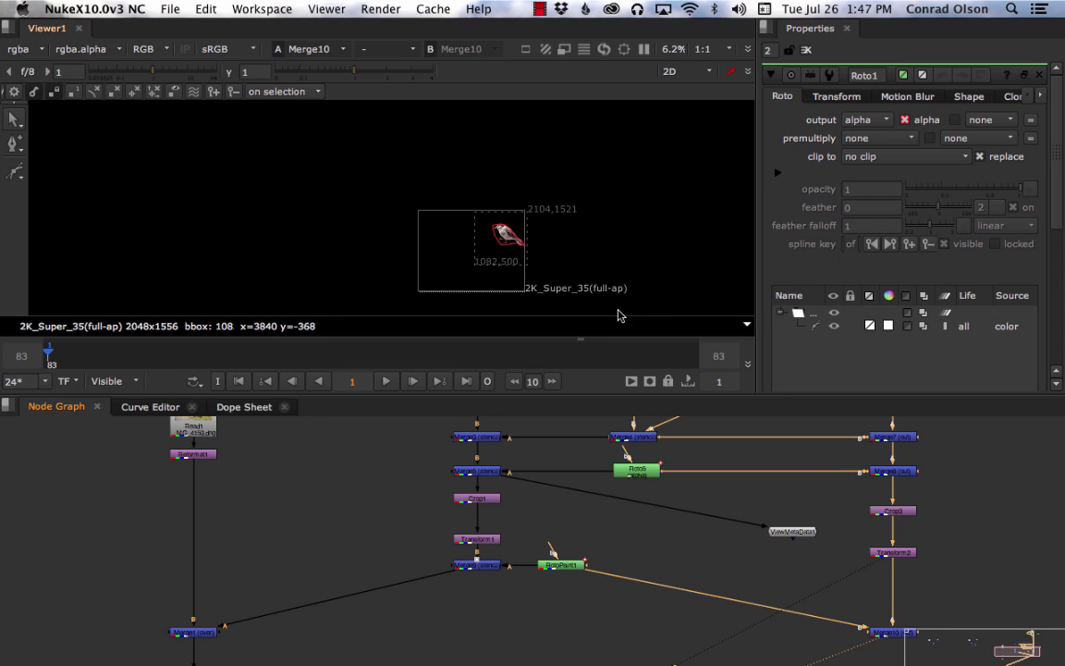
left_click(896, 476)
key("1")
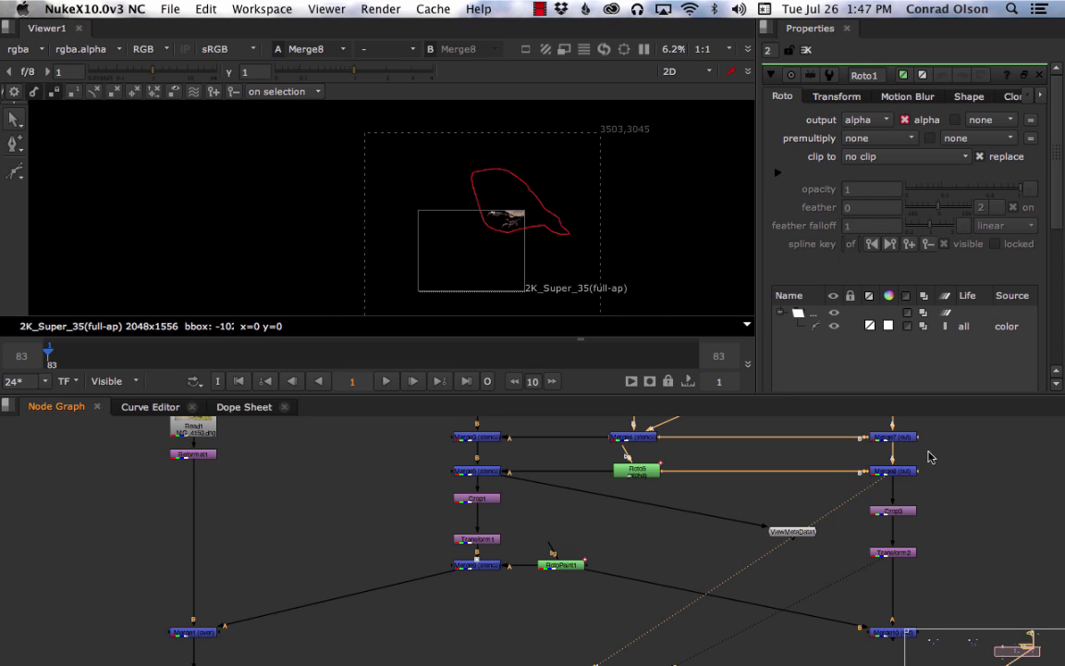
Step: Step the viewer up the in/out branch from Merge7 (out) through Merge6 (in) to Crop2
middle_click_drag(932, 452, 862, 511)
left_click_drag(868, 480, 789, 518)
key("1")
middle_click_drag(886, 497, 882, 548)
left_click_drag(868, 462, 782, 514)
key("1")
scroll(875, 482, "down", 2)
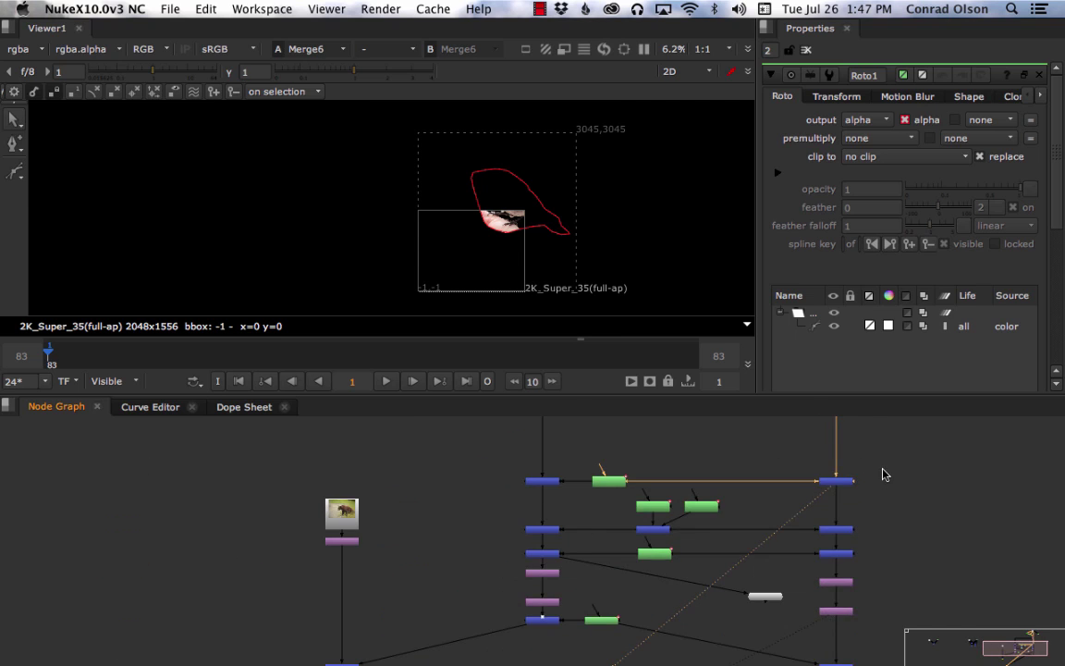
middle_click_drag(884, 476, 836, 547)
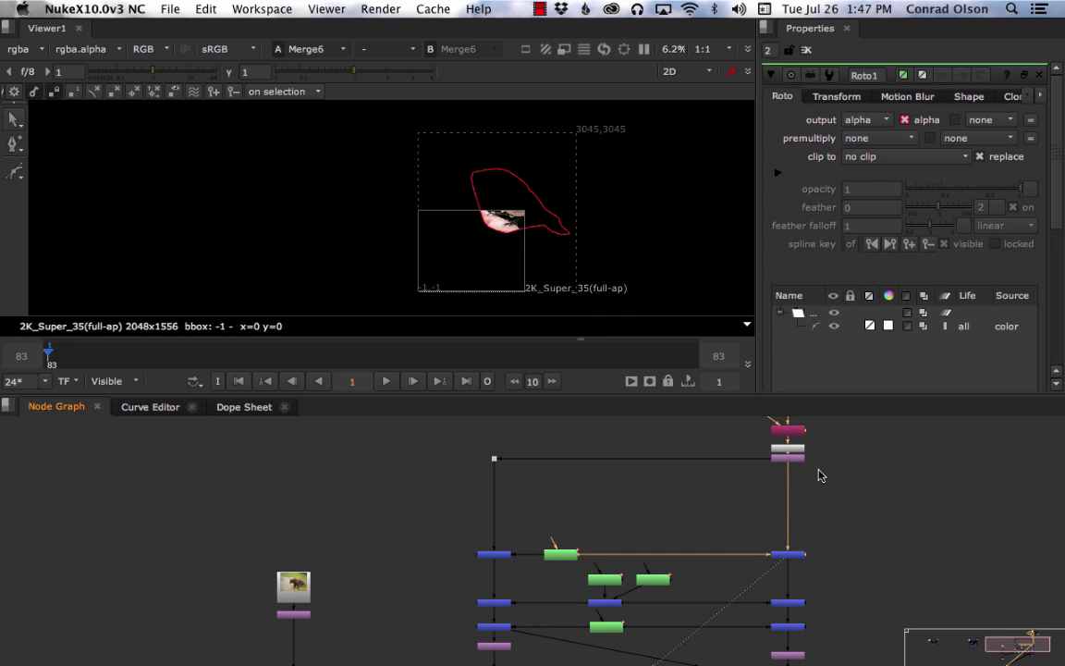
left_click(779, 460)
key("1")
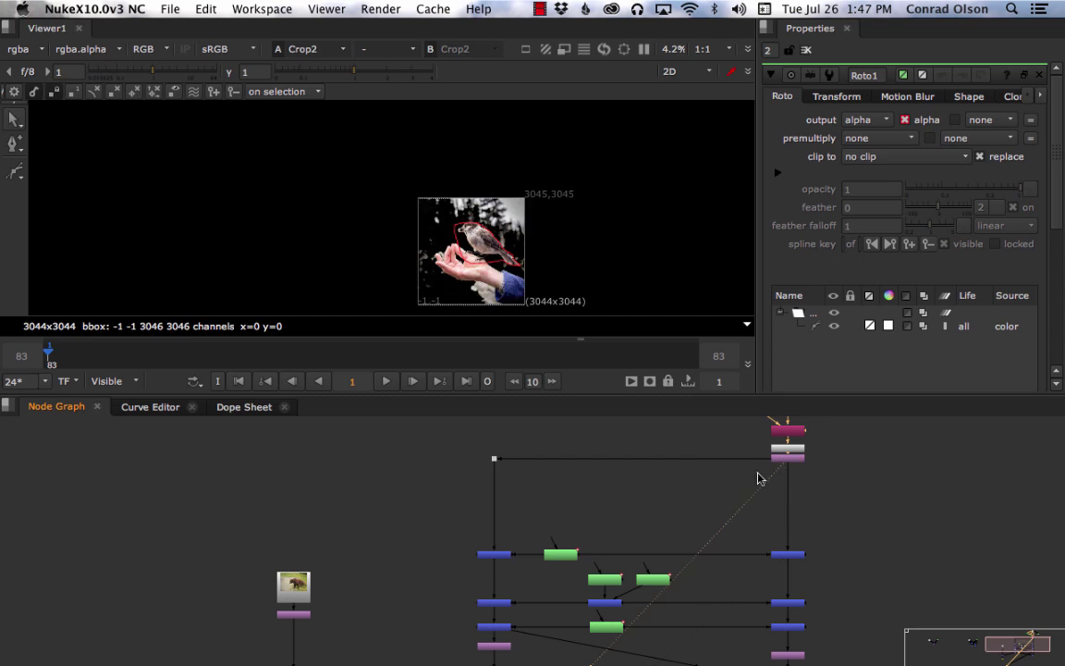
Step: Step the viewer down the mask/stencil branch's merges to Merge5 (stencil)
left_click_drag(428, 528, 528, 614)
key("1")
key("1")
left_click(496, 627)
key("1")
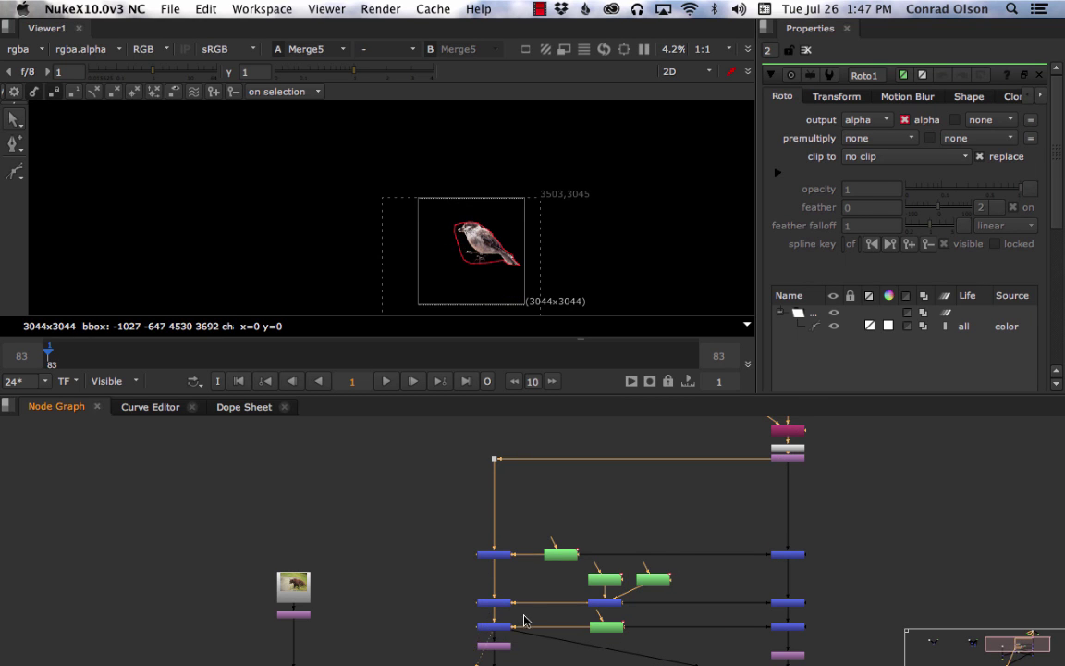
Step: Reconnect the ViewMetaData1 node's input from Merge5 (stencil) to the bird image's Read2 node
middle_click_drag(523, 624, 560, 502)
scroll(545, 509, "up", 6)
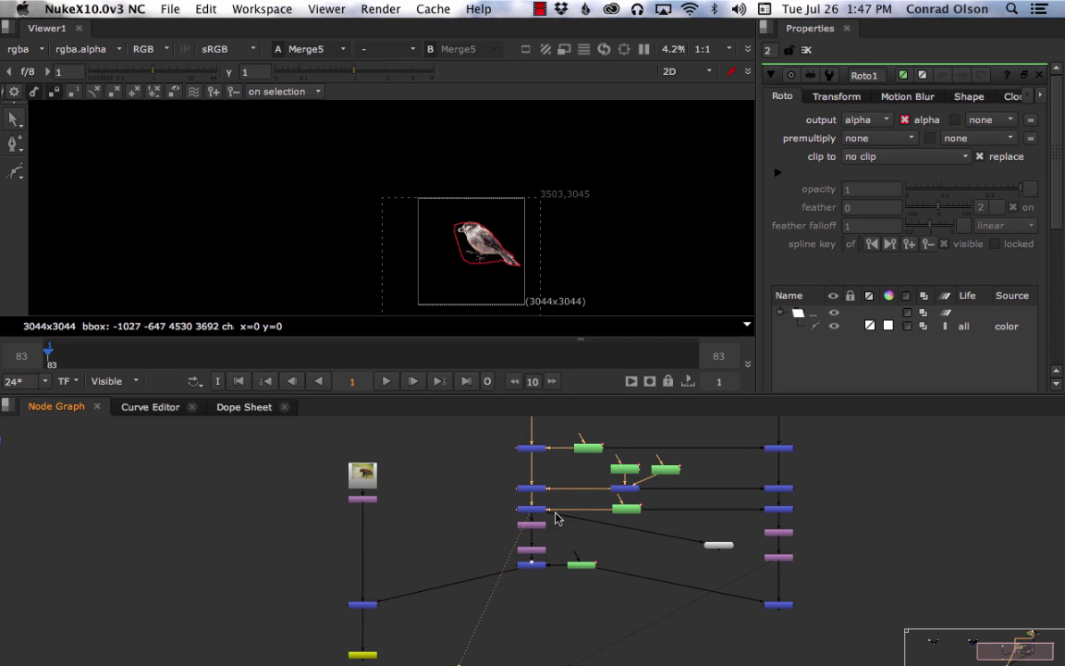
middle_click_drag(581, 495, 589, 661)
scroll(620, 538, "down", 6)
middle_click_drag(638, 548, 616, 460)
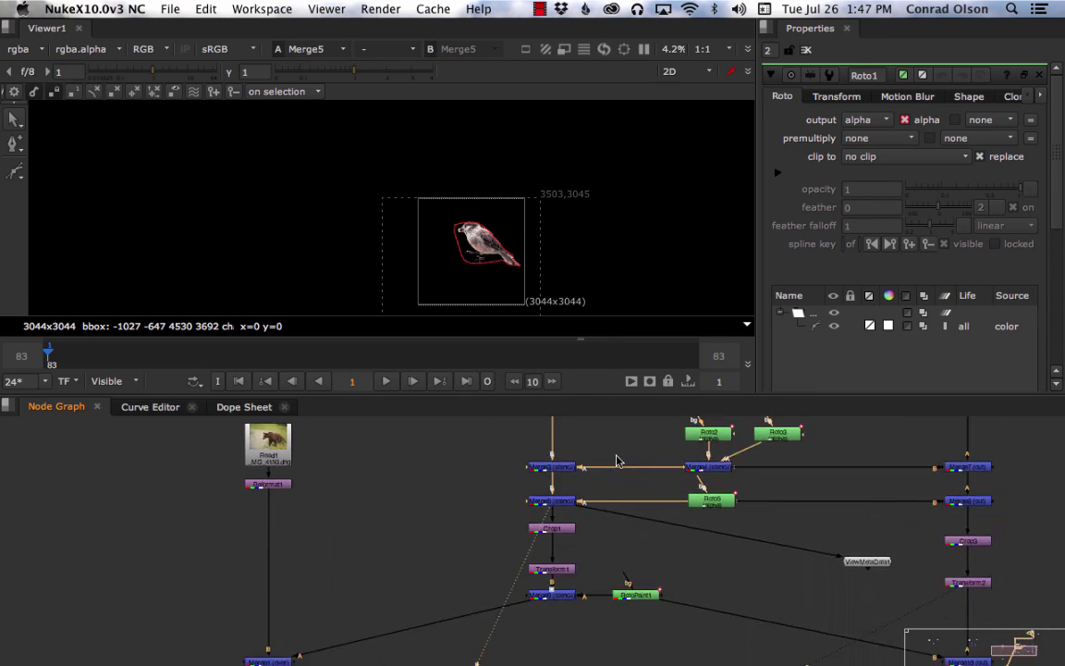
middle_click_drag(595, 561, 672, 485)
left_click(651, 468)
middle_click_drag(854, 477, 654, 659)
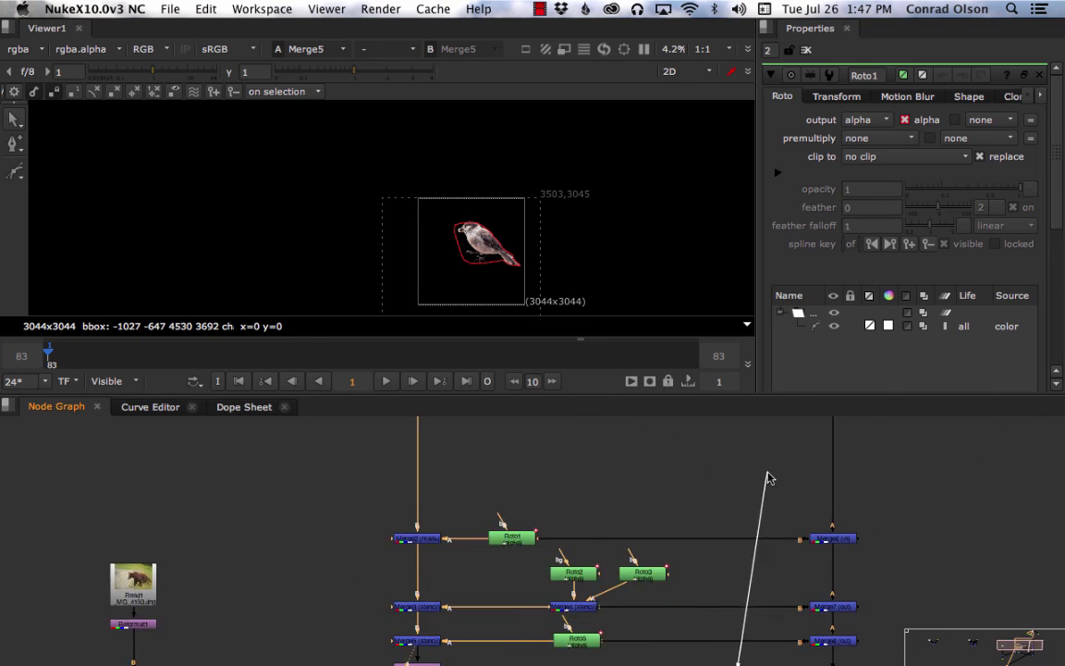
middle_click_drag(767, 471, 764, 647)
left_click_drag(788, 565, 825, 425)
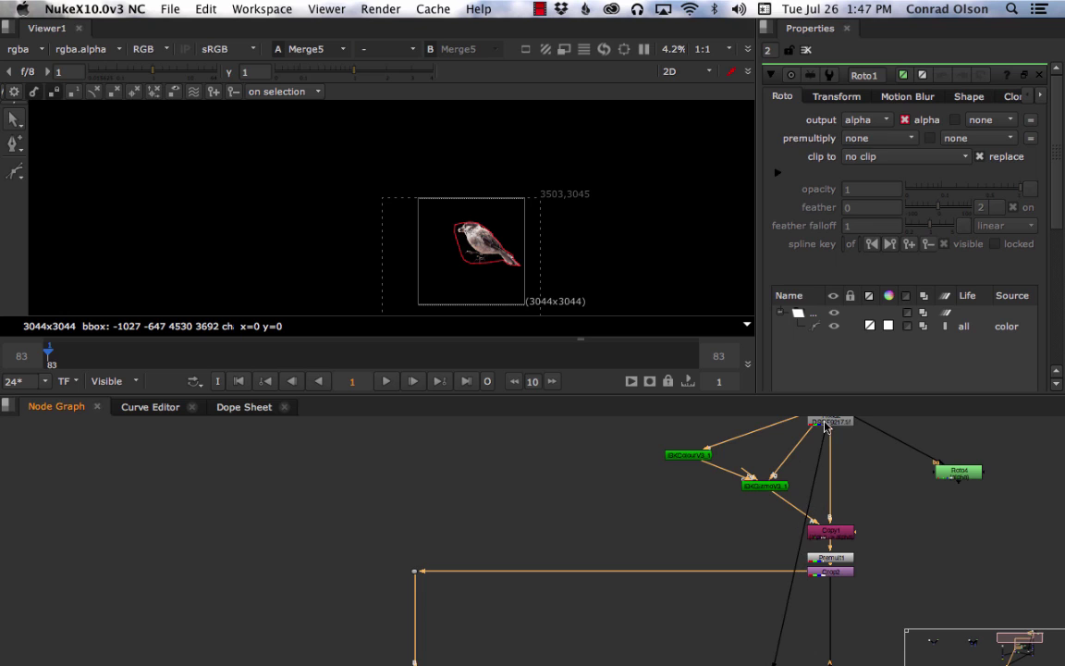
Step: Move the ViewMetaData1 node up beside Read2, just below Roto4
scroll(754, 532, "down", 4)
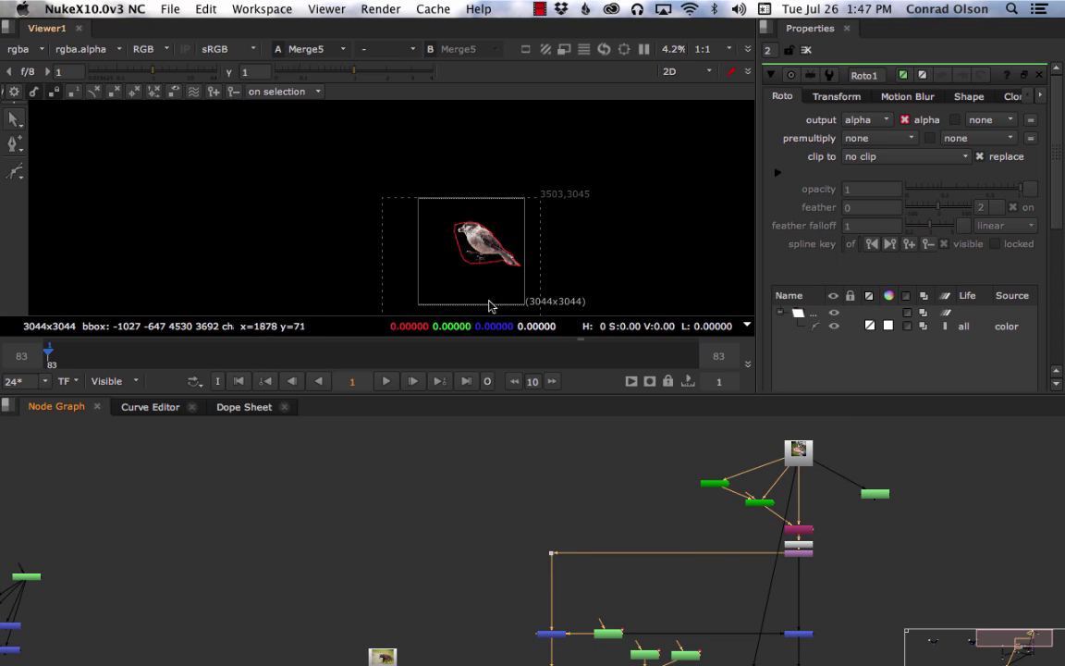
scroll(518, 278, "up", 1)
scroll(518, 278, "up", 1)
scroll(692, 433, "down", 3)
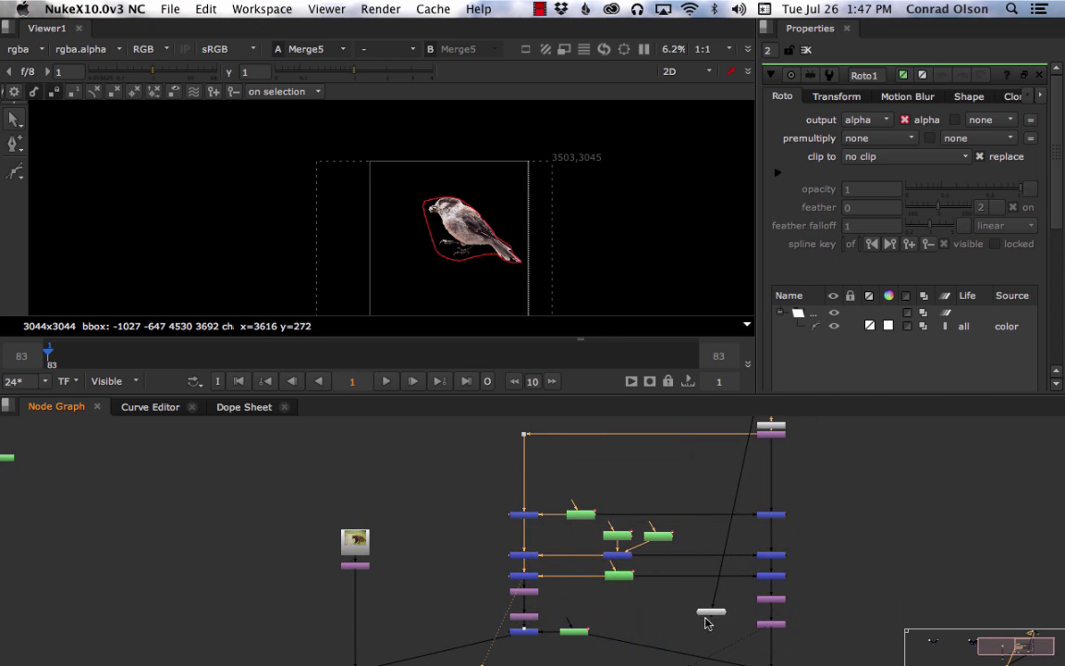
left_click(712, 612)
left_click_drag(714, 610, 837, 479)
middle_click_drag(837, 479, 779, 658)
left_click_drag(778, 662, 780, 598)
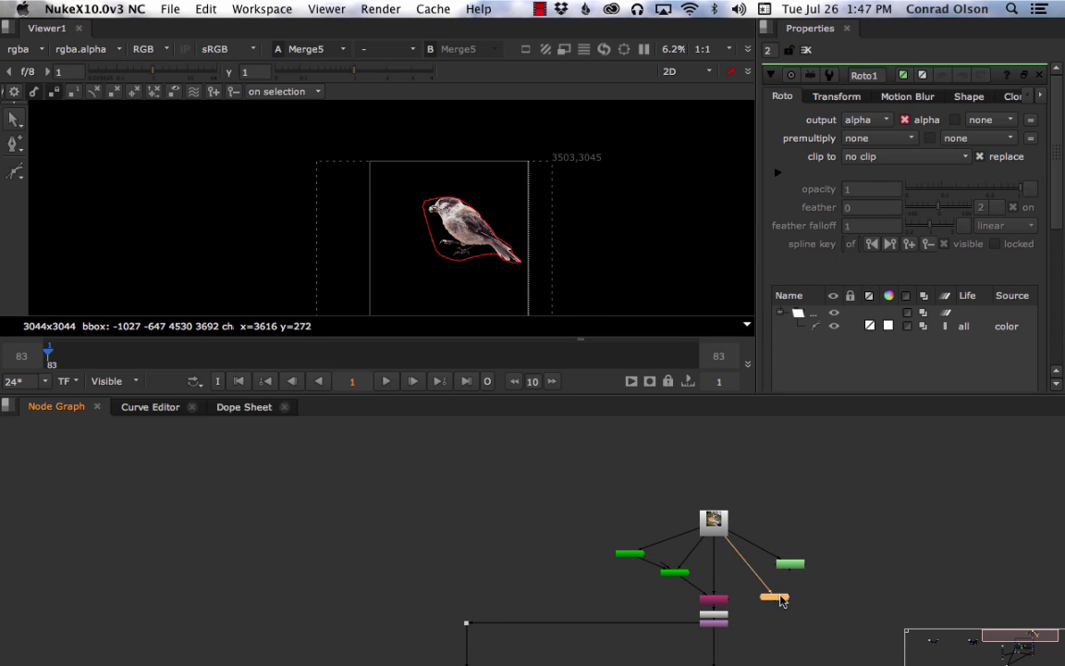
Step: View ViewMetaData1's output and open its properties
middle_click_drag(580, 279, 570, 240)
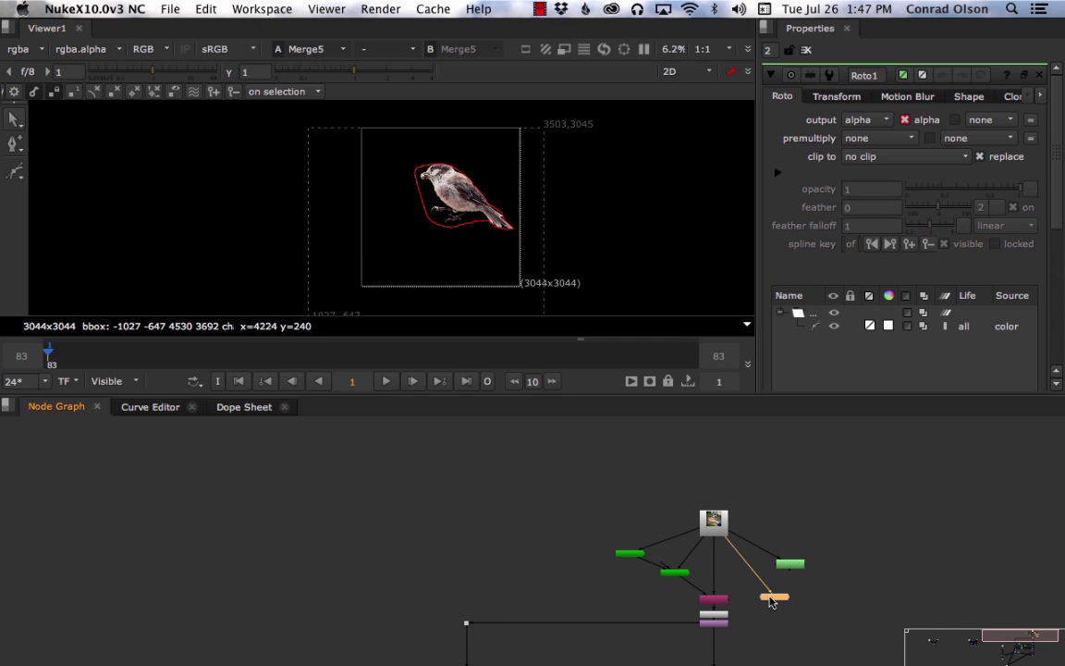
key("1")
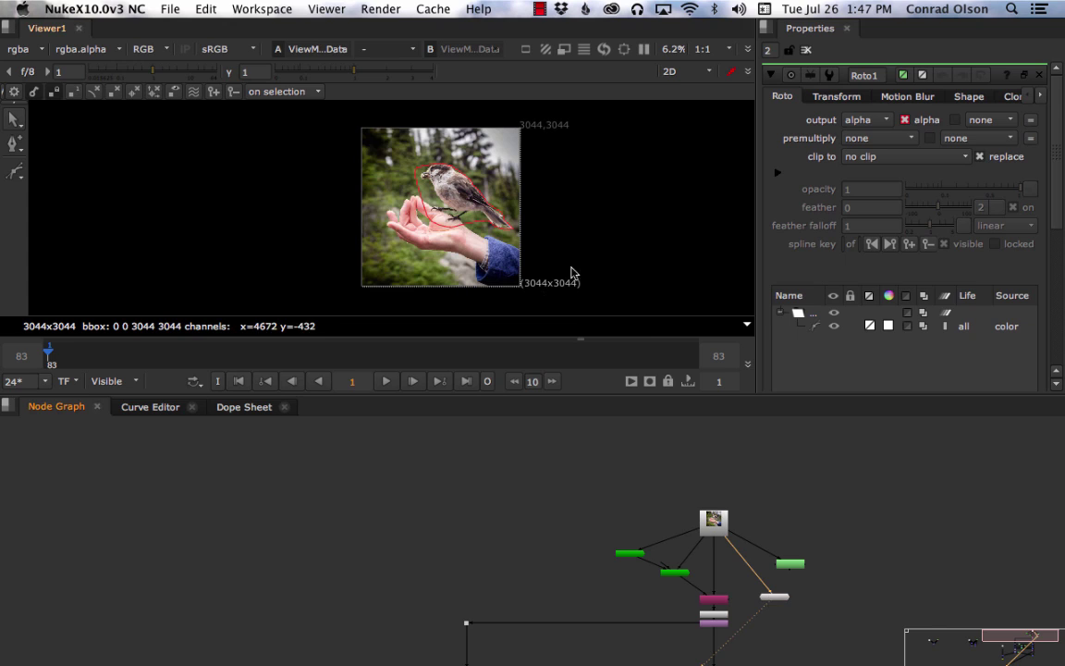
double_click(775, 597)
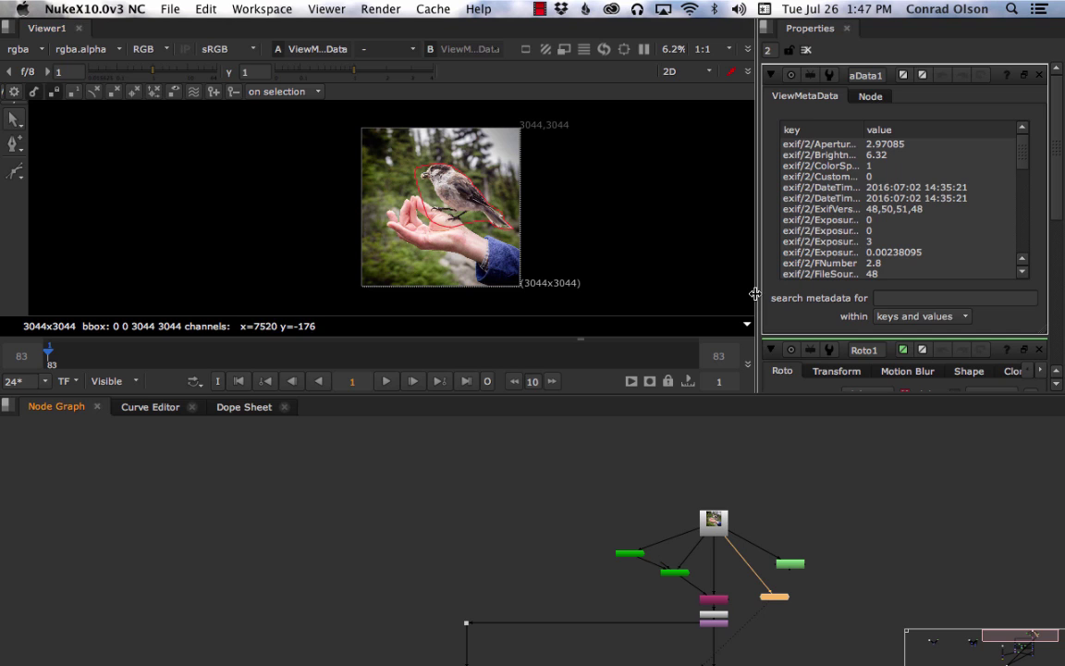
Step: Widen the Properties area and the key column of ViewMetaData1's metadata list so the full key names fit
left_click_drag(755, 294, 659, 298)
scroll(719, 523, "up", 6)
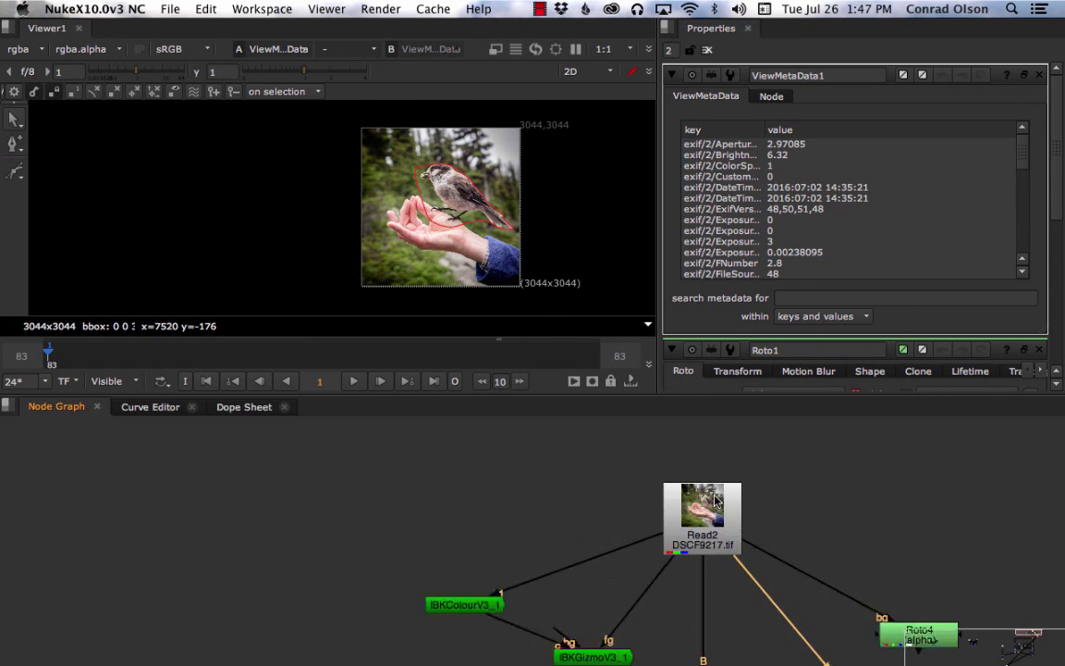
scroll(717, 501, "up", 2)
left_click_drag(1022, 144, 1018, 170)
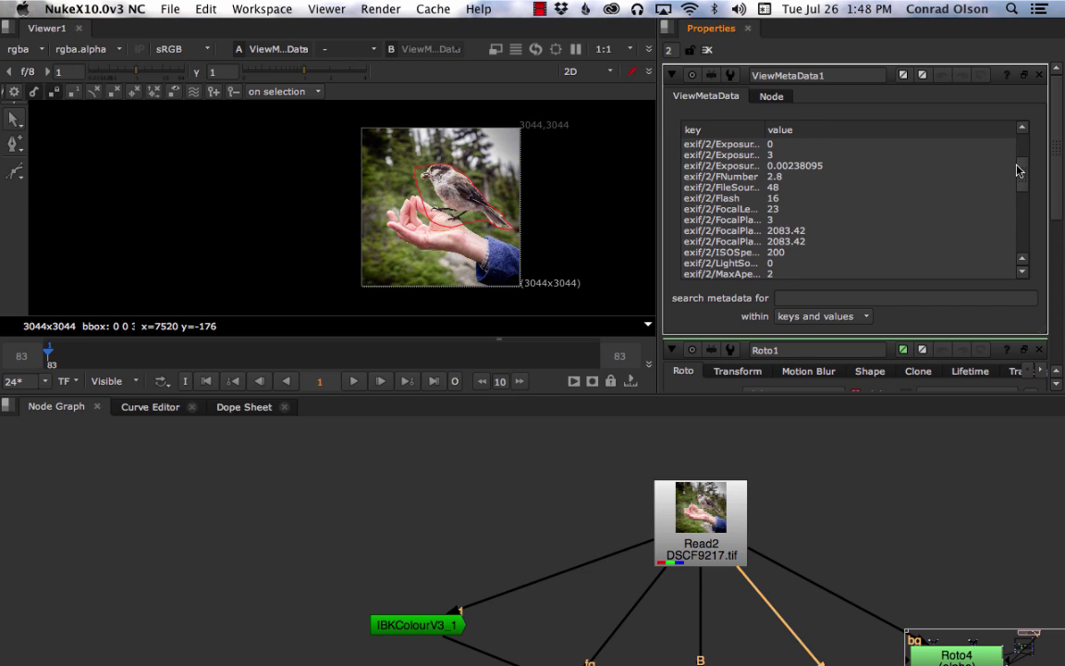
left_click_drag(766, 126, 812, 127)
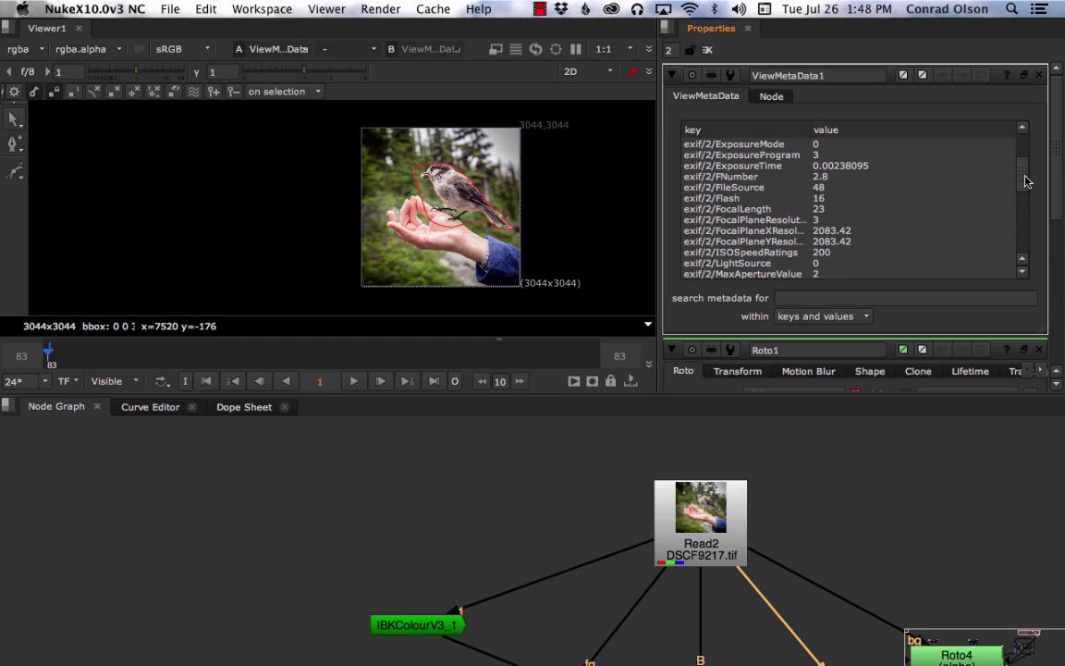
Step: Look through the bird image's metadata entries in ViewMetaData1, from the exif keys to the tiff keys
left_click_drag(1025, 181, 884, 173)
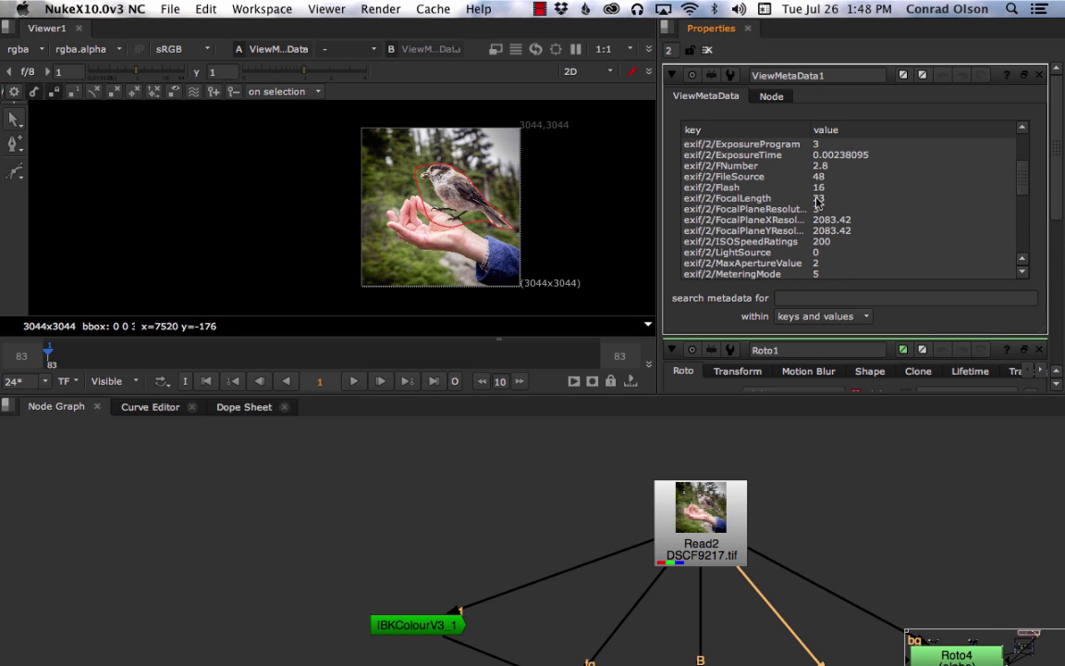
scroll(819, 194, "up", 3)
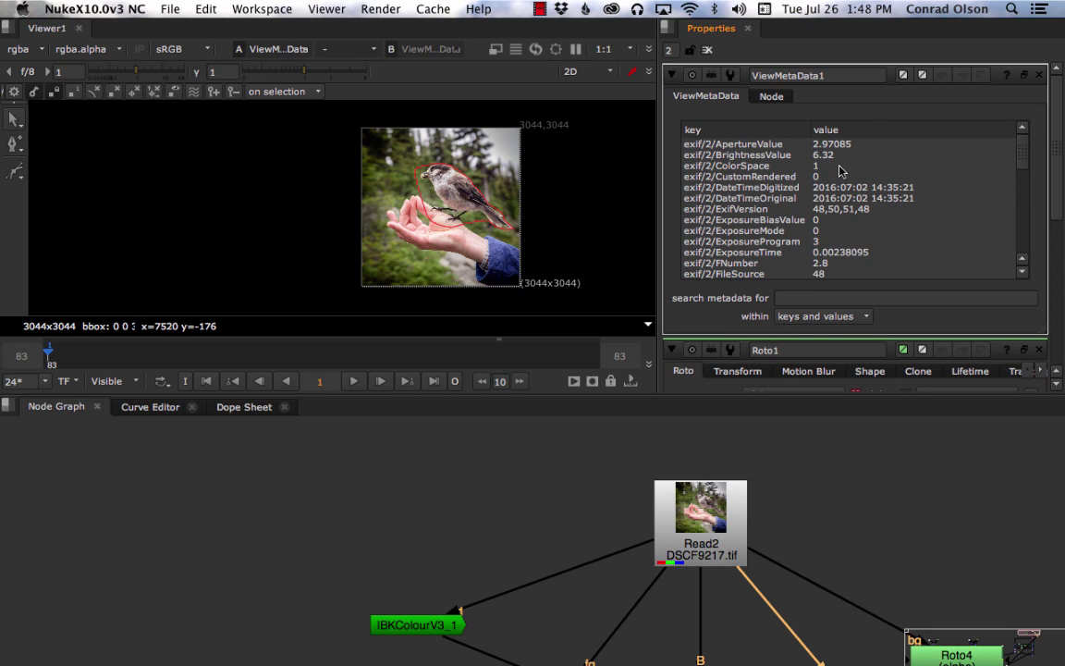
scroll(842, 171, "down", 10)
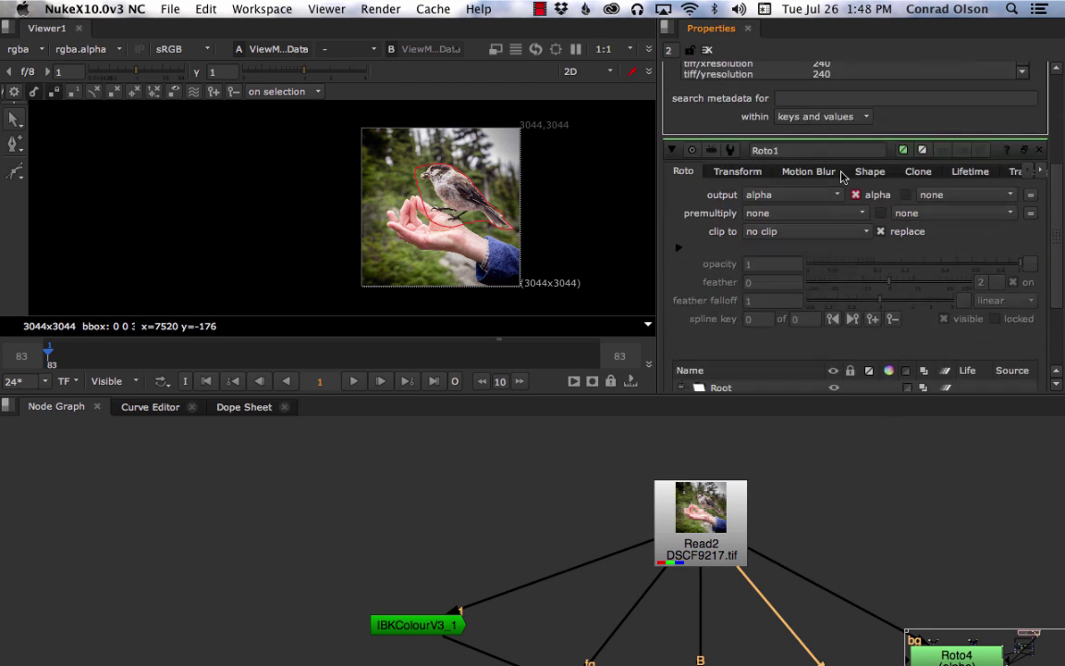
scroll(841, 176, "up", 5)
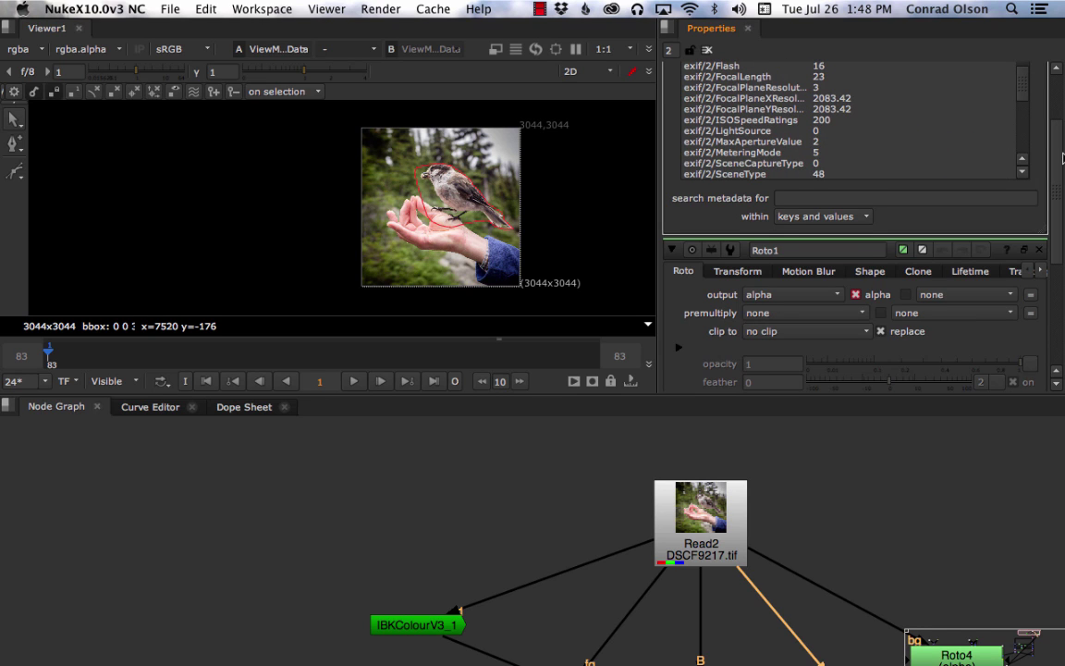
left_click_drag(1062, 158, 1055, 112)
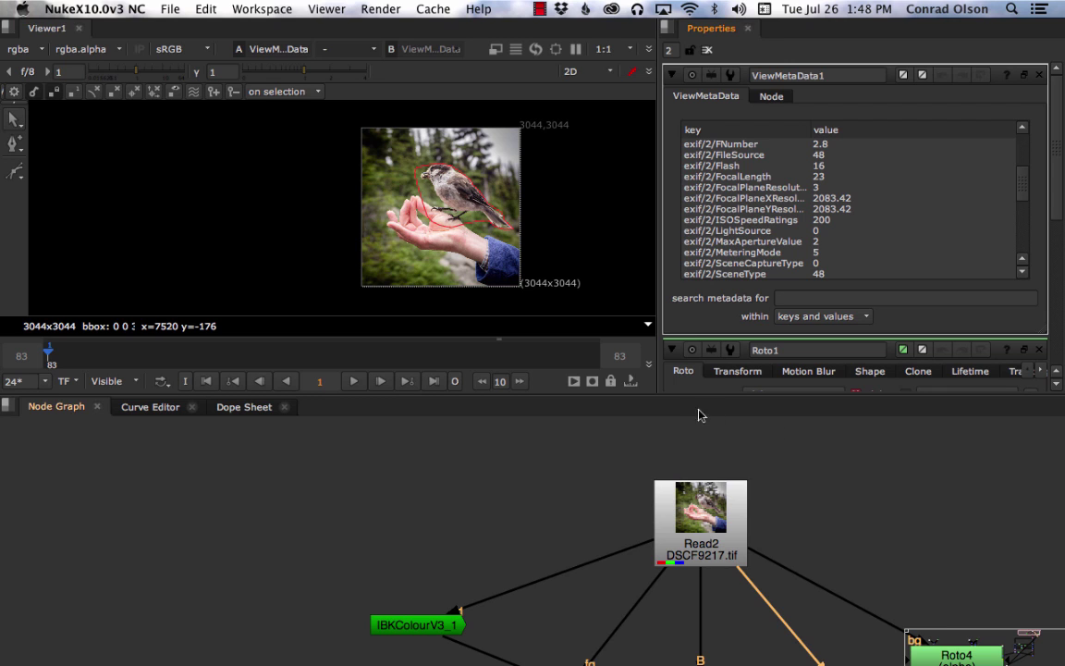
Step: Reconnect ViewMetaData1's input from Read2 to Merge2 (mask) and move the node beside that merge
scroll(913, 499, "down", 3)
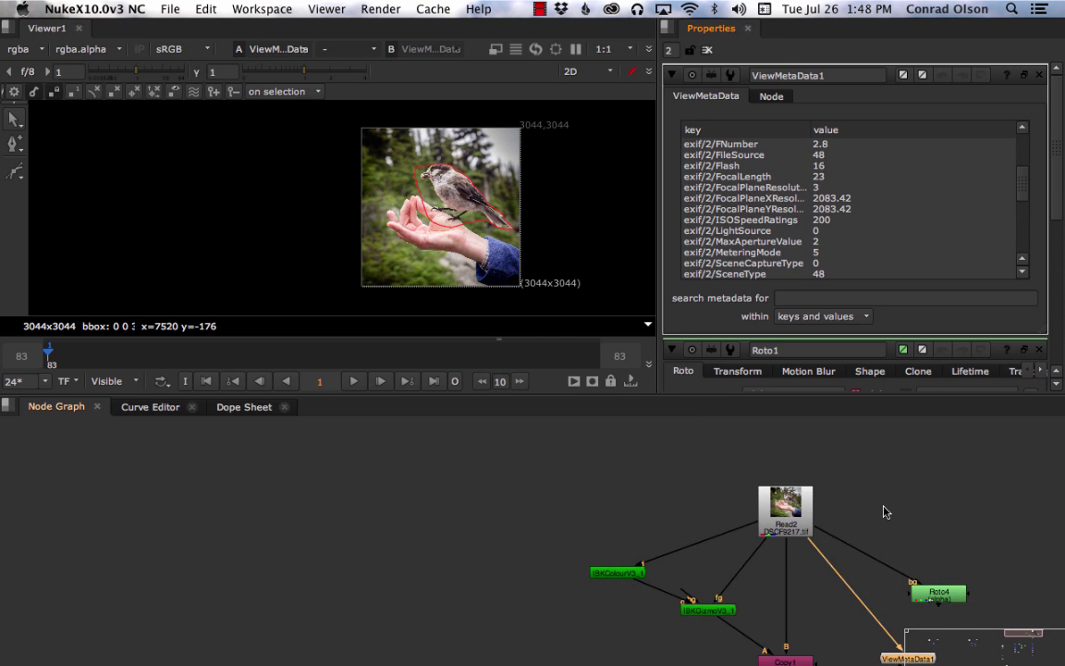
scroll(832, 595, "down", 3)
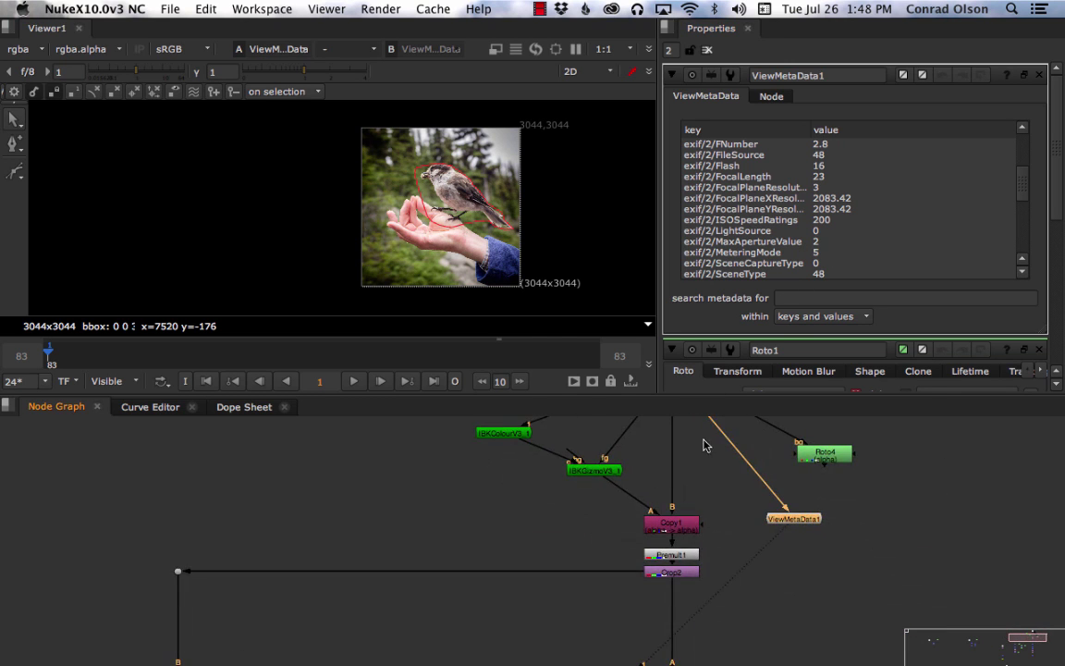
left_click_drag(714, 550, 421, 649)
left_click_drag(795, 531, 332, 648)
middle_click_drag(357, 597, 478, 437)
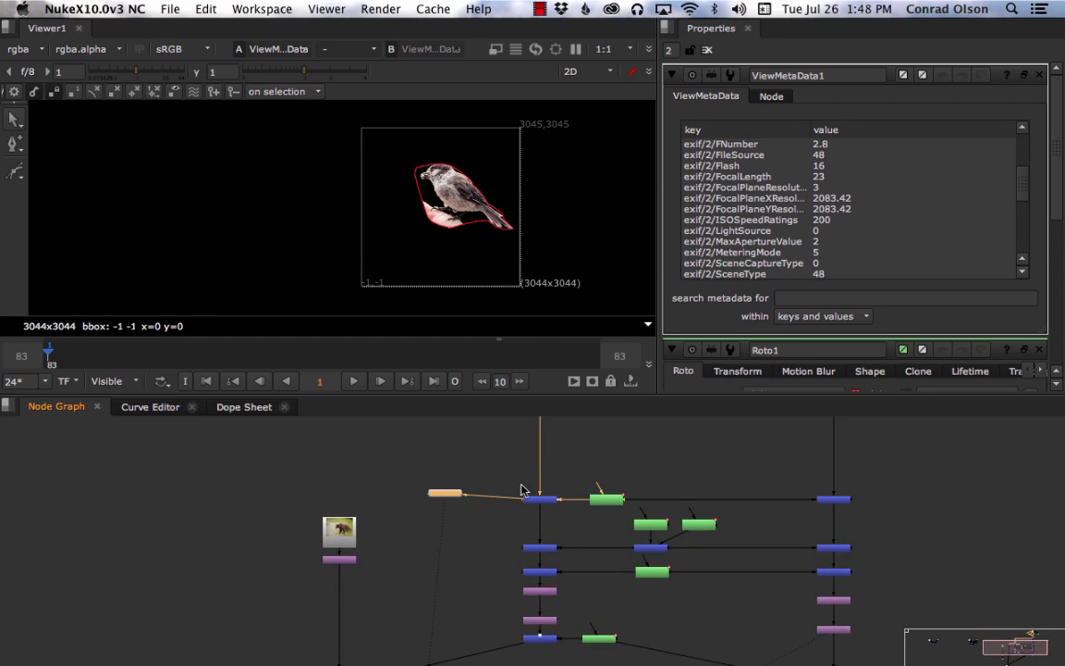
Step: Reconnect ViewMetaData1's input to Merge5 (stencil) and move the node down beside it
left_click_drag(513, 495, 538, 572)
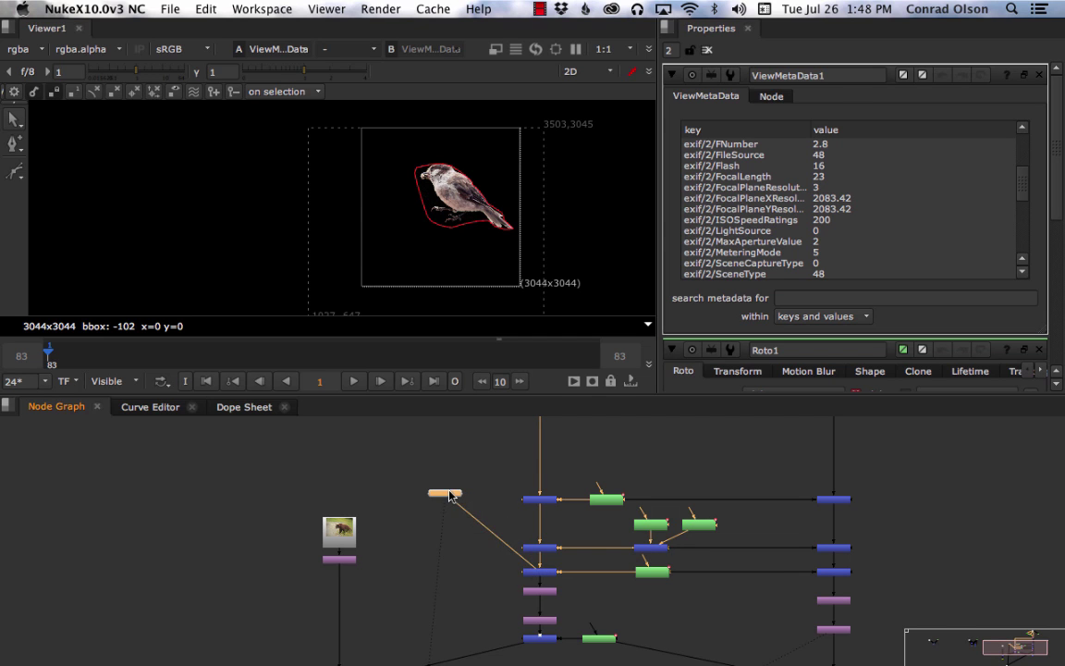
left_click_drag(445, 493, 450, 579)
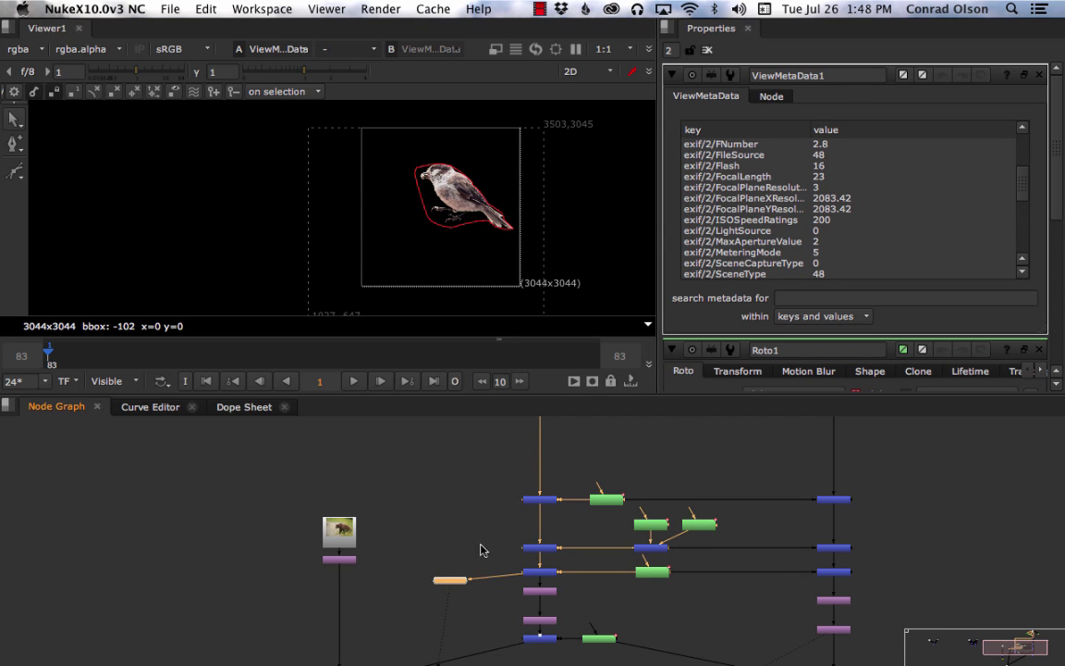
Step: Check the metadata and range source settings of Merge2 (mask), and return to ViewMetaData1's output and properties
double_click(540, 499)
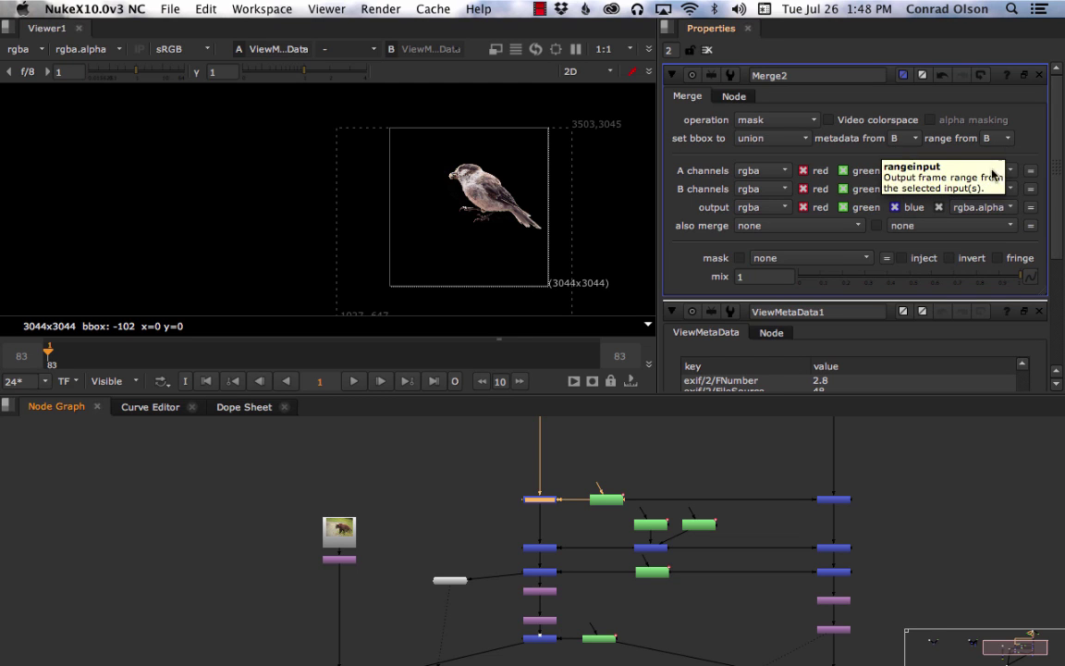
key("1")
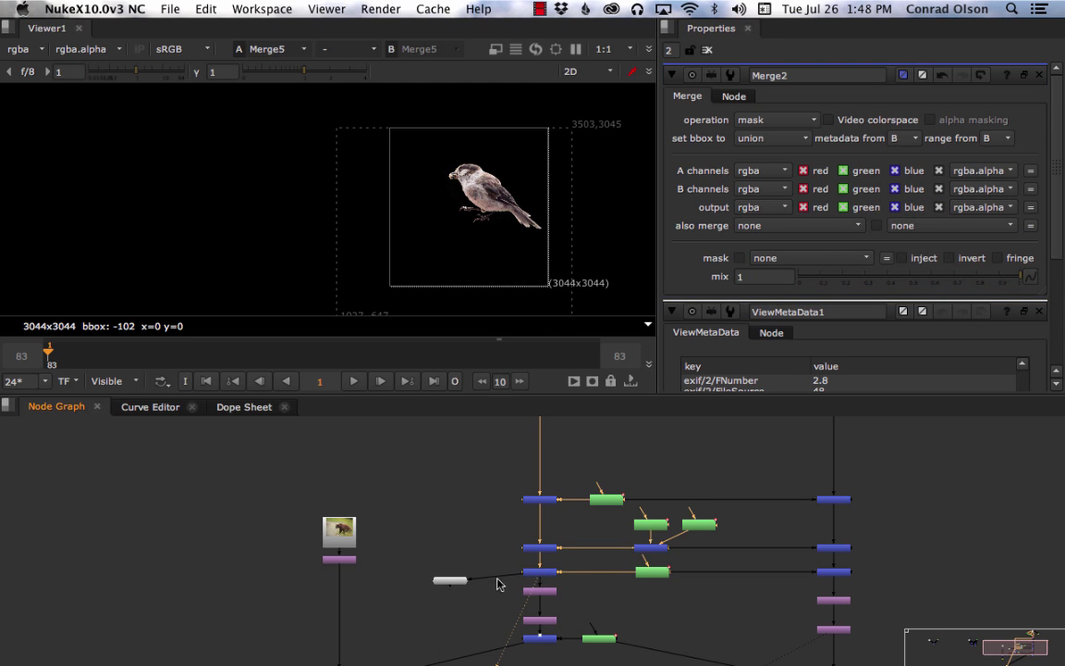
left_click(451, 582)
key("1")
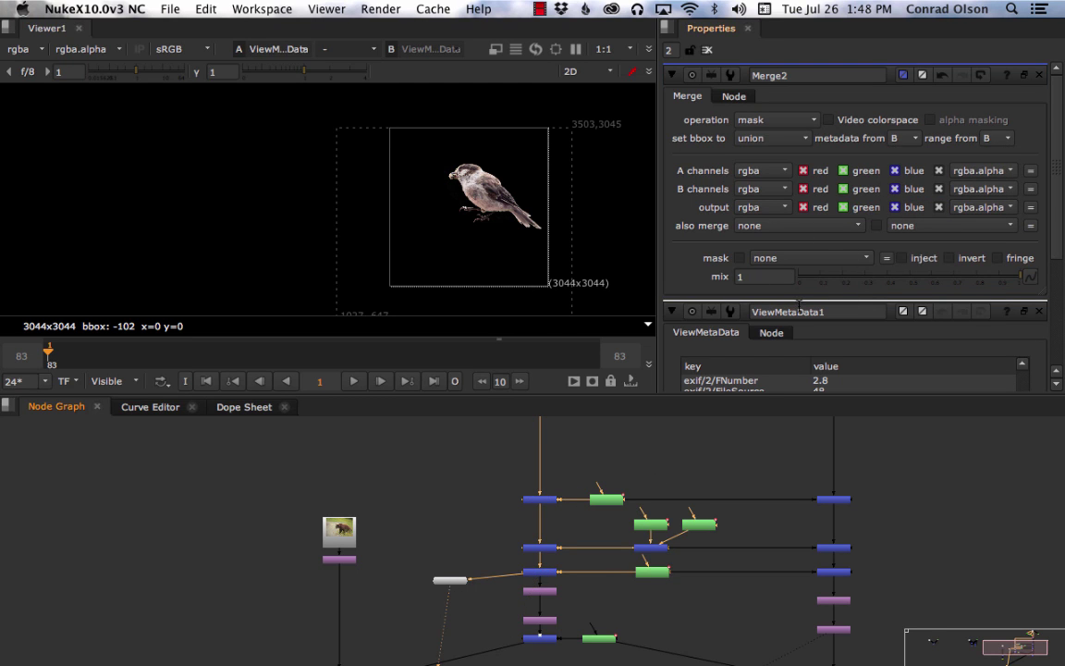
double_click(453, 583)
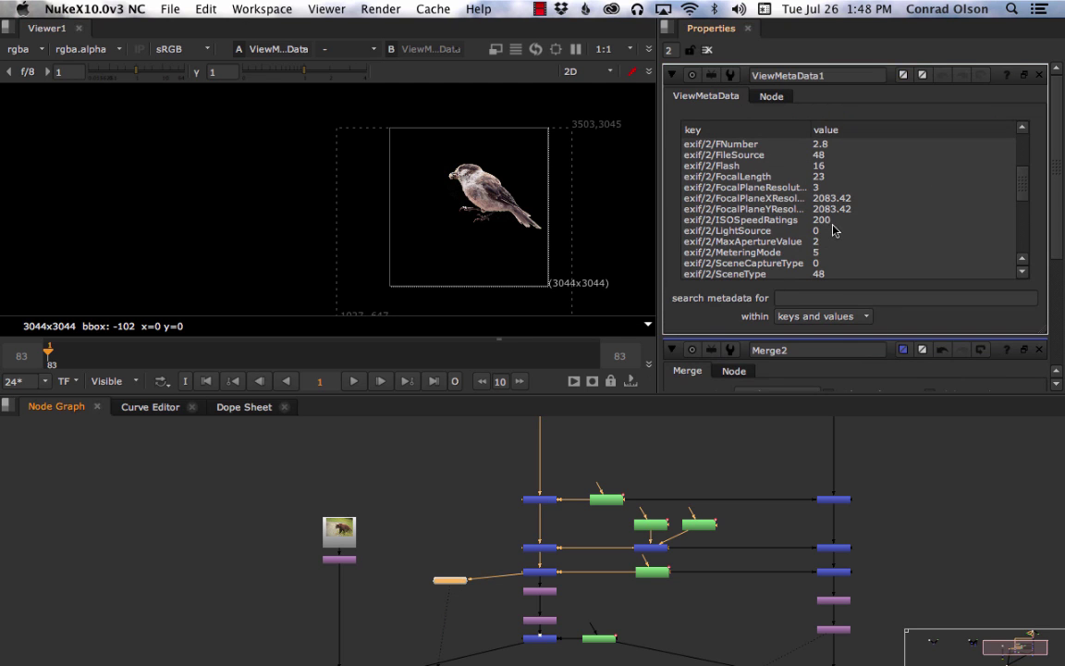
Step: Reconnect ViewMetaData1's input to Merge8 (out) on the in/out branch and move the node beside that branch
middle_click_drag(851, 480, 848, 545)
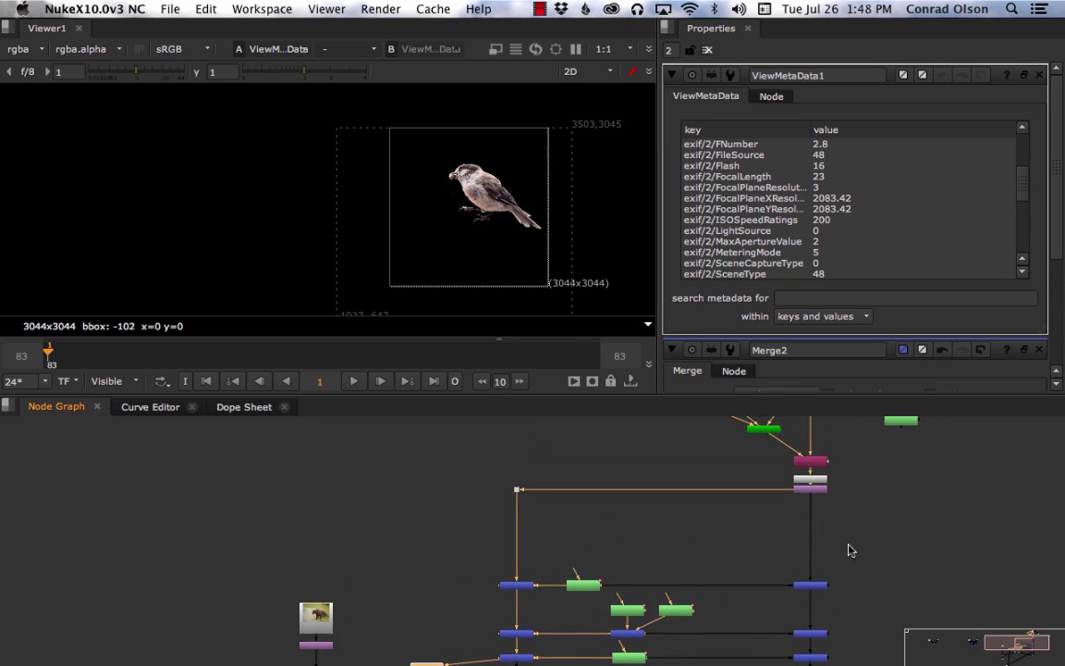
middle_click_drag(868, 422, 849, 507)
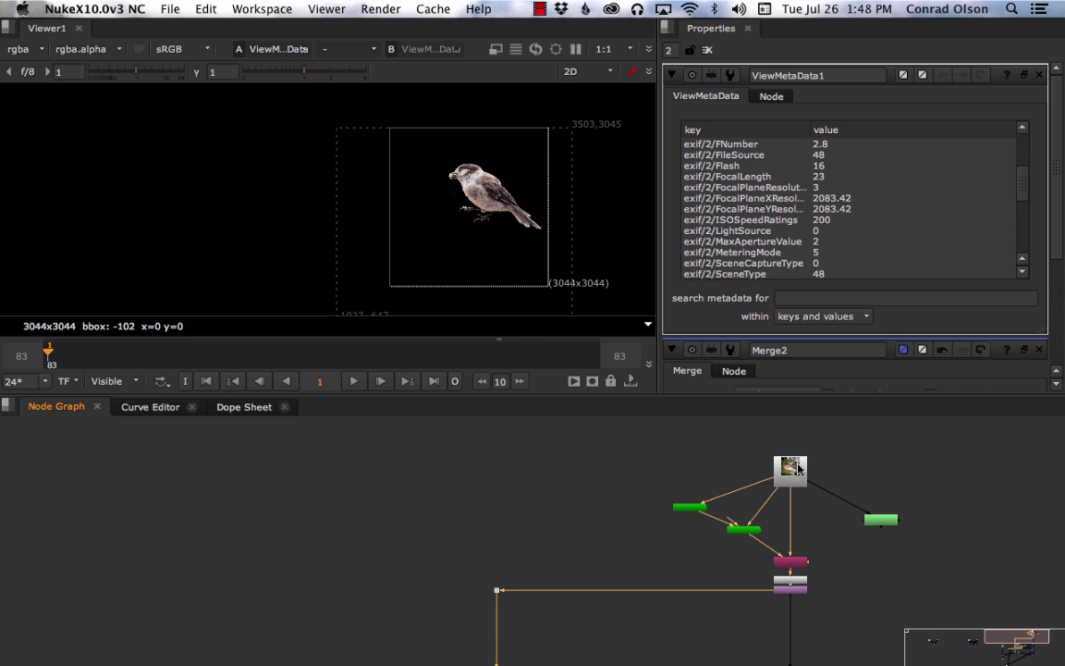
scroll(735, 518, "down", 3)
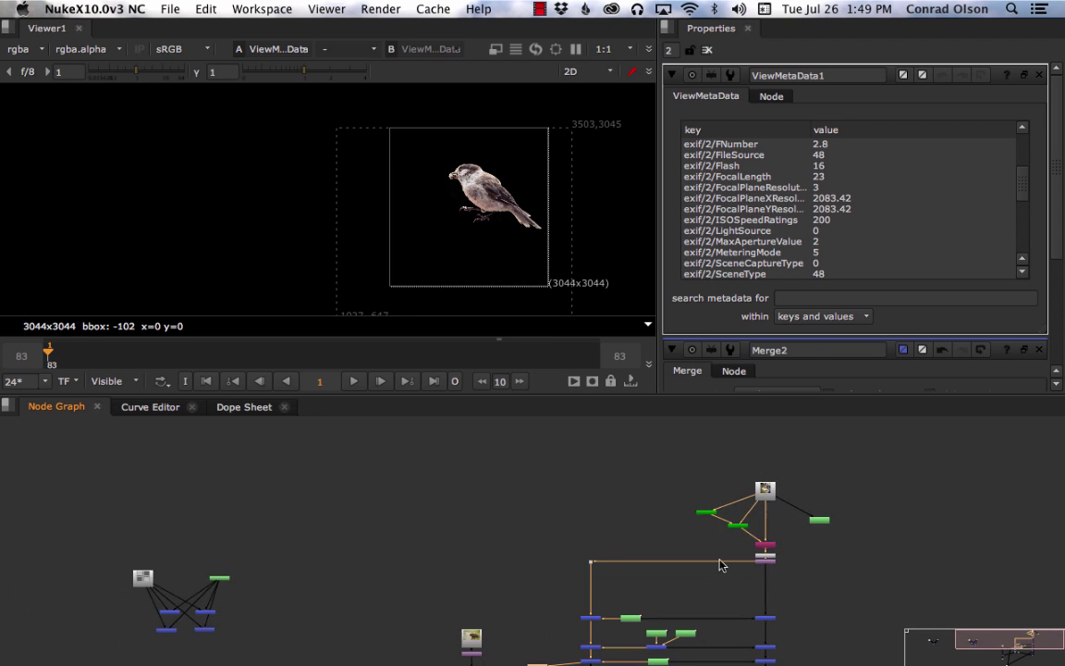
middle_click_drag(720, 580, 686, 466)
left_click_drag(552, 547, 739, 546)
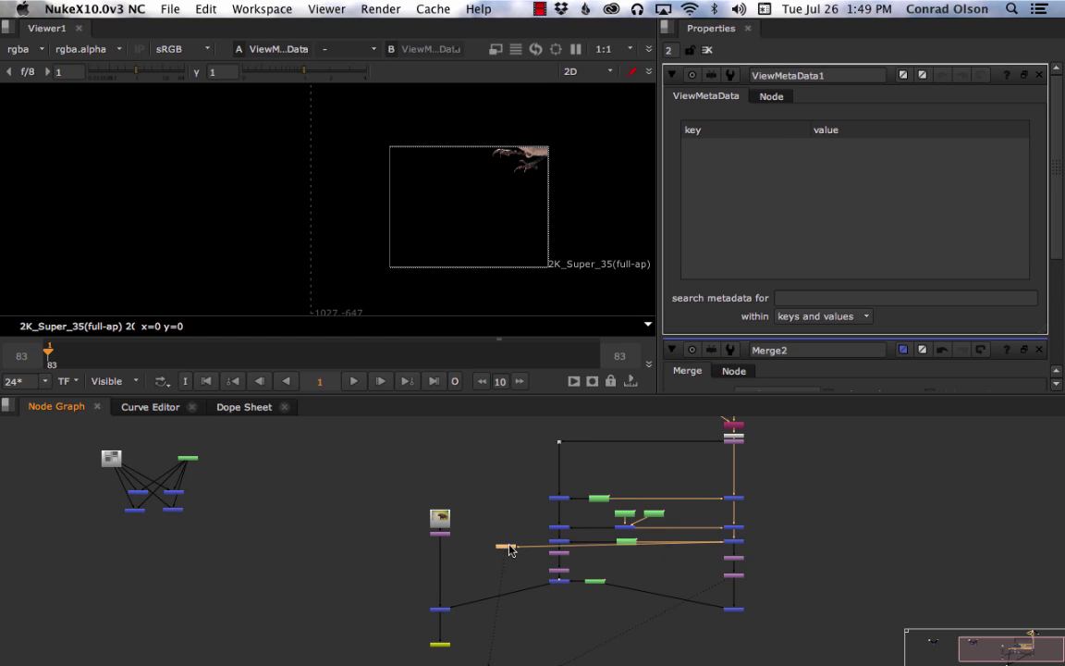
left_click_drag(506, 546, 803, 536)
scroll(768, 550, "up", 5)
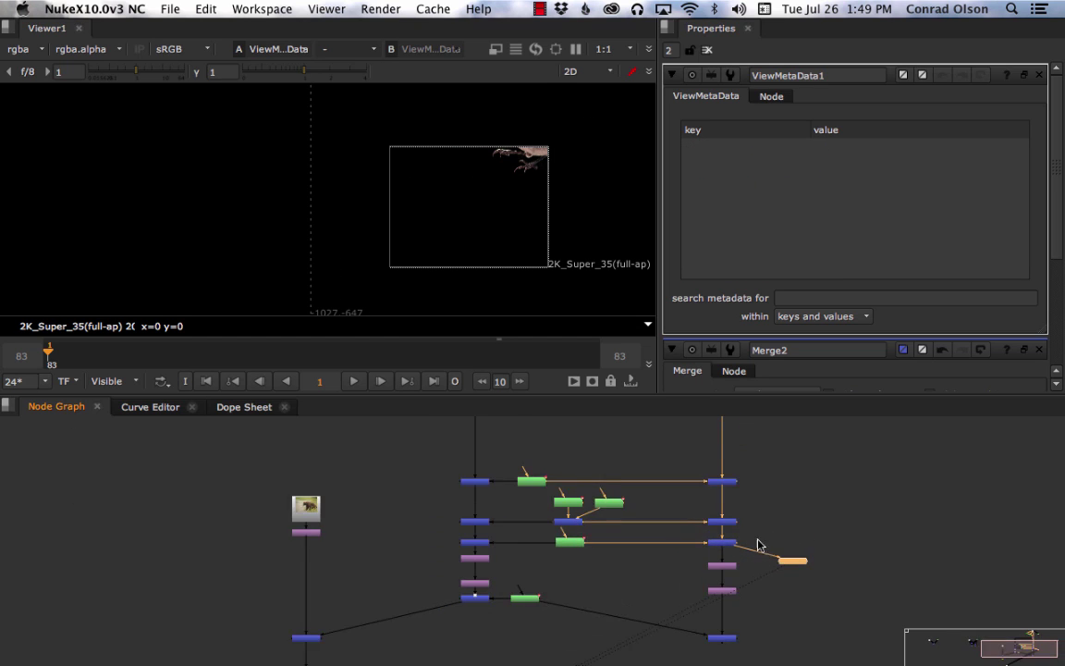
Step: Reconnect ViewMetaData1's input from Merge8 (out) to Merge6 (in) at the head of the in/out branch
left_click_drag(712, 561, 763, 596)
middle_click_drag(737, 489, 763, 597)
left_click_drag(763, 597, 714, 520)
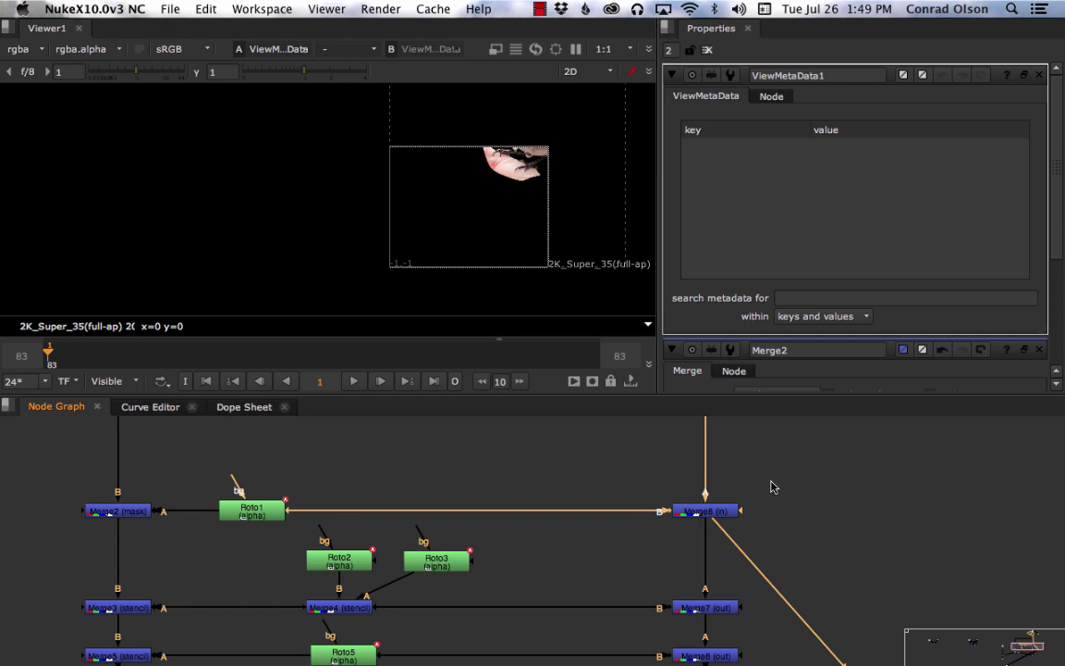
Step: Connect ViewMetaData1 to Crop2 to inspect the metadata entering the in/out branch, and reconnect it to Merge6 (in)
scroll(771, 485, "down", 2)
middle_click_drag(783, 487, 765, 587)
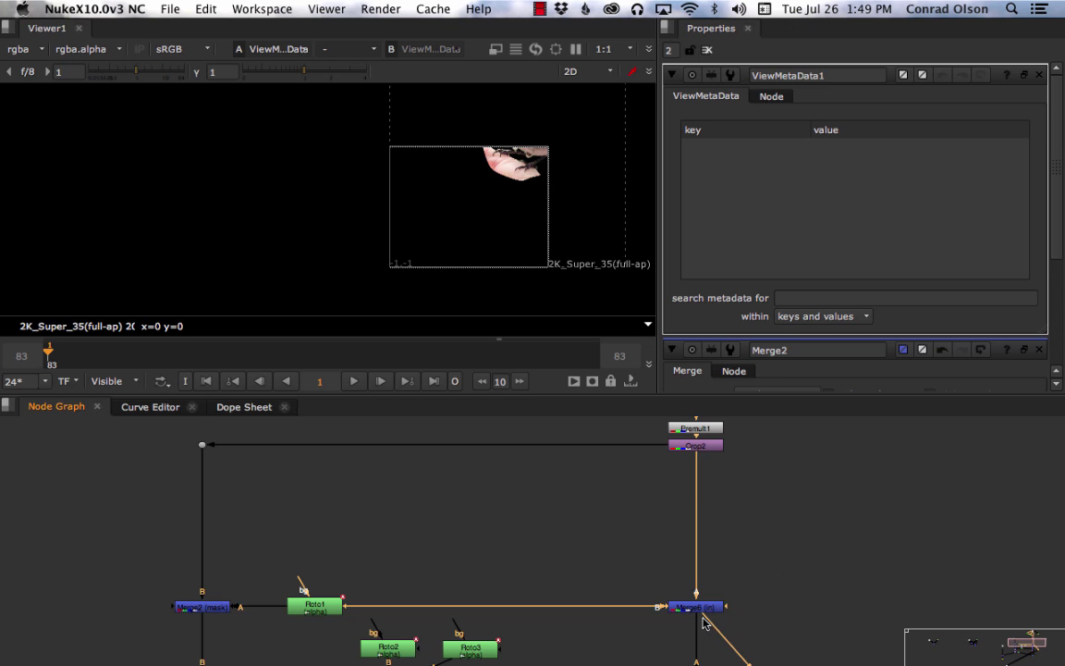
left_click_drag(708, 620, 696, 447)
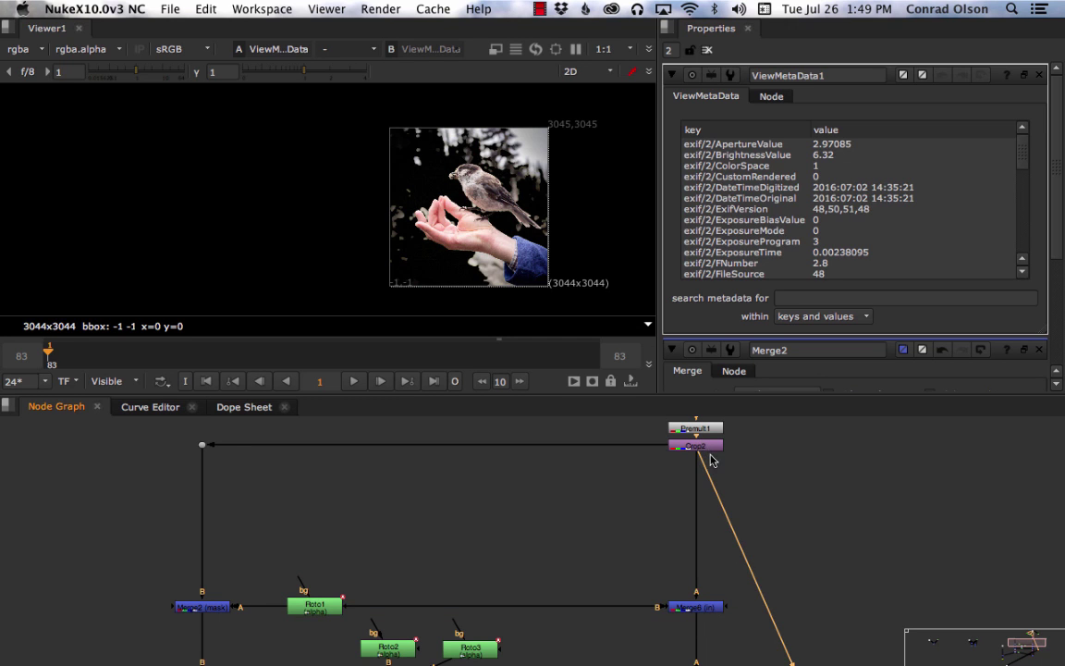
left_click_drag(700, 490, 696, 606)
Step: Open the properties of Merge6 (in) and check which input its metadata comes from
double_click(696, 607)
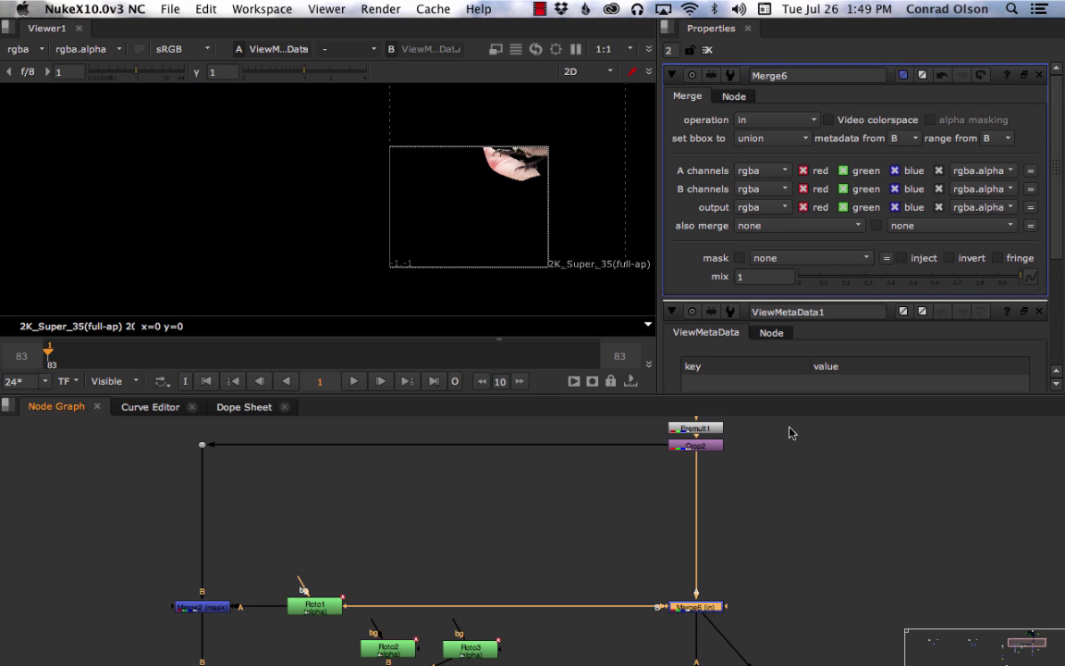
scroll(757, 499, "down", 2)
scroll(801, 509, "down", 2)
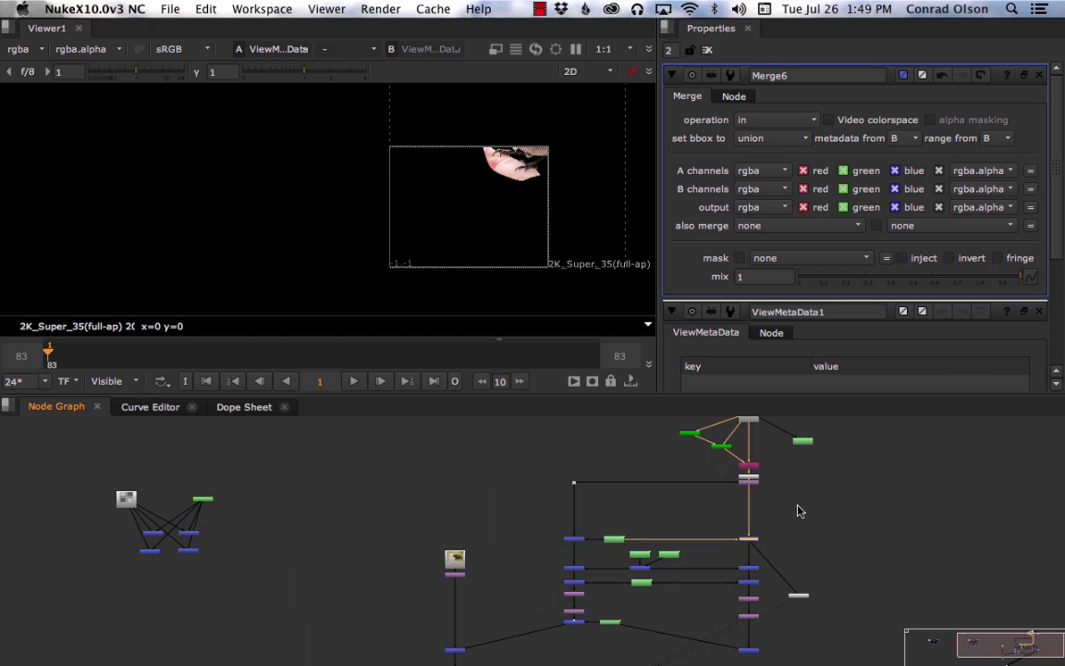
scroll(804, 507, "down", 2)
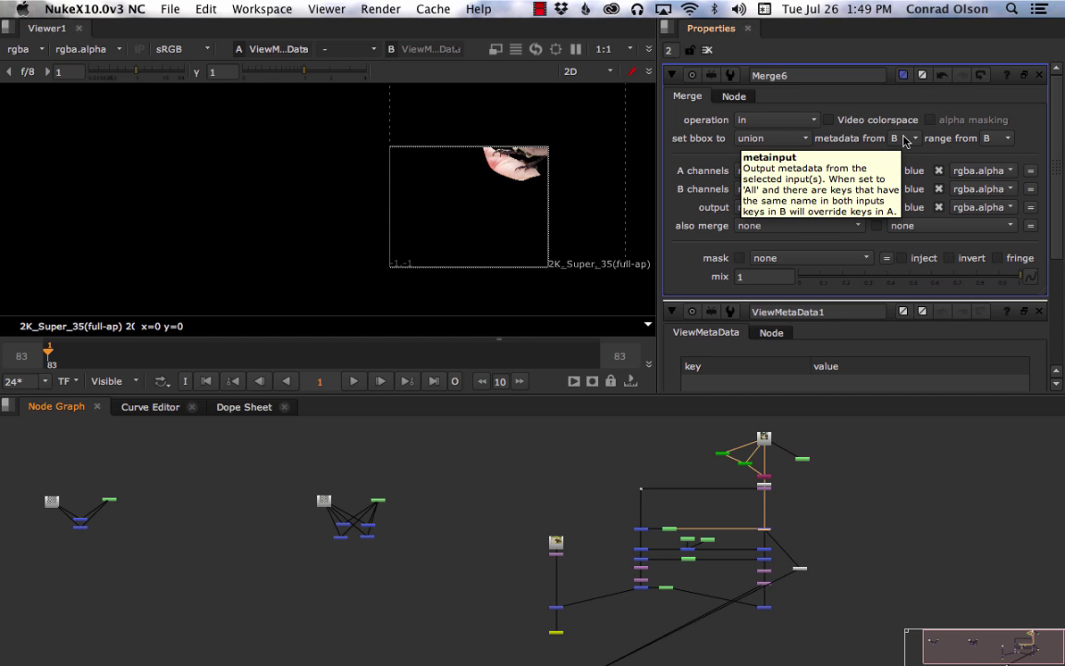
Step: Try the A and All options for Merge6's metadata source, and set it back to B
left_click(912, 141)
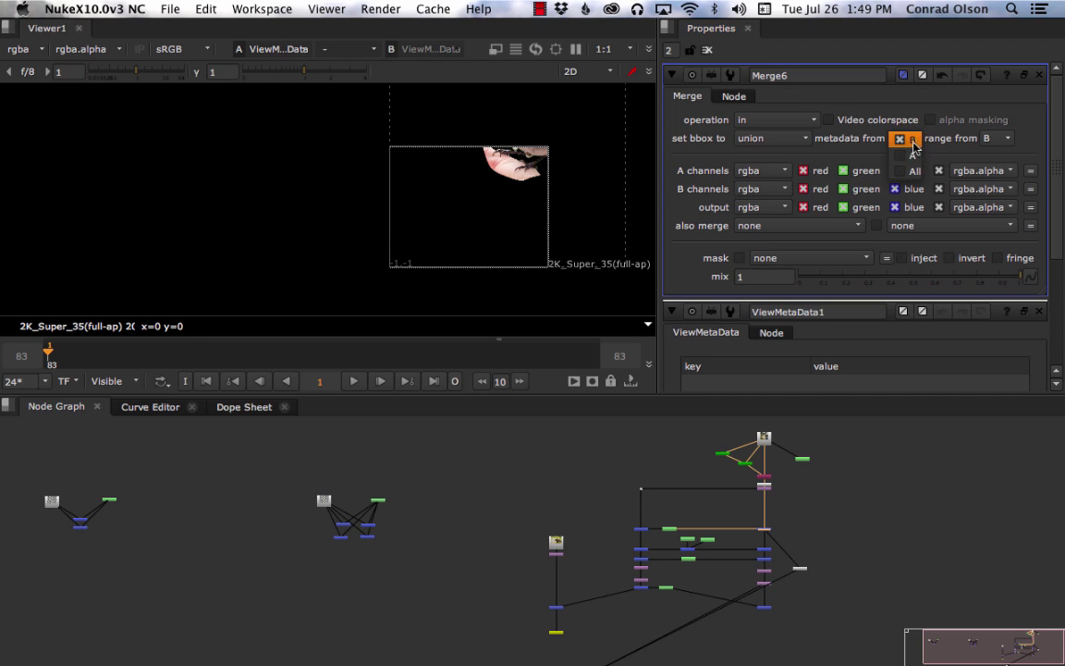
left_click(913, 155)
left_click(915, 139)
left_click(914, 154)
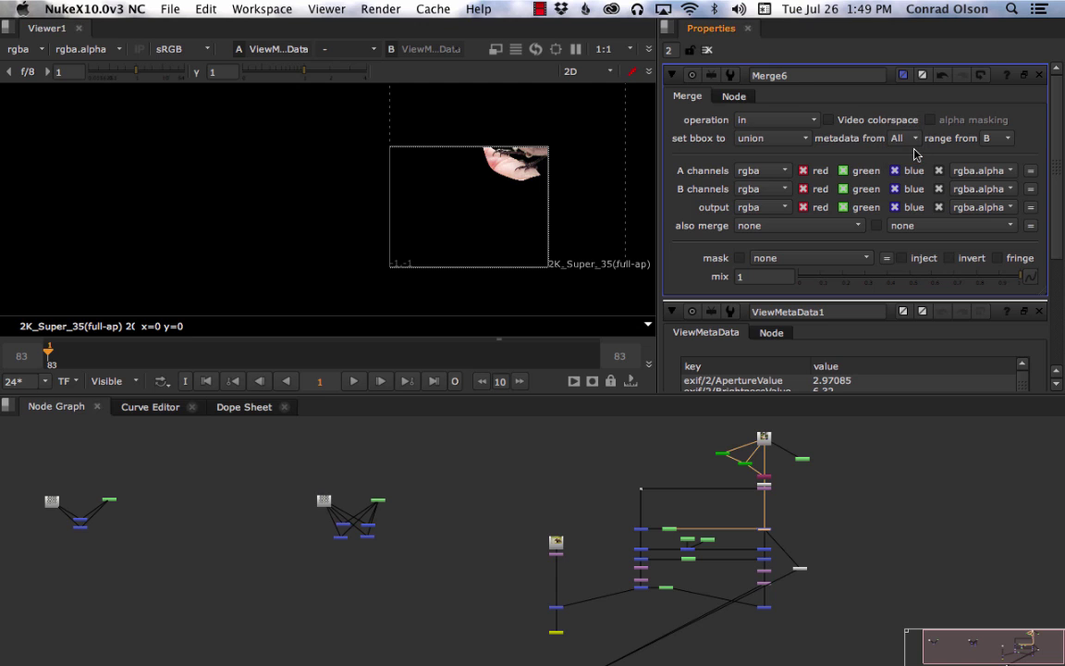
left_click(902, 138)
left_click(902, 119)
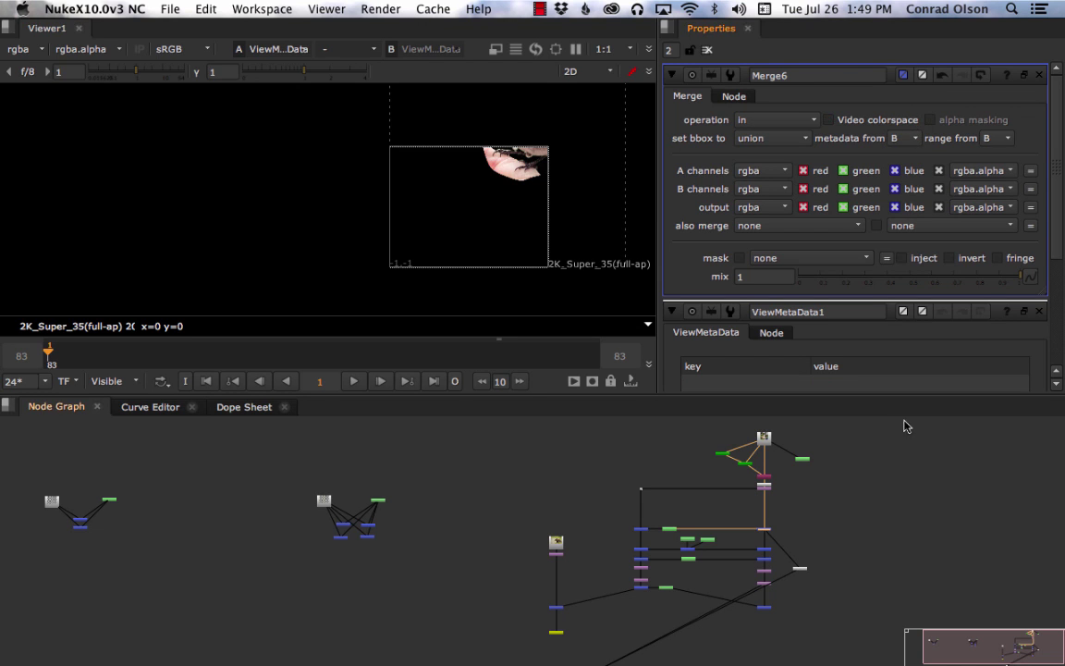
Step: Reconnect ViewMetaData1's input to Merge2 (mask) and move the node back beside the mask/stencil branch
scroll(693, 508, "up", 2)
scroll(666, 450, "up", 2)
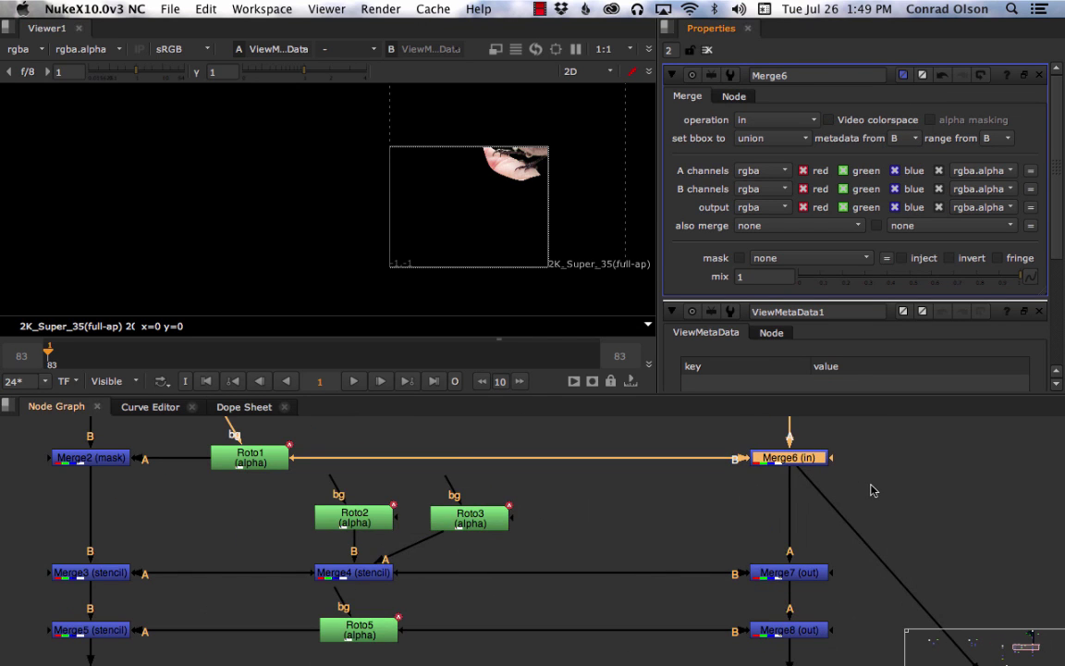
scroll(871, 490, "down", 4)
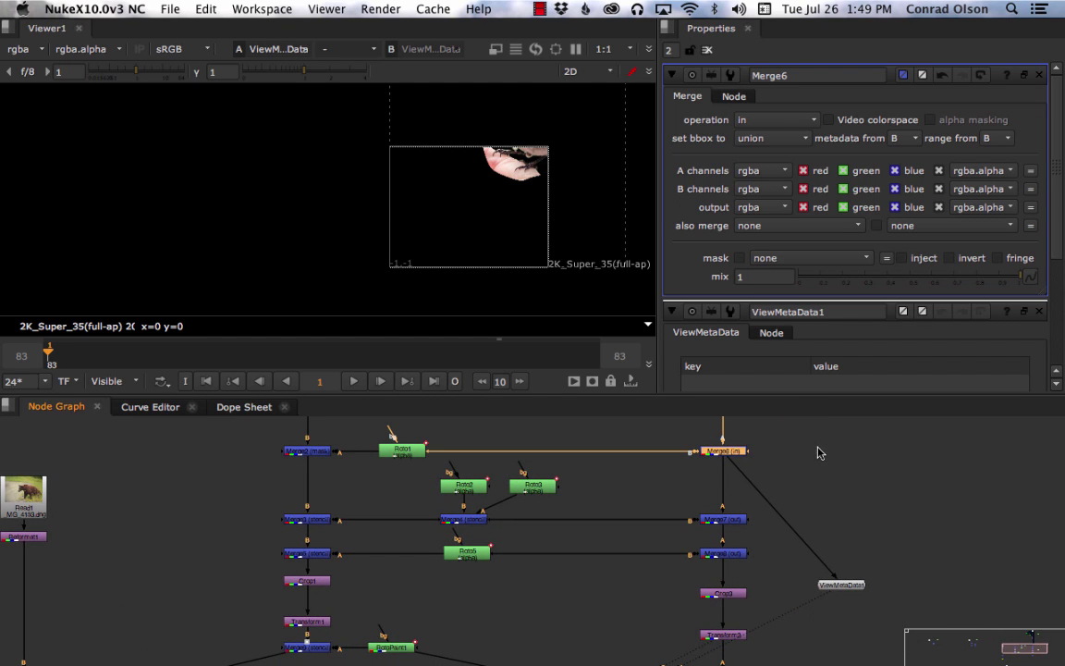
left_click_drag(736, 465, 309, 451)
left_click_drag(834, 586, 585, 589)
middle_click_drag(664, 565, 909, 455)
left_click_drag(836, 480, 462, 467)
middle_click_drag(526, 504, 528, 587)
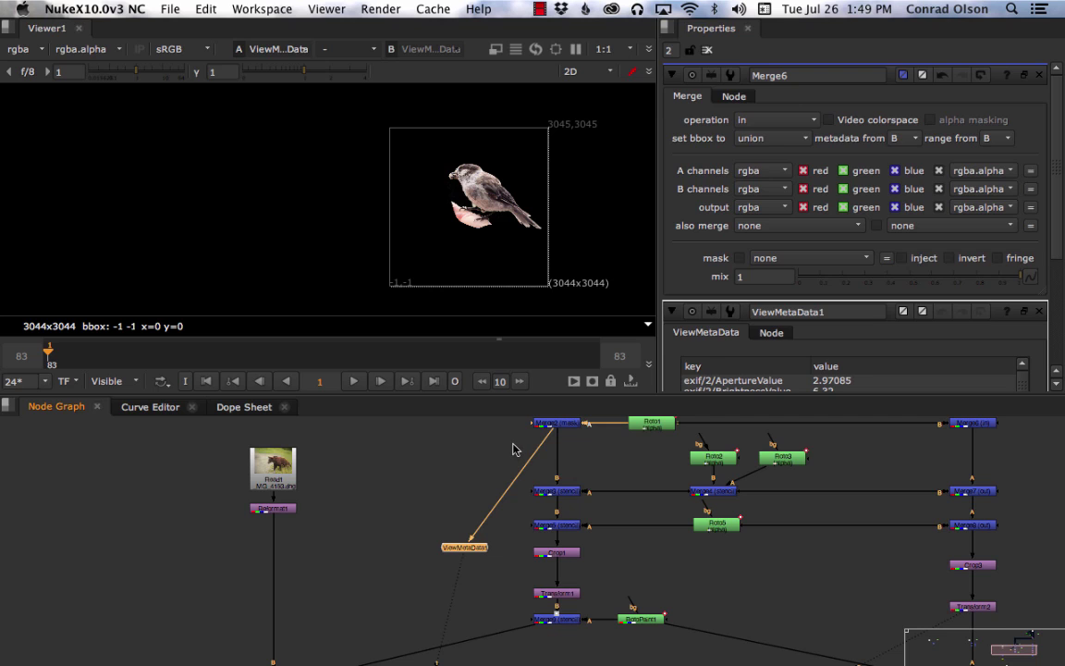
middle_click_drag(513, 450, 509, 498)
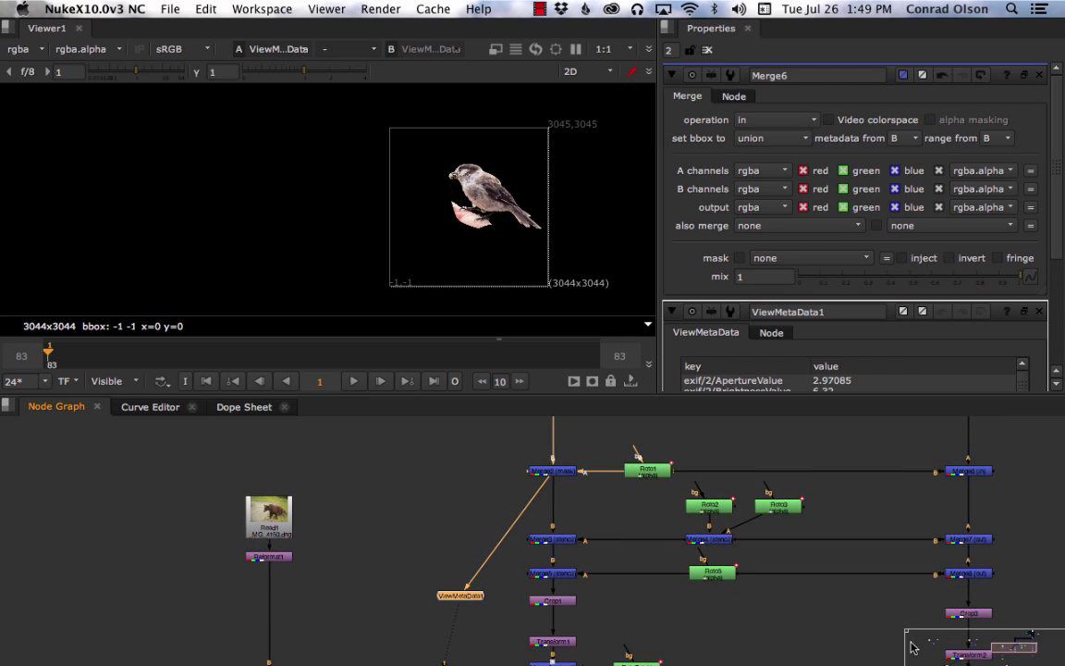
scroll(721, 539, "down", 3)
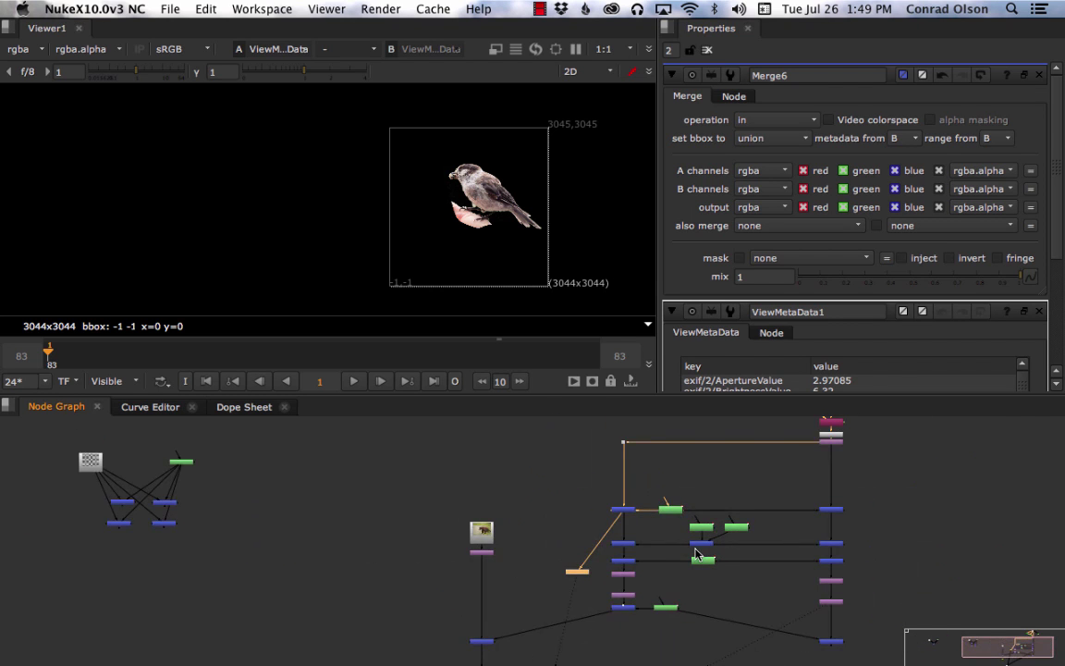